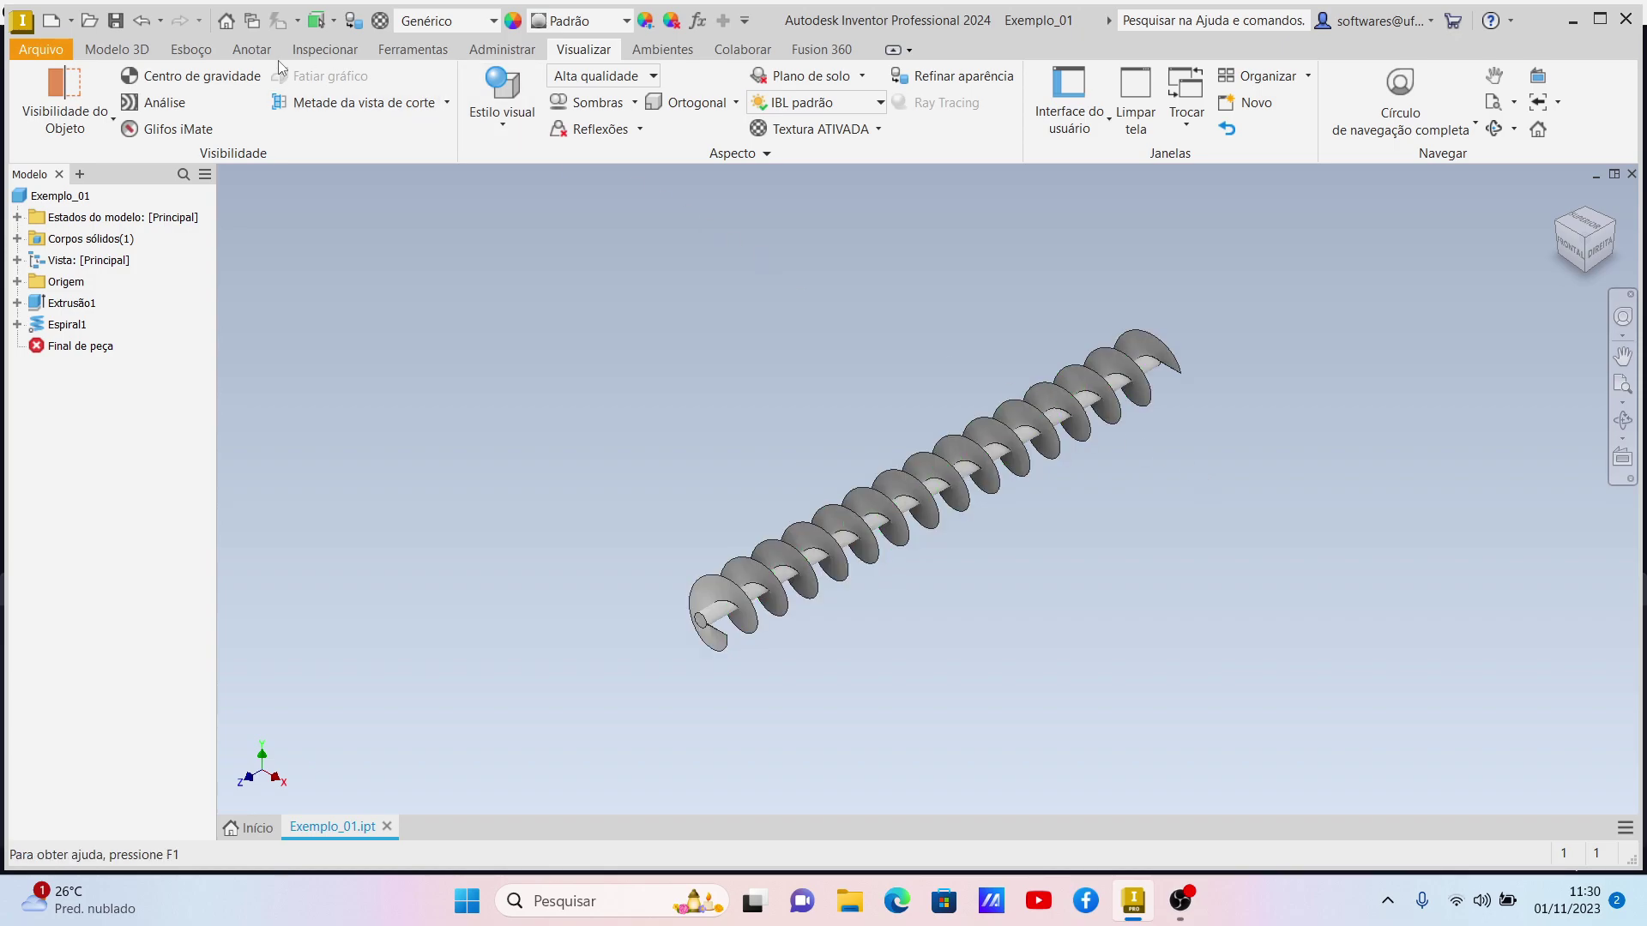
# Step: Create a new part from the Standard.ipt template, set an isometric view, and briefly check the Exemplo_01 auger model
pyautogui.click(41, 49)
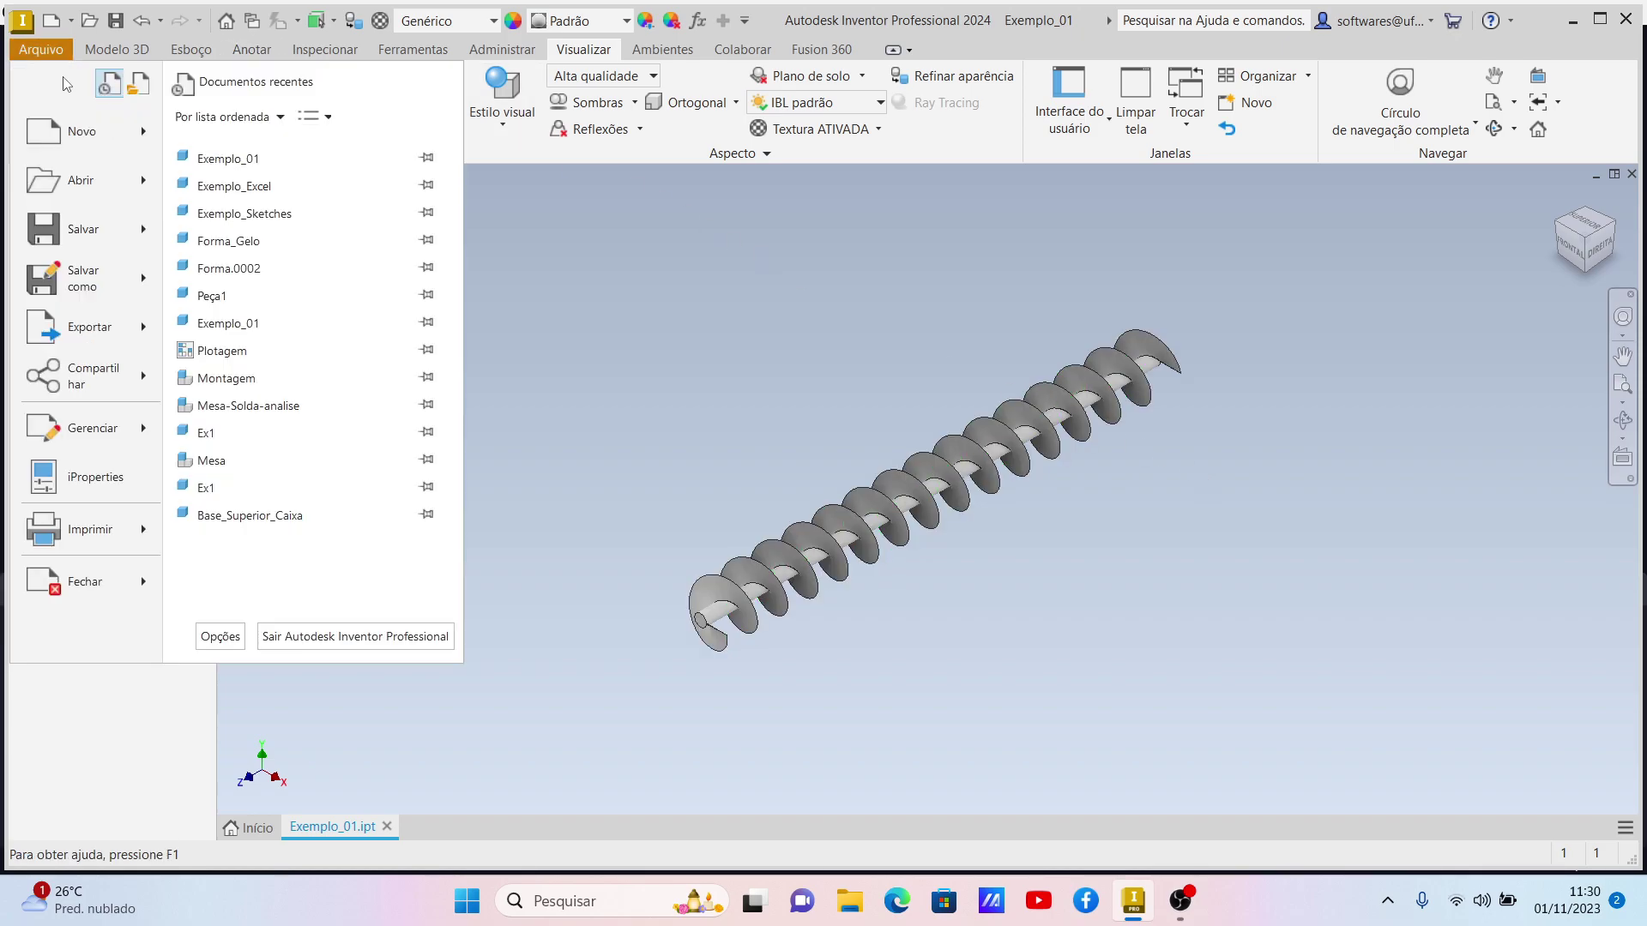
pyautogui.click(94, 137)
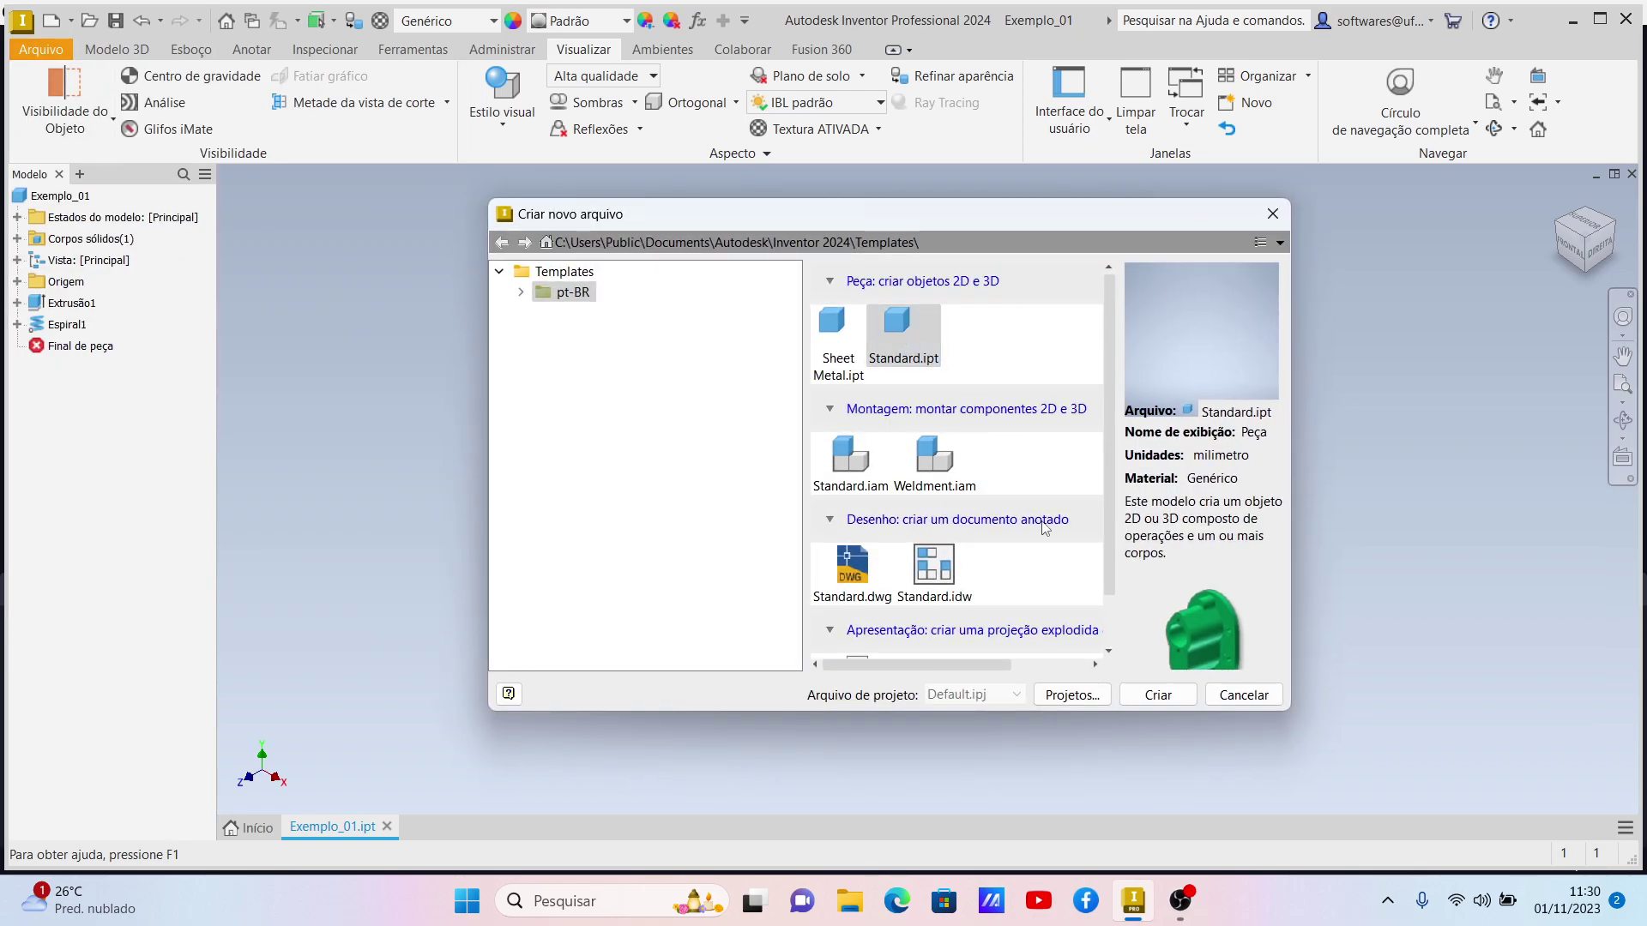
pyautogui.click(1159, 698)
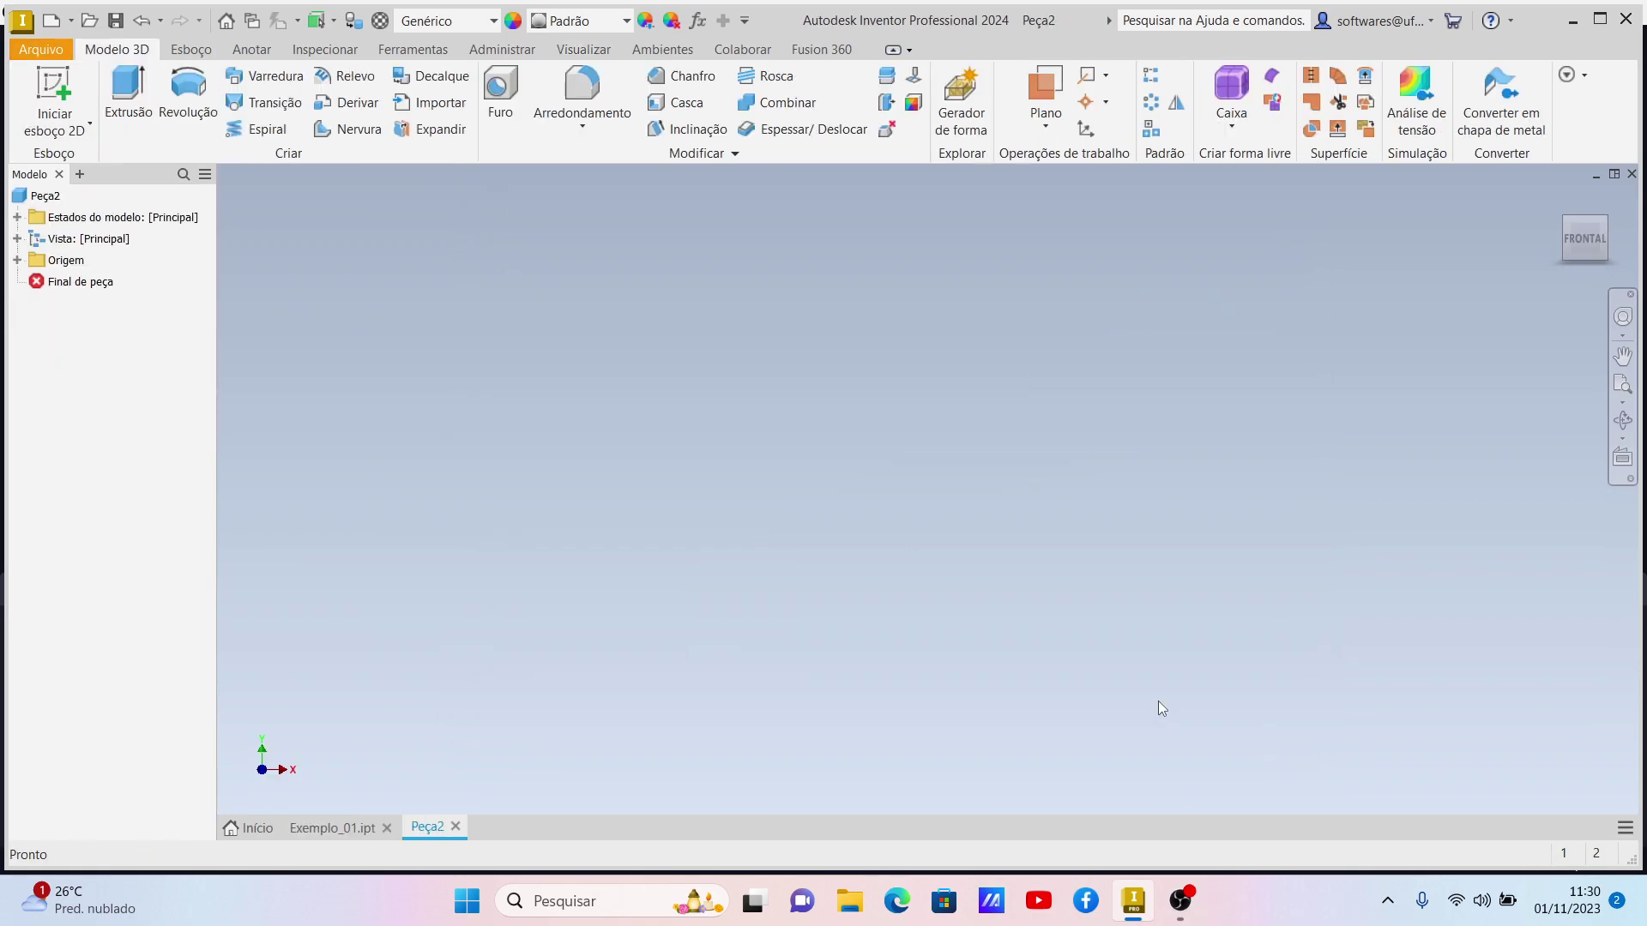
pyautogui.click(1604, 219)
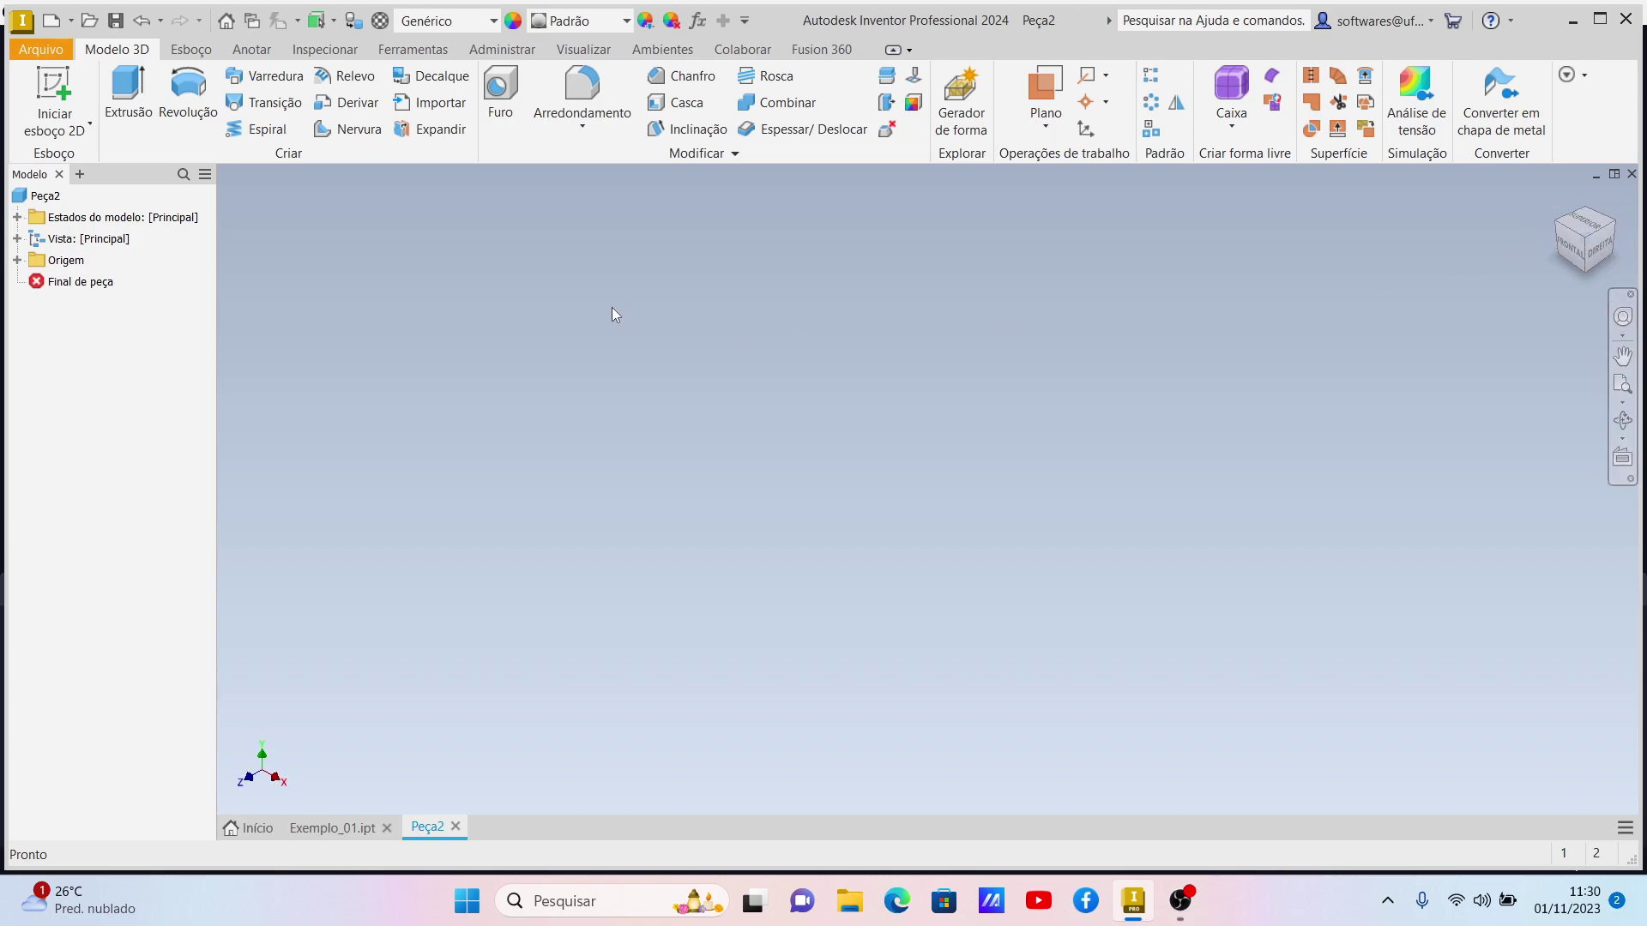
pyautogui.click(338, 817)
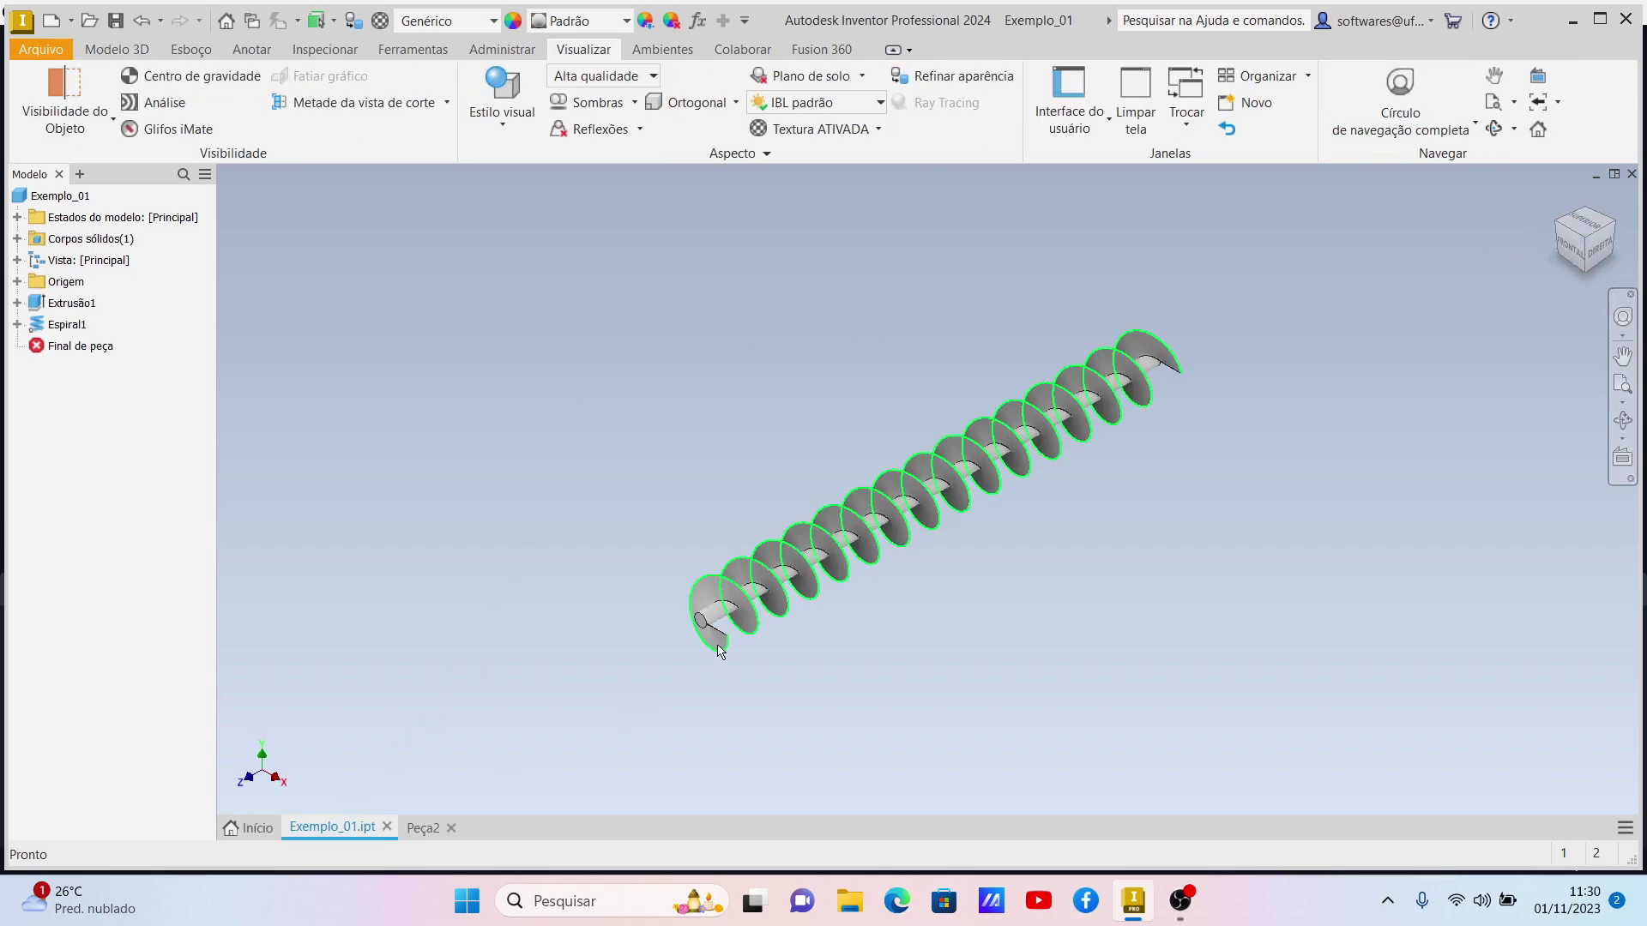
pyautogui.click(426, 828)
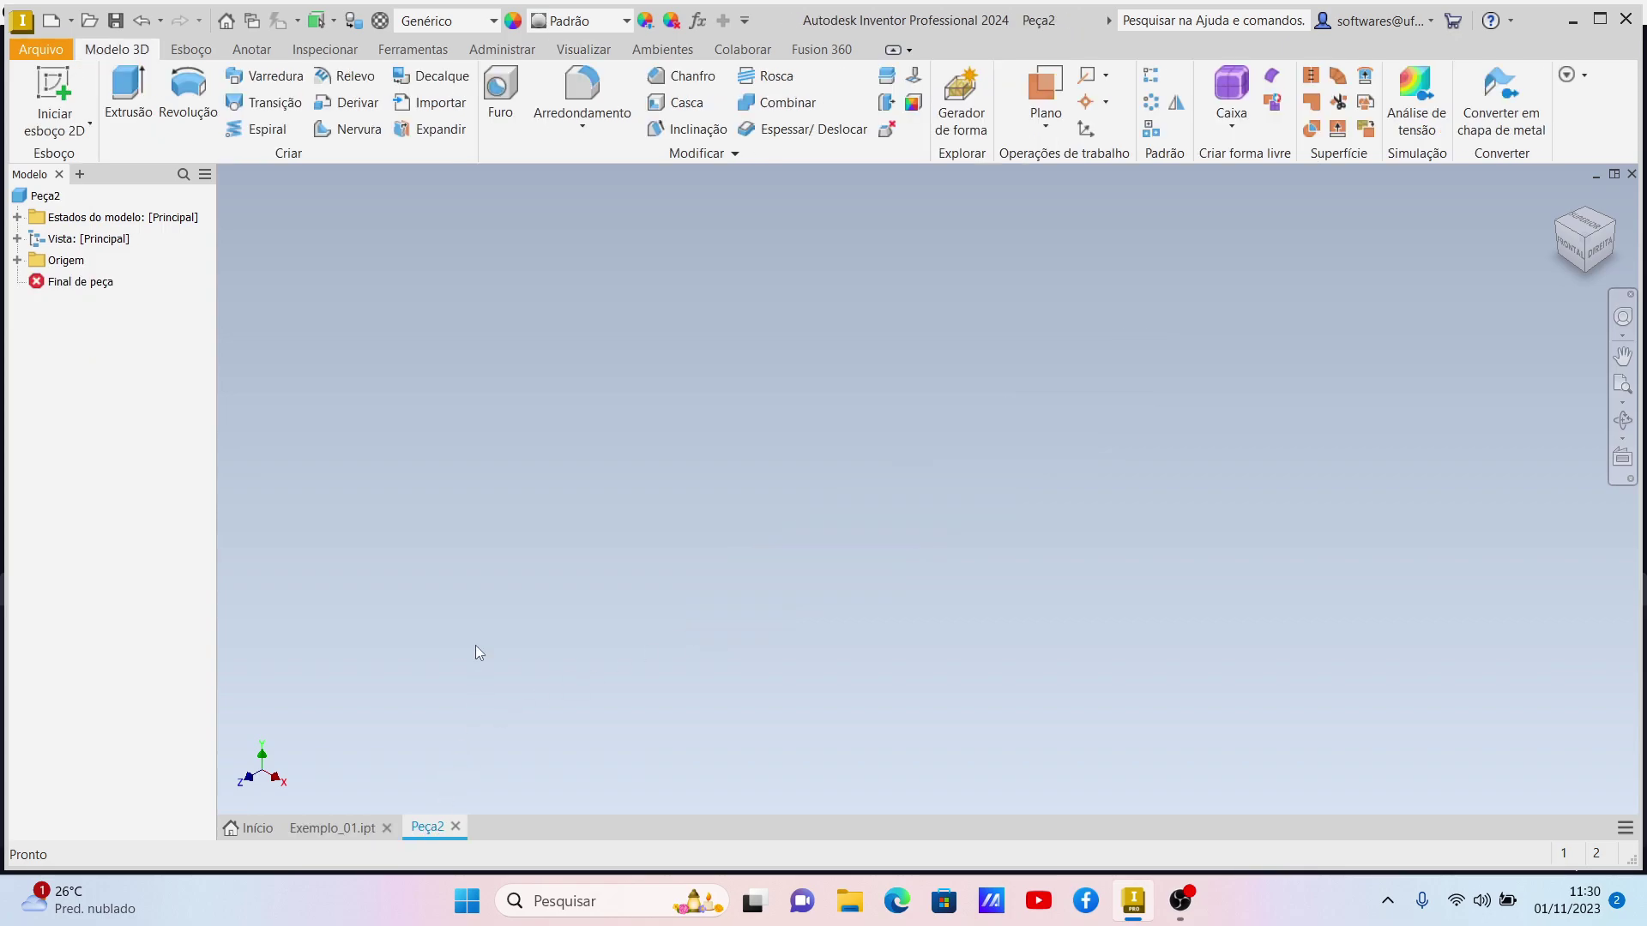
# Step: Start a 2D sketch on the front XY plane and draw a circle about 9.8 mm in diameter centred on the origin
pyautogui.click(54, 95)
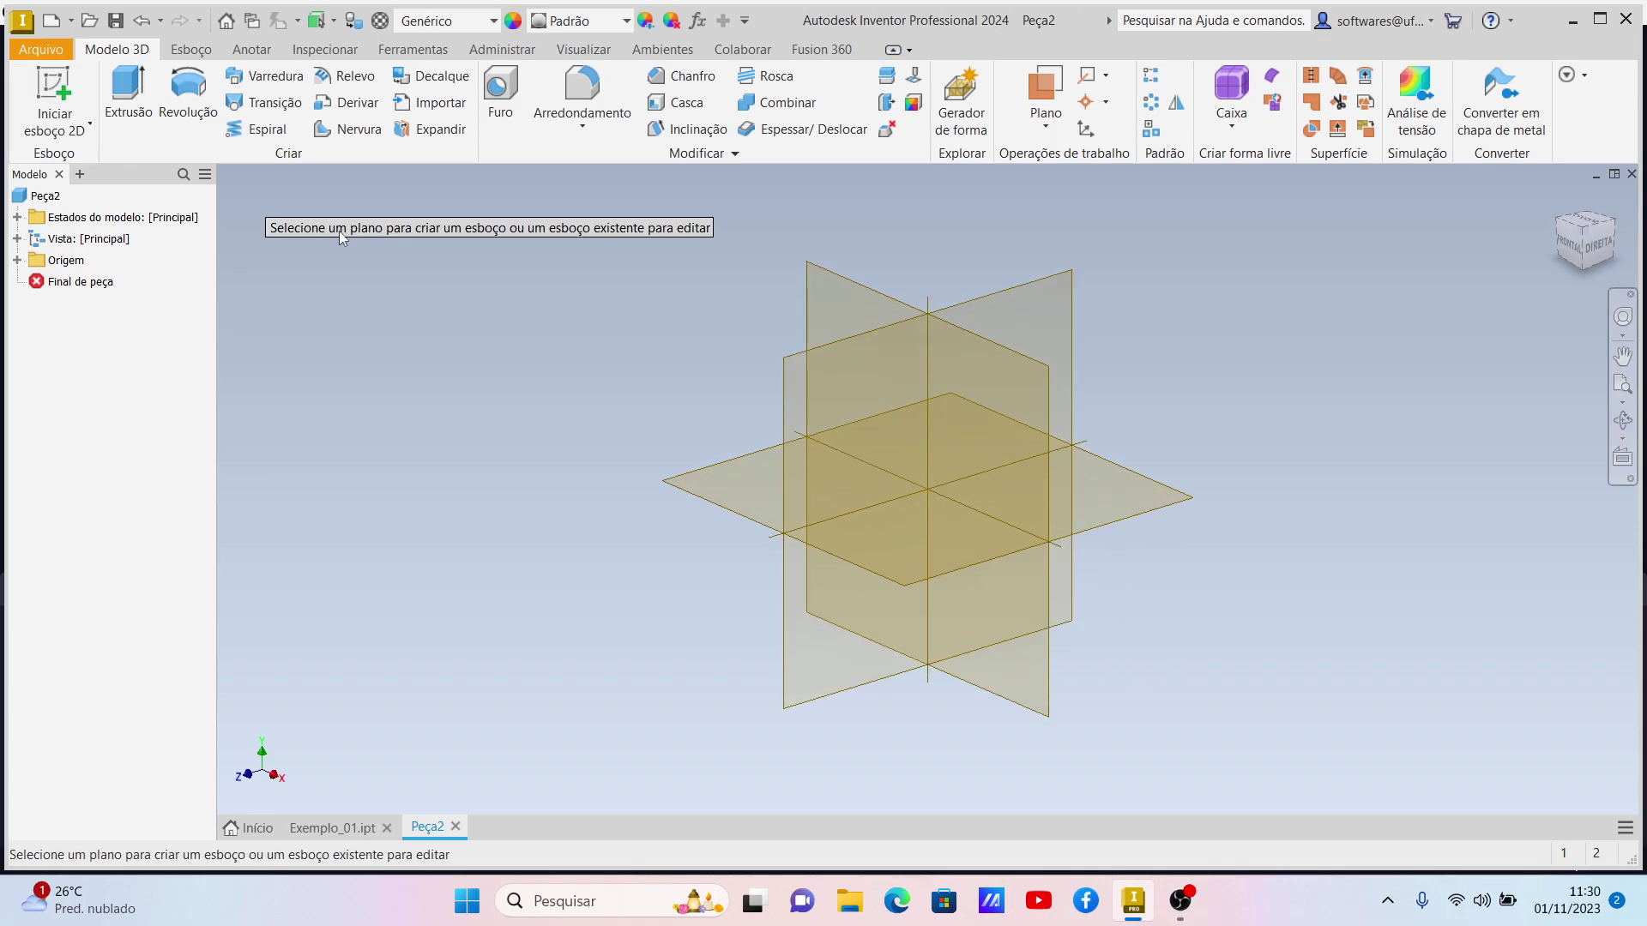
pyautogui.click(823, 310)
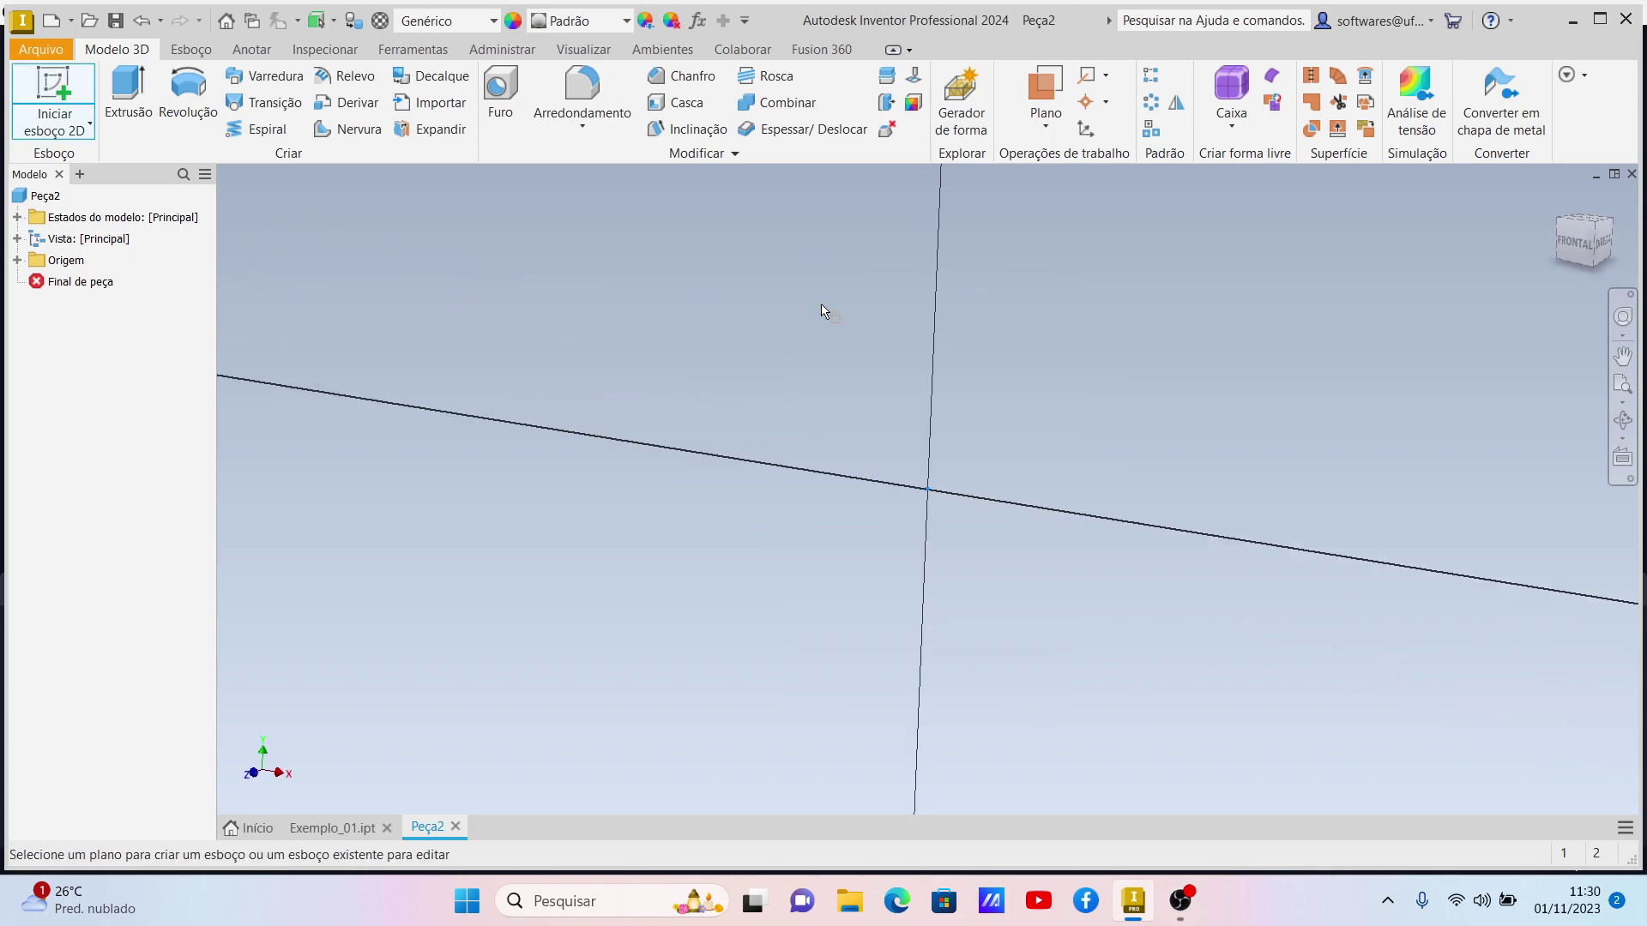
pyautogui.click(159, 109)
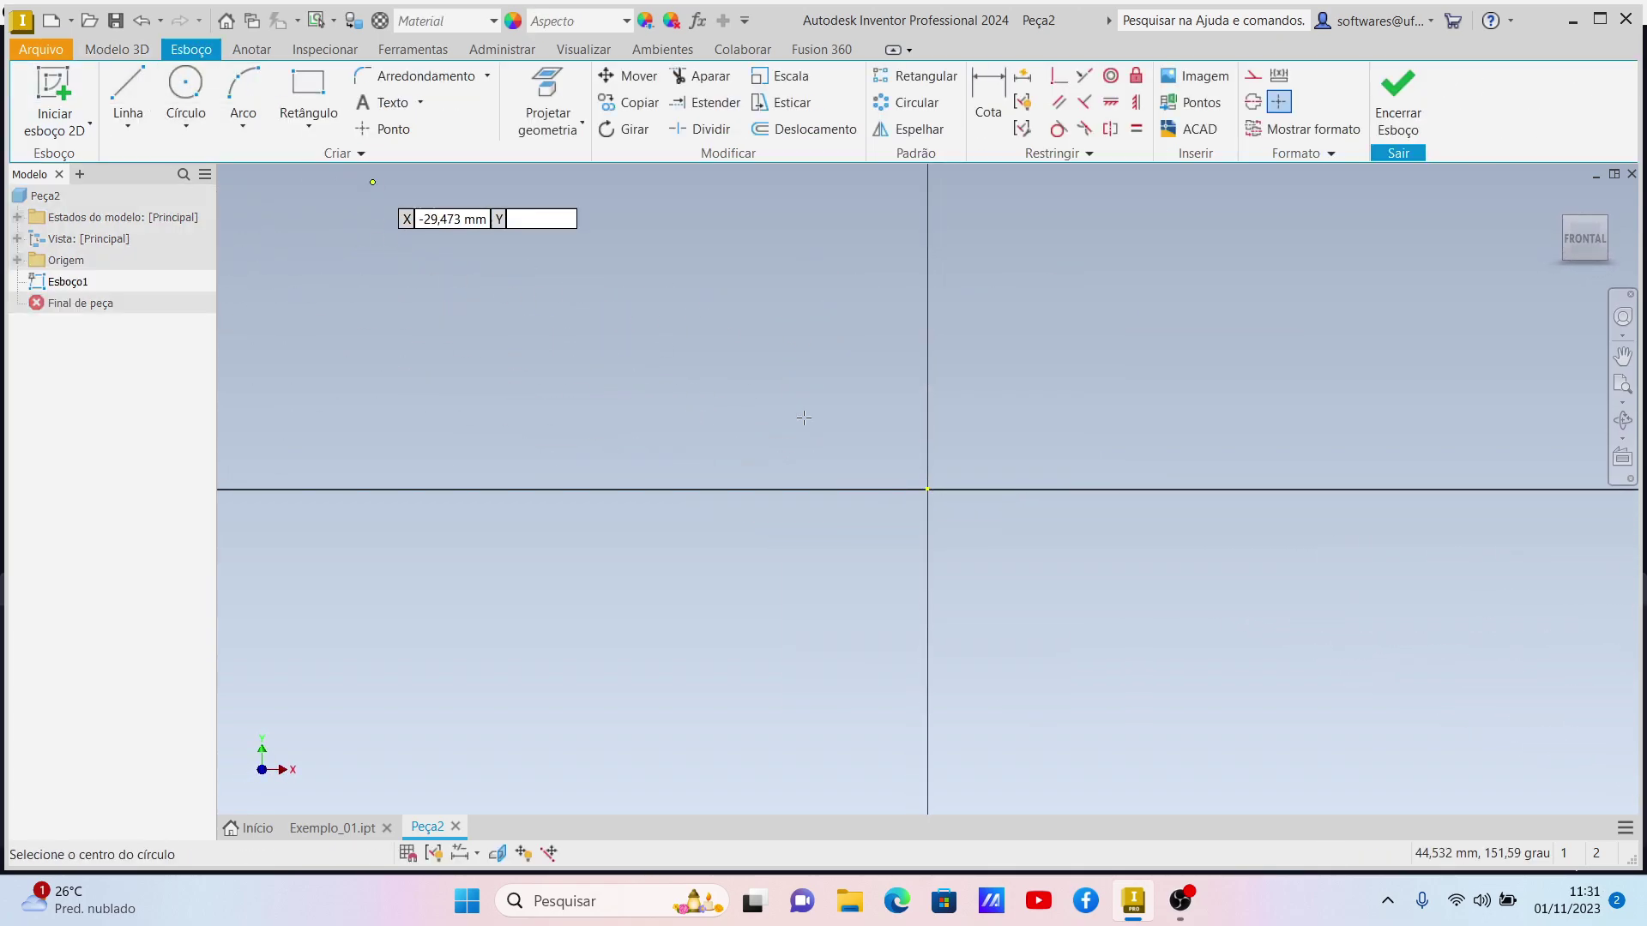
pyautogui.click(924, 491)
pyautogui.click(966, 570)
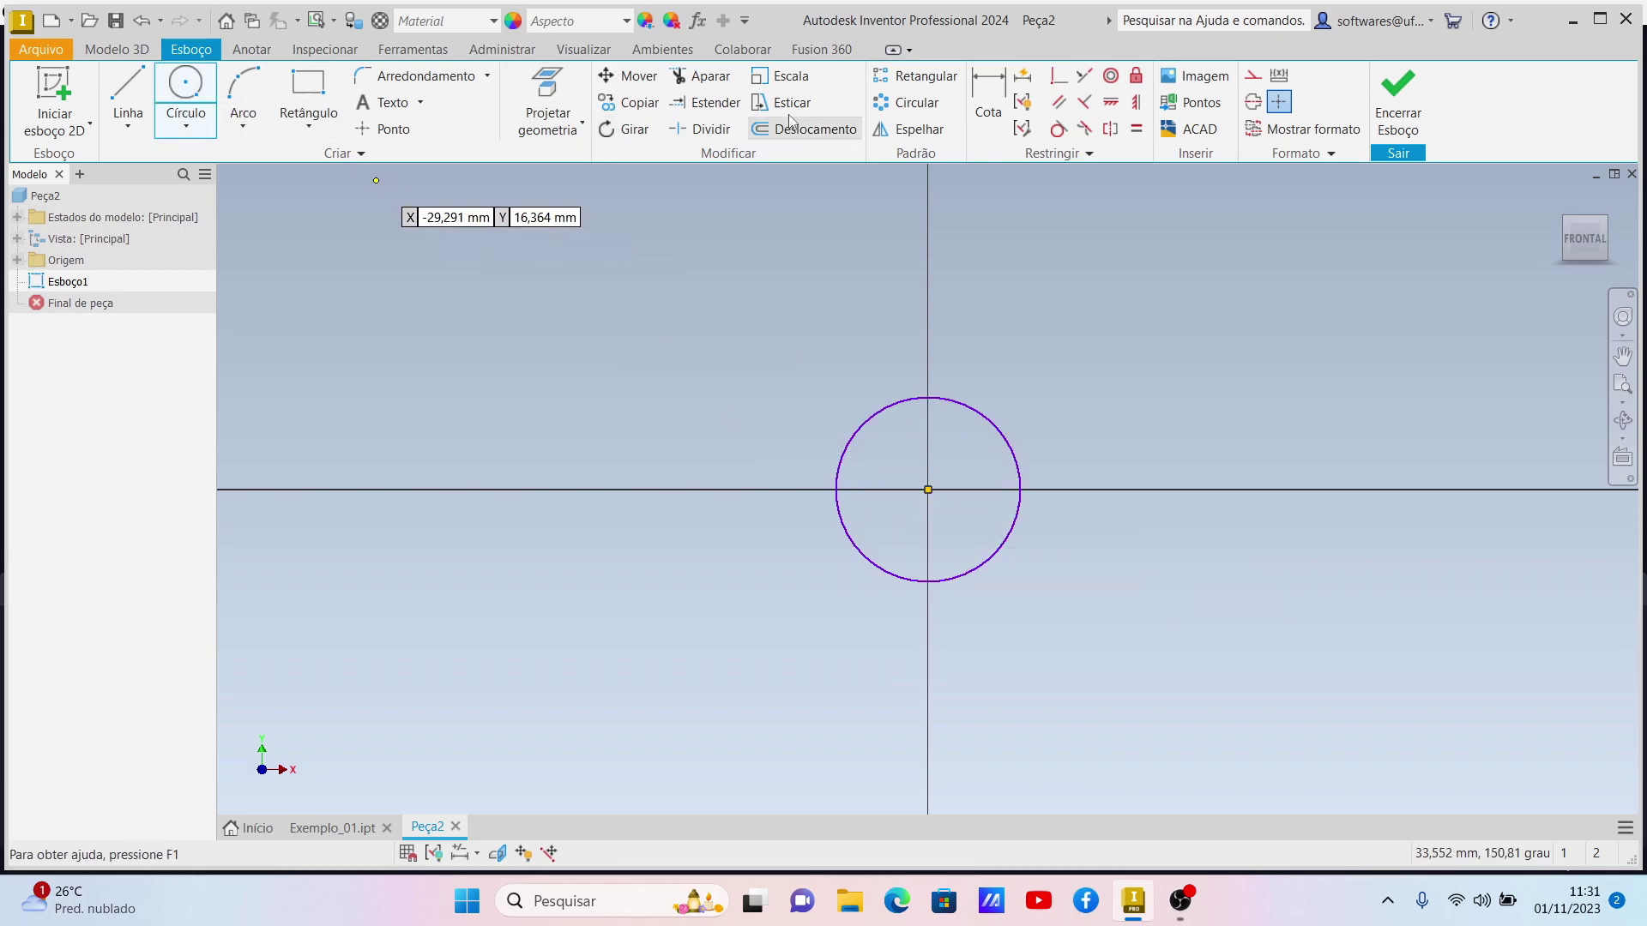
# Step: Dimension the circle's diameter at 60 mm
pyautogui.click(988, 94)
pyautogui.click(1000, 430)
pyautogui.click(1069, 393)
pyautogui.write('60')
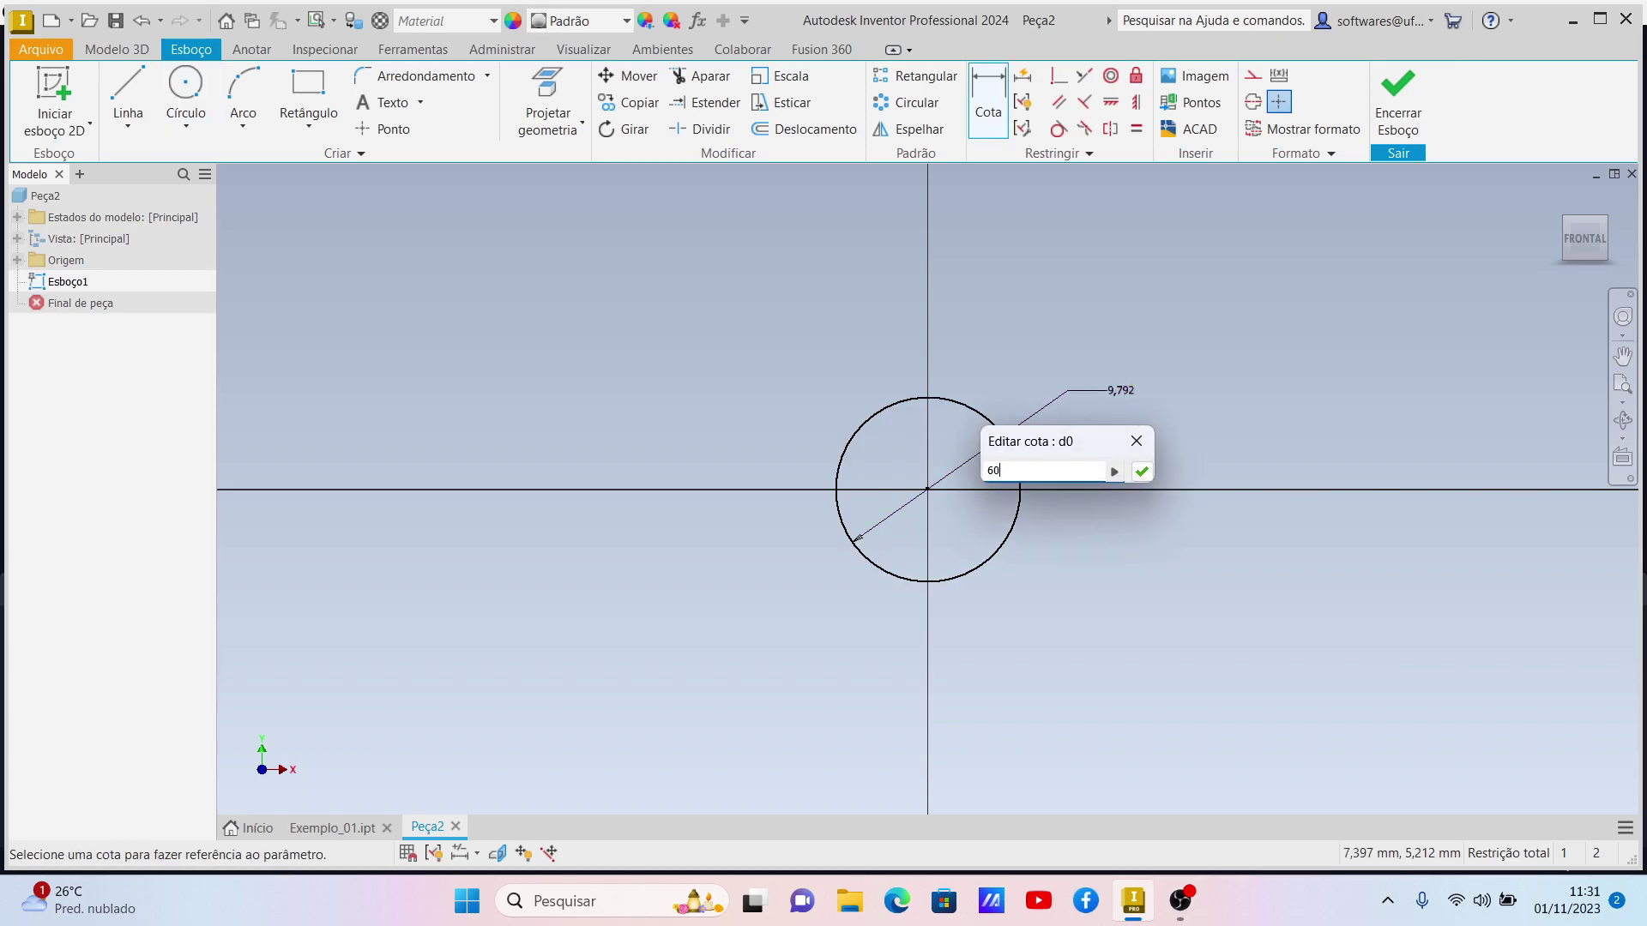
pyautogui.press('Return')
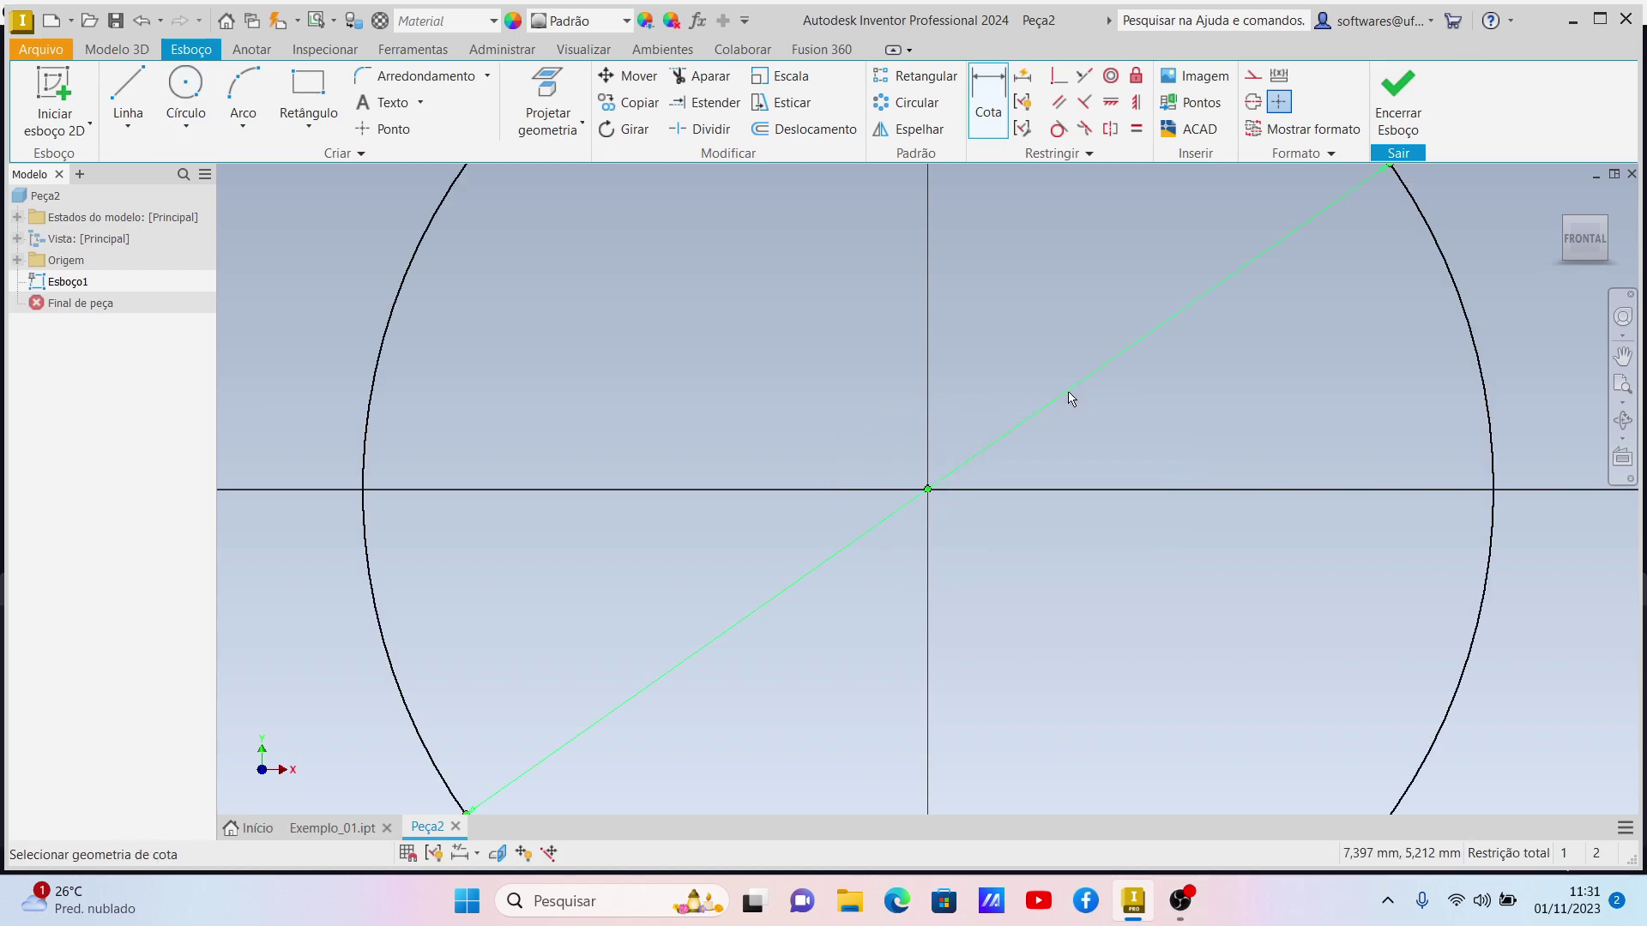
# Step: Extrude the 60 mm circle 2250 mm in the flipped direction to form the shaft
pyautogui.click(1604, 221)
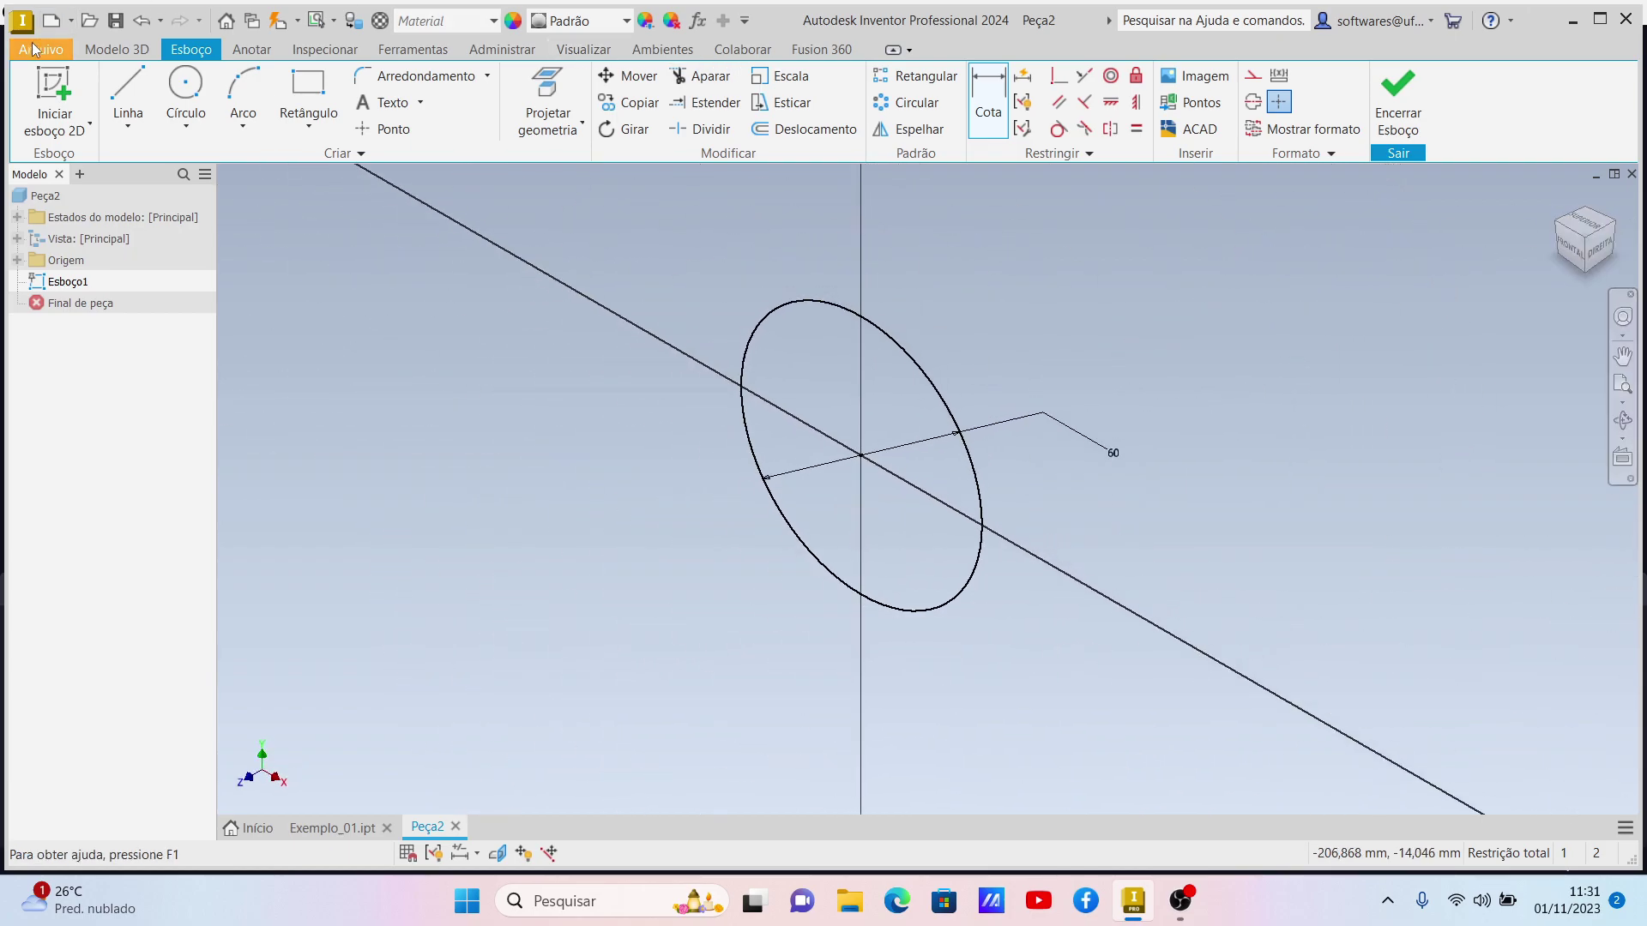
pyautogui.click(112, 51)
pyautogui.click(127, 90)
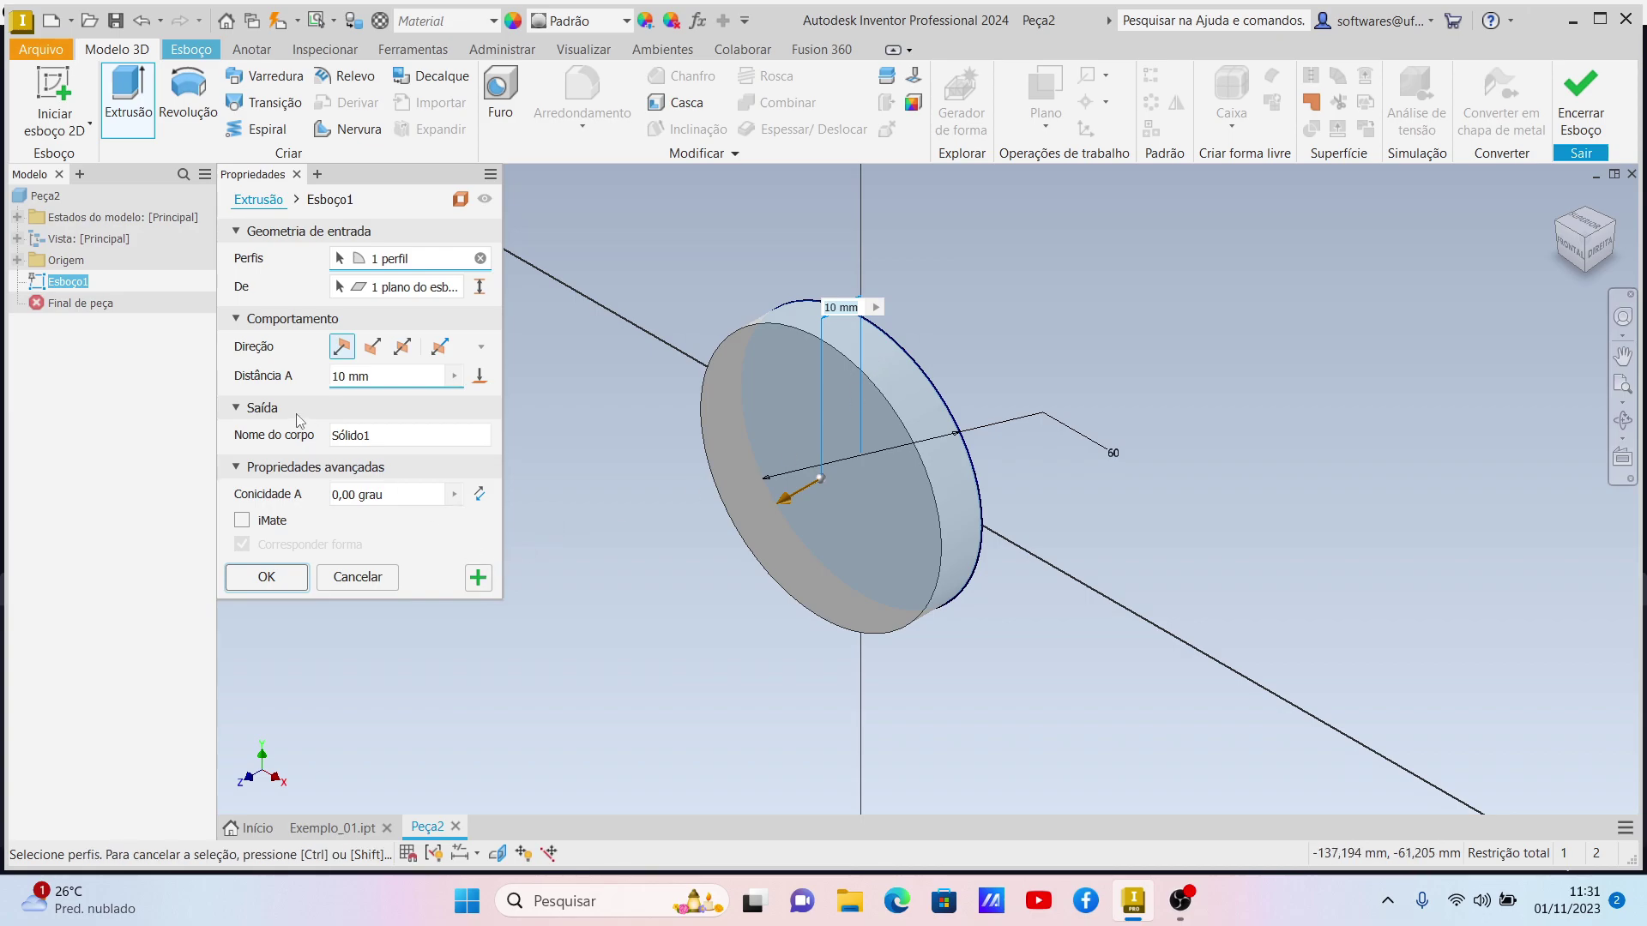
pyautogui.click(372, 347)
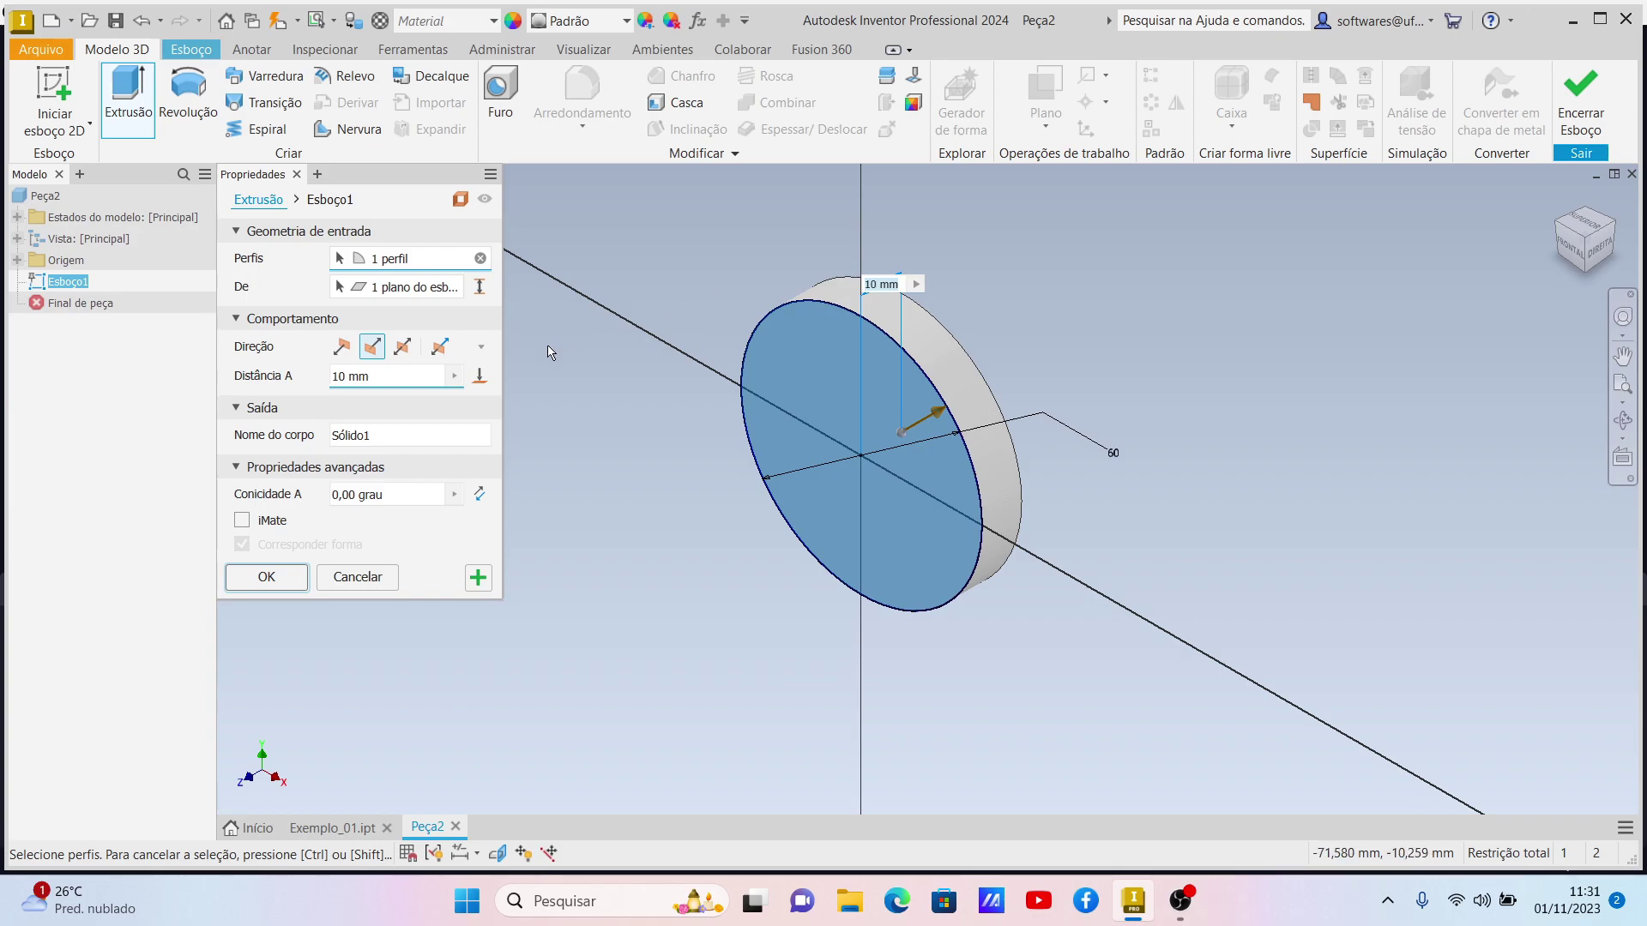
pyautogui.click(332, 378)
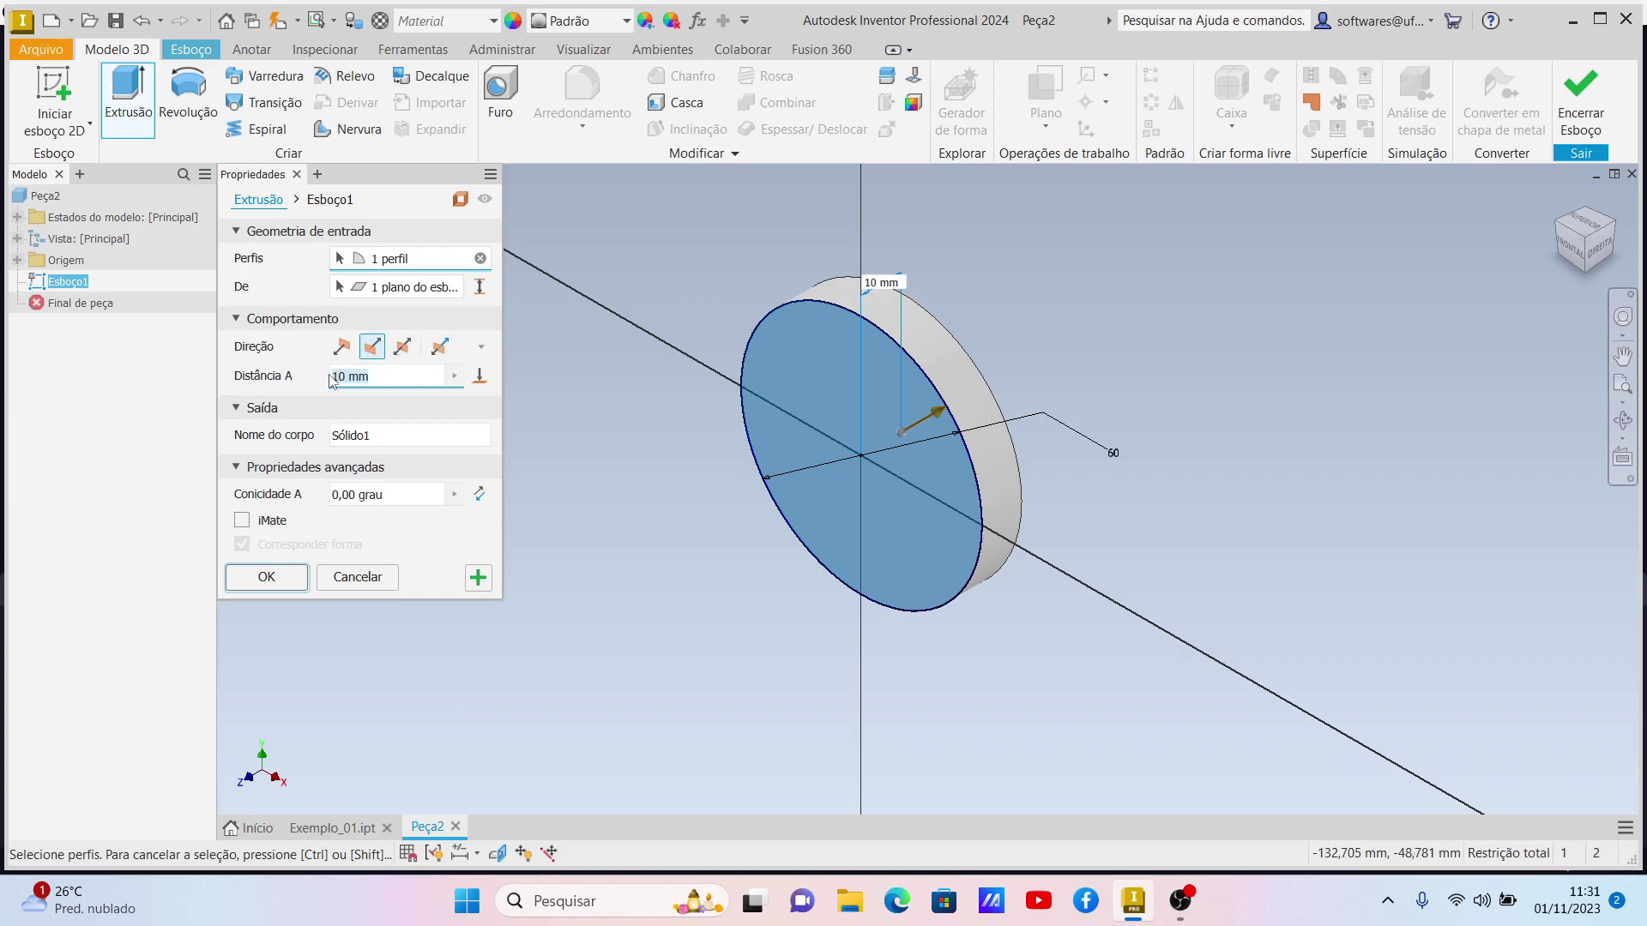
pyautogui.write('2250')
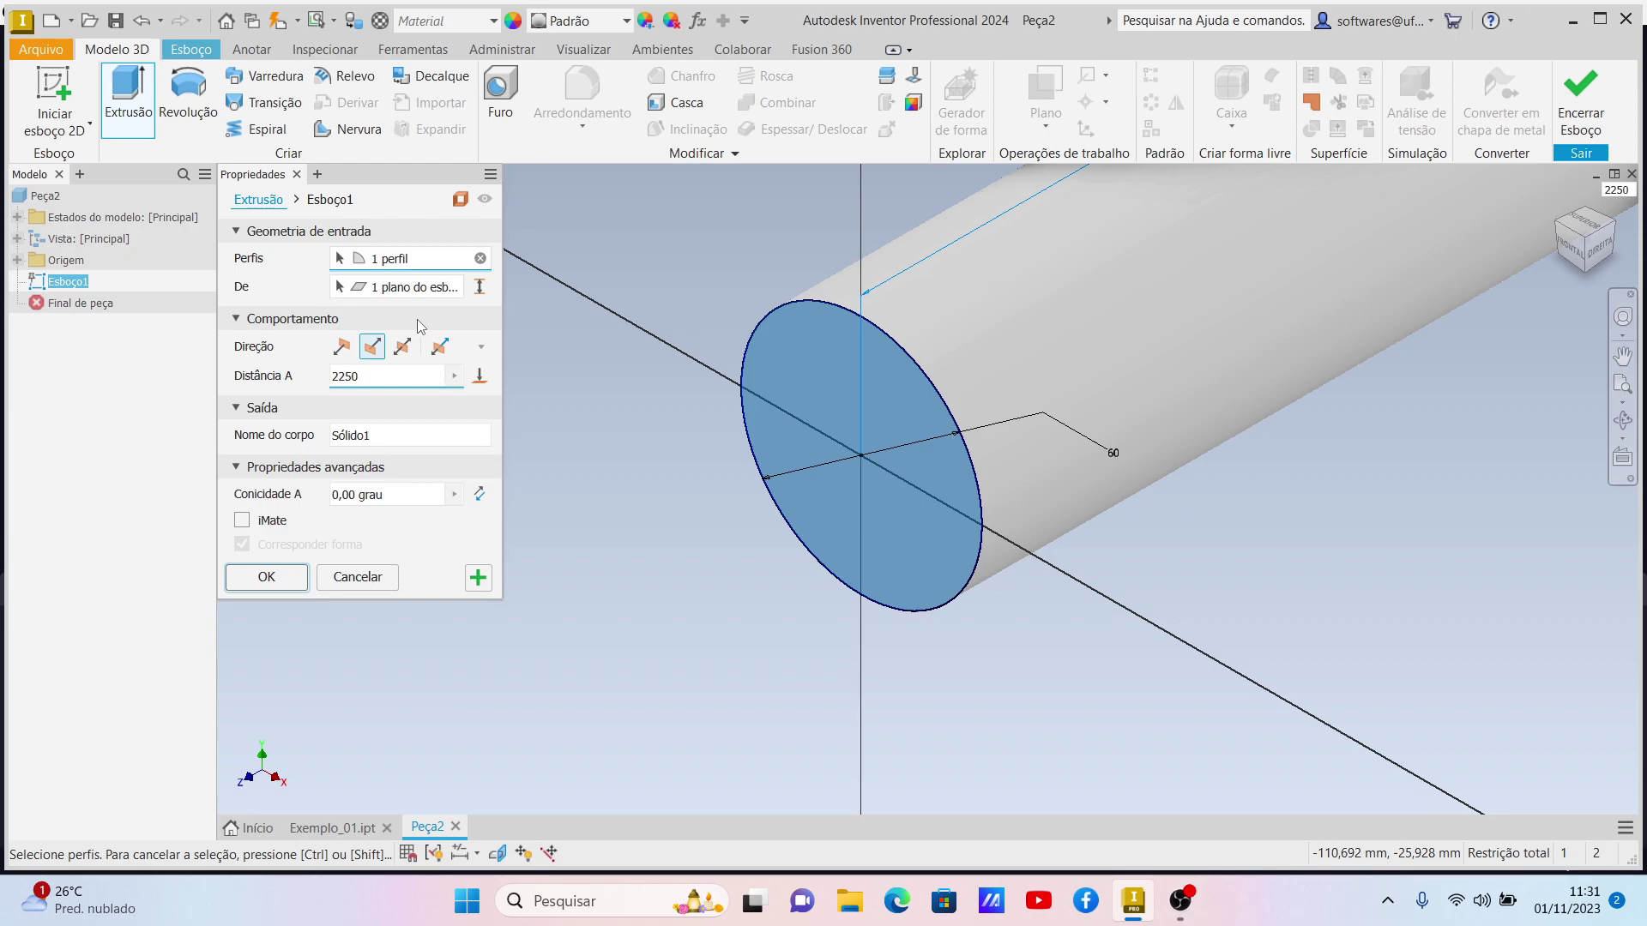
pyautogui.click(267, 577)
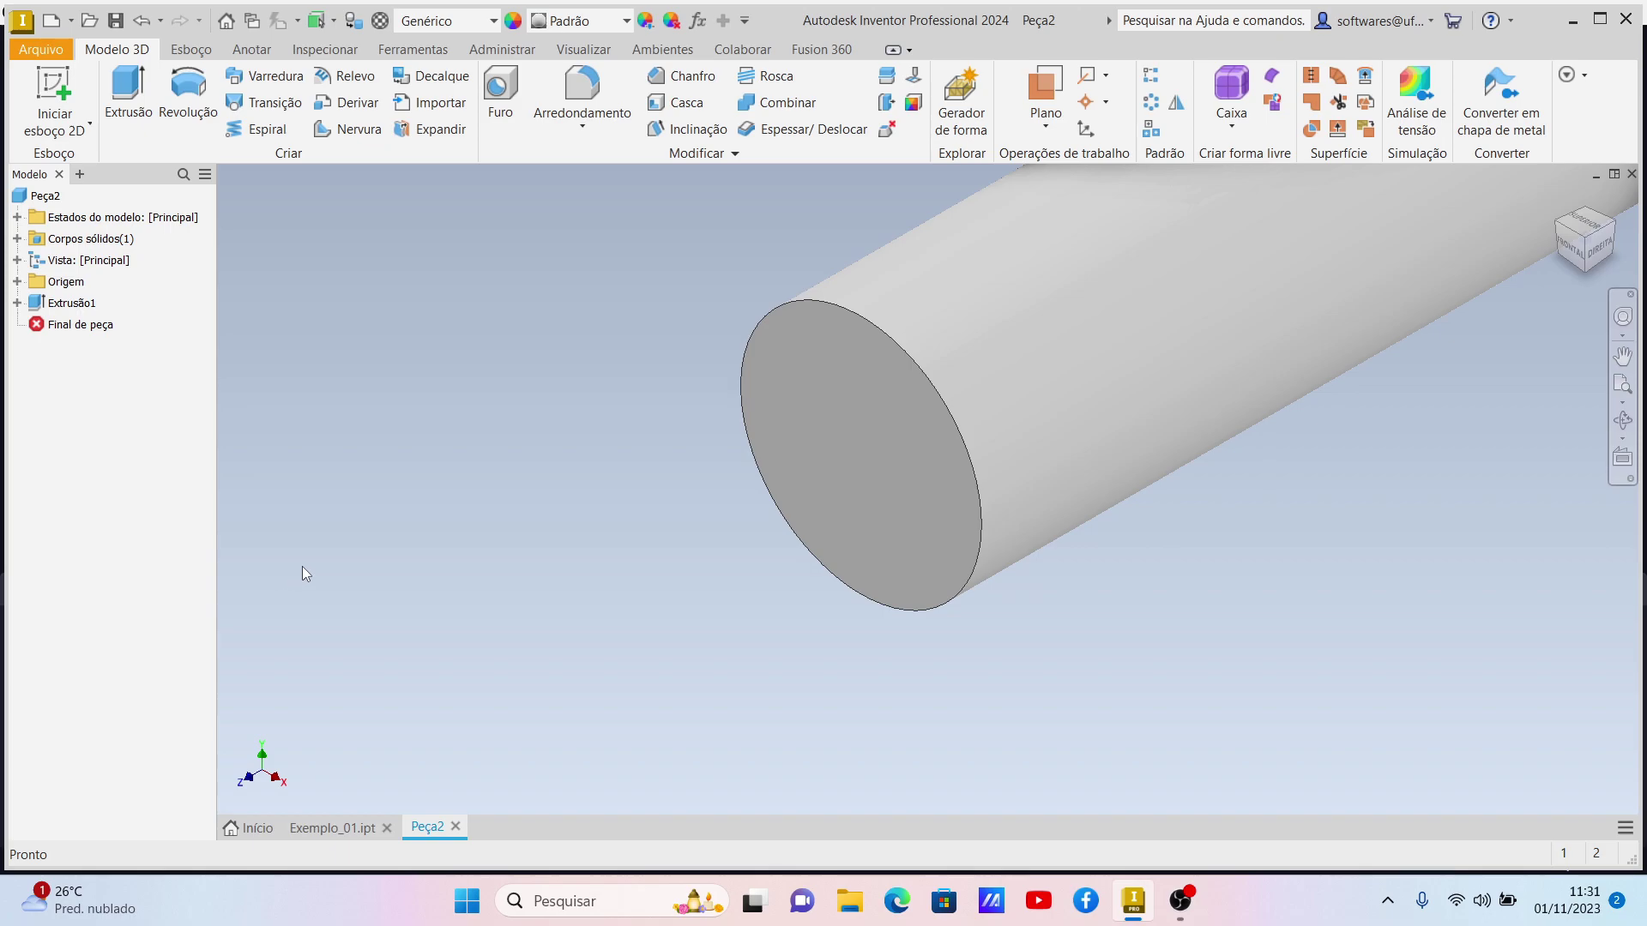
# Step: Start a 2D sketch on the XZ origin plane (Plano XZ)
pyautogui.click(1592, 246)
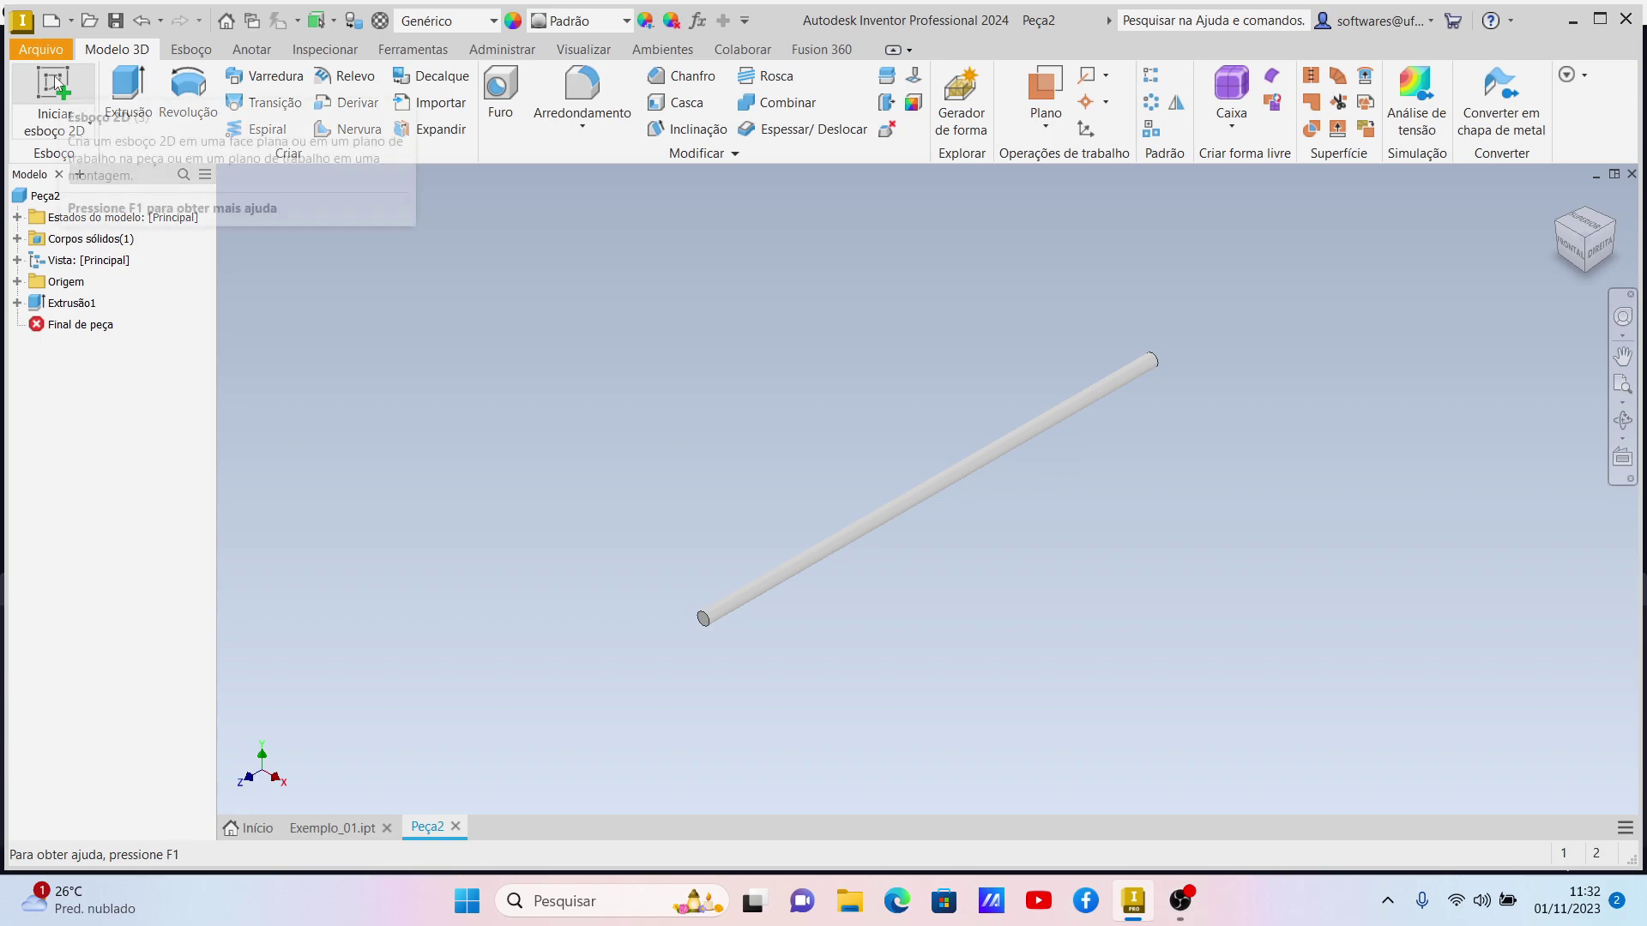
pyautogui.click(55, 82)
pyautogui.click(17, 281)
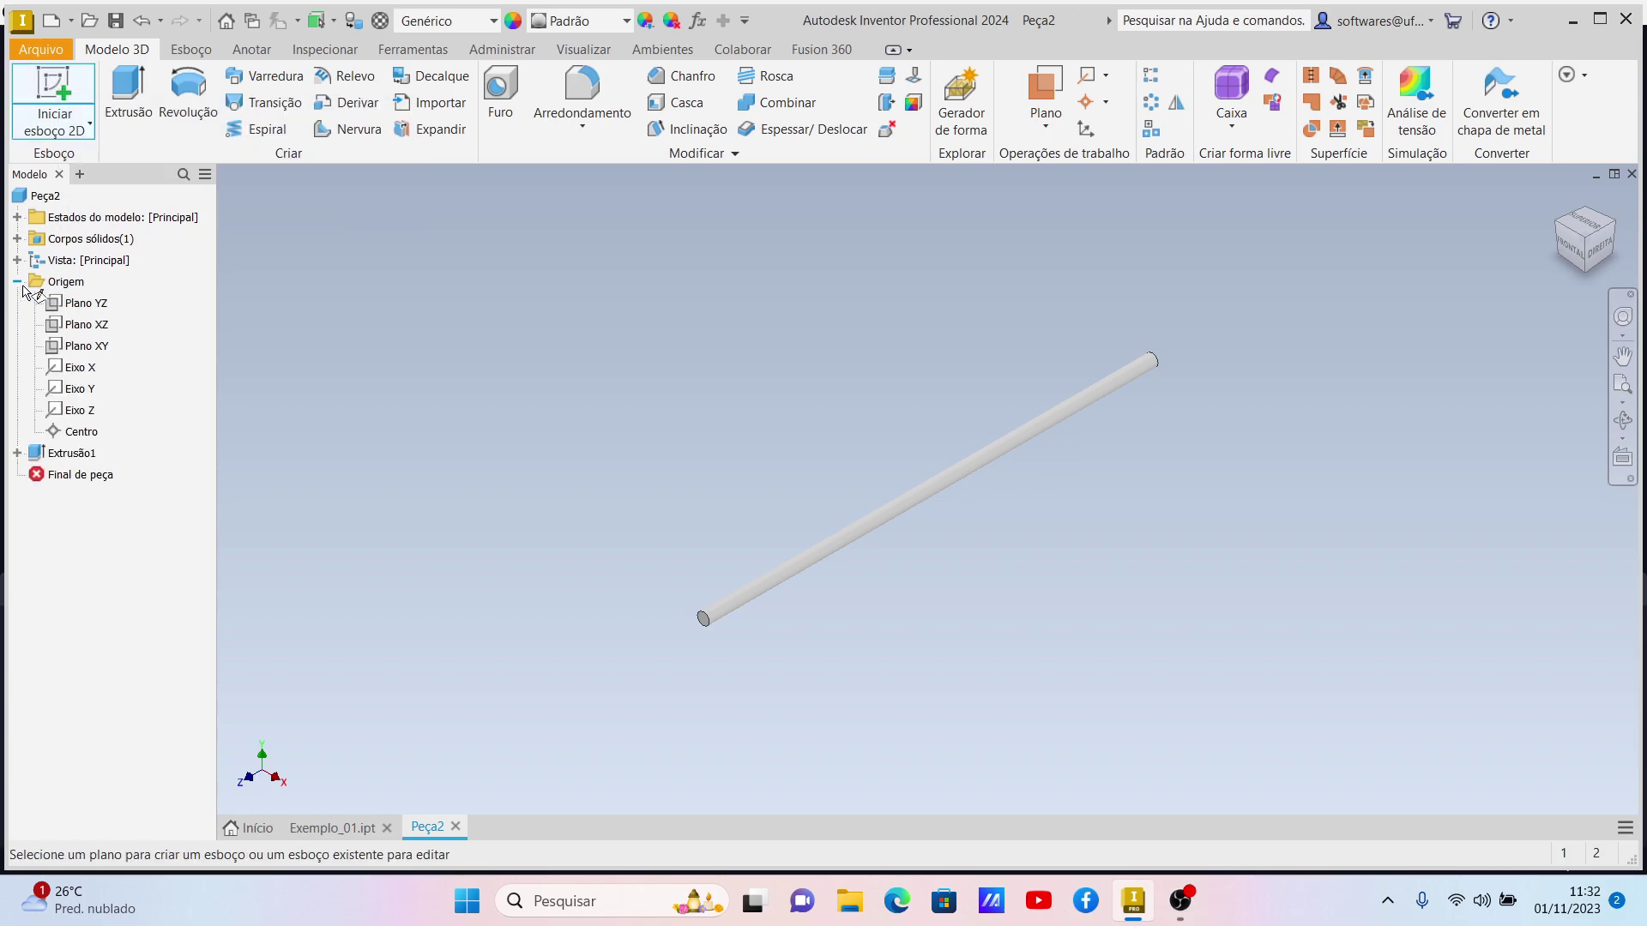
pyautogui.click(73, 333)
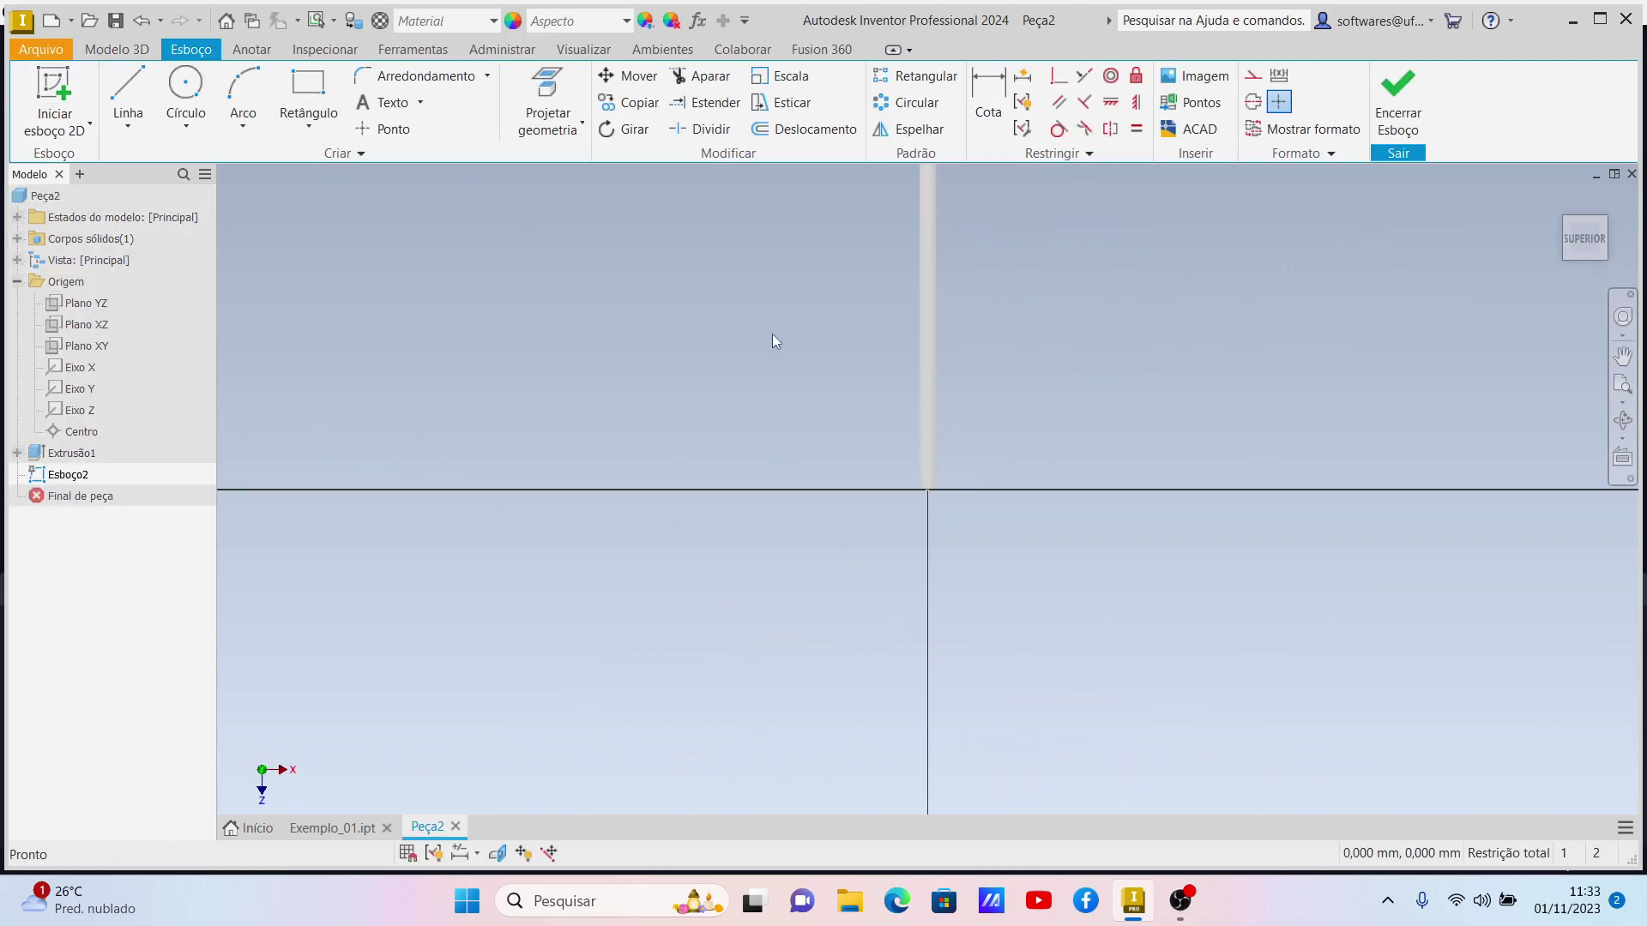
# Step: Draw a vertical line about 5.9 mm long along the shaft's side edge, starting at the corner of its front end
pyautogui.click(125, 85)
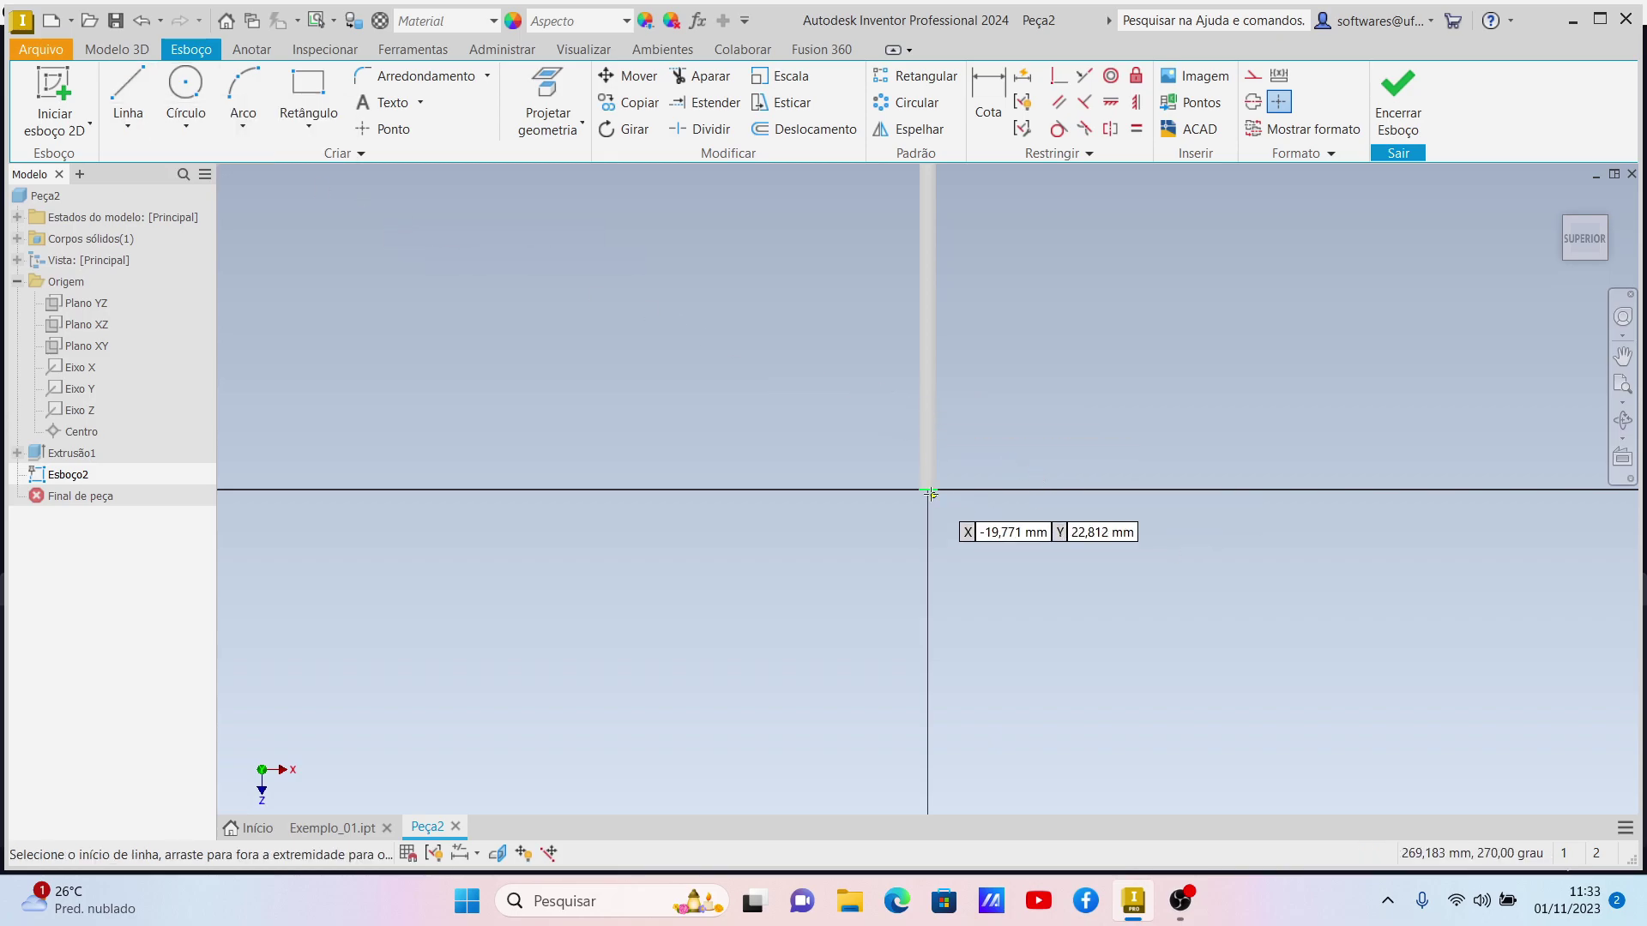
pyautogui.scroll(8, 943, 482)
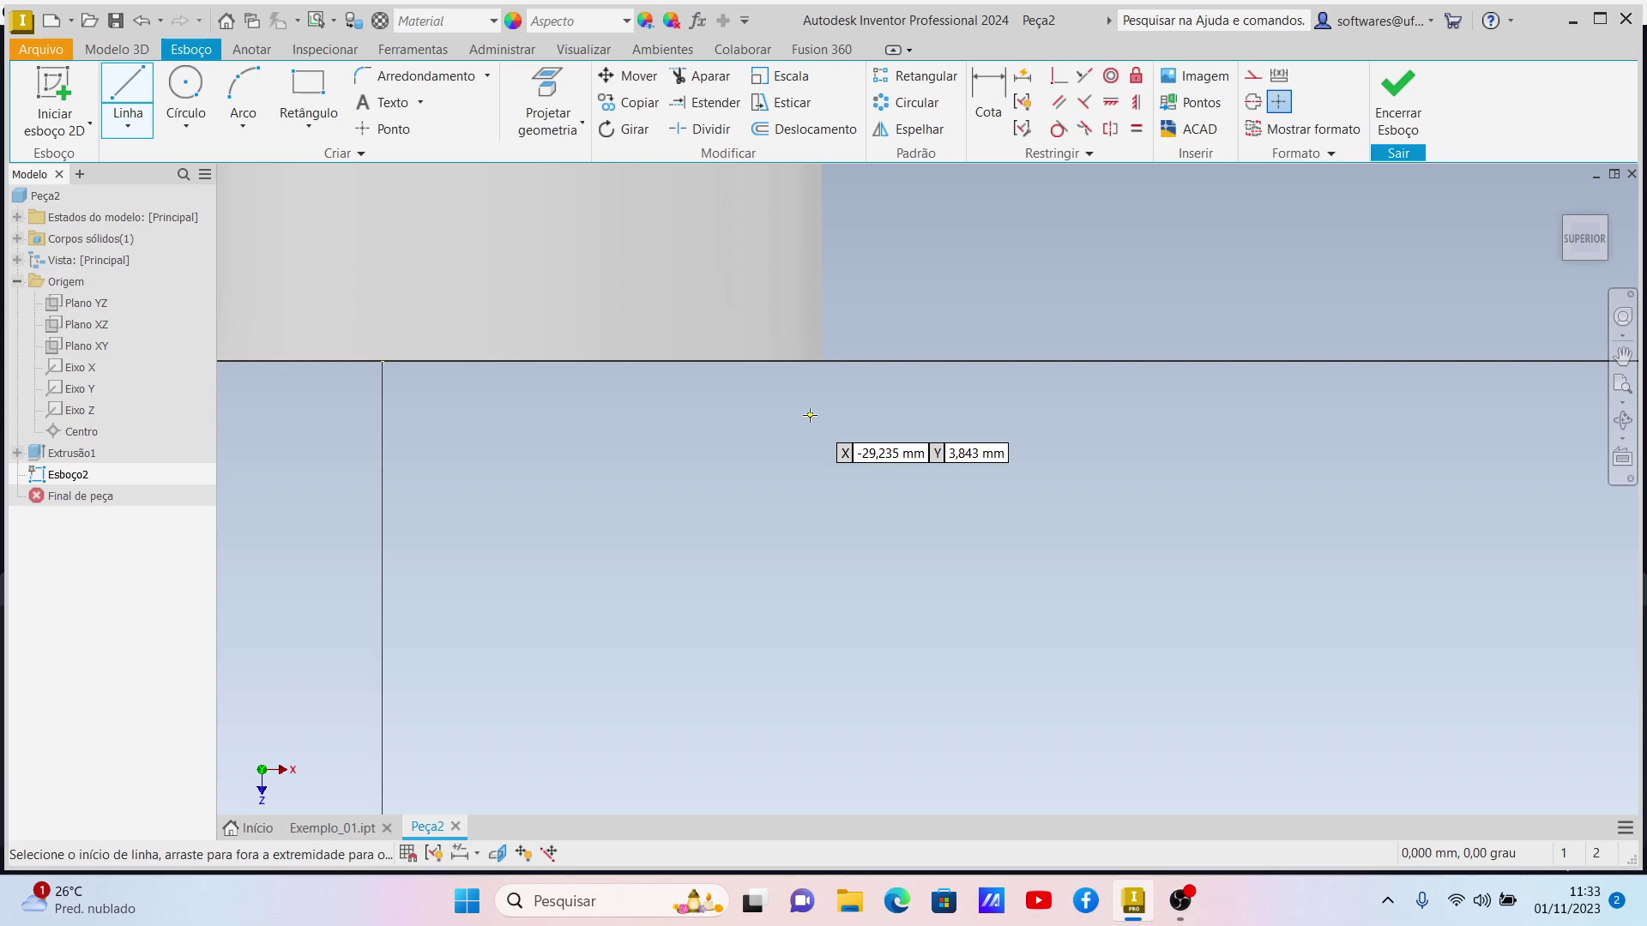
pyautogui.click(820, 361)
pyautogui.click(823, 274)
# Step: Dimension the short vertical line's length at 2 mm
pyautogui.click(998, 125)
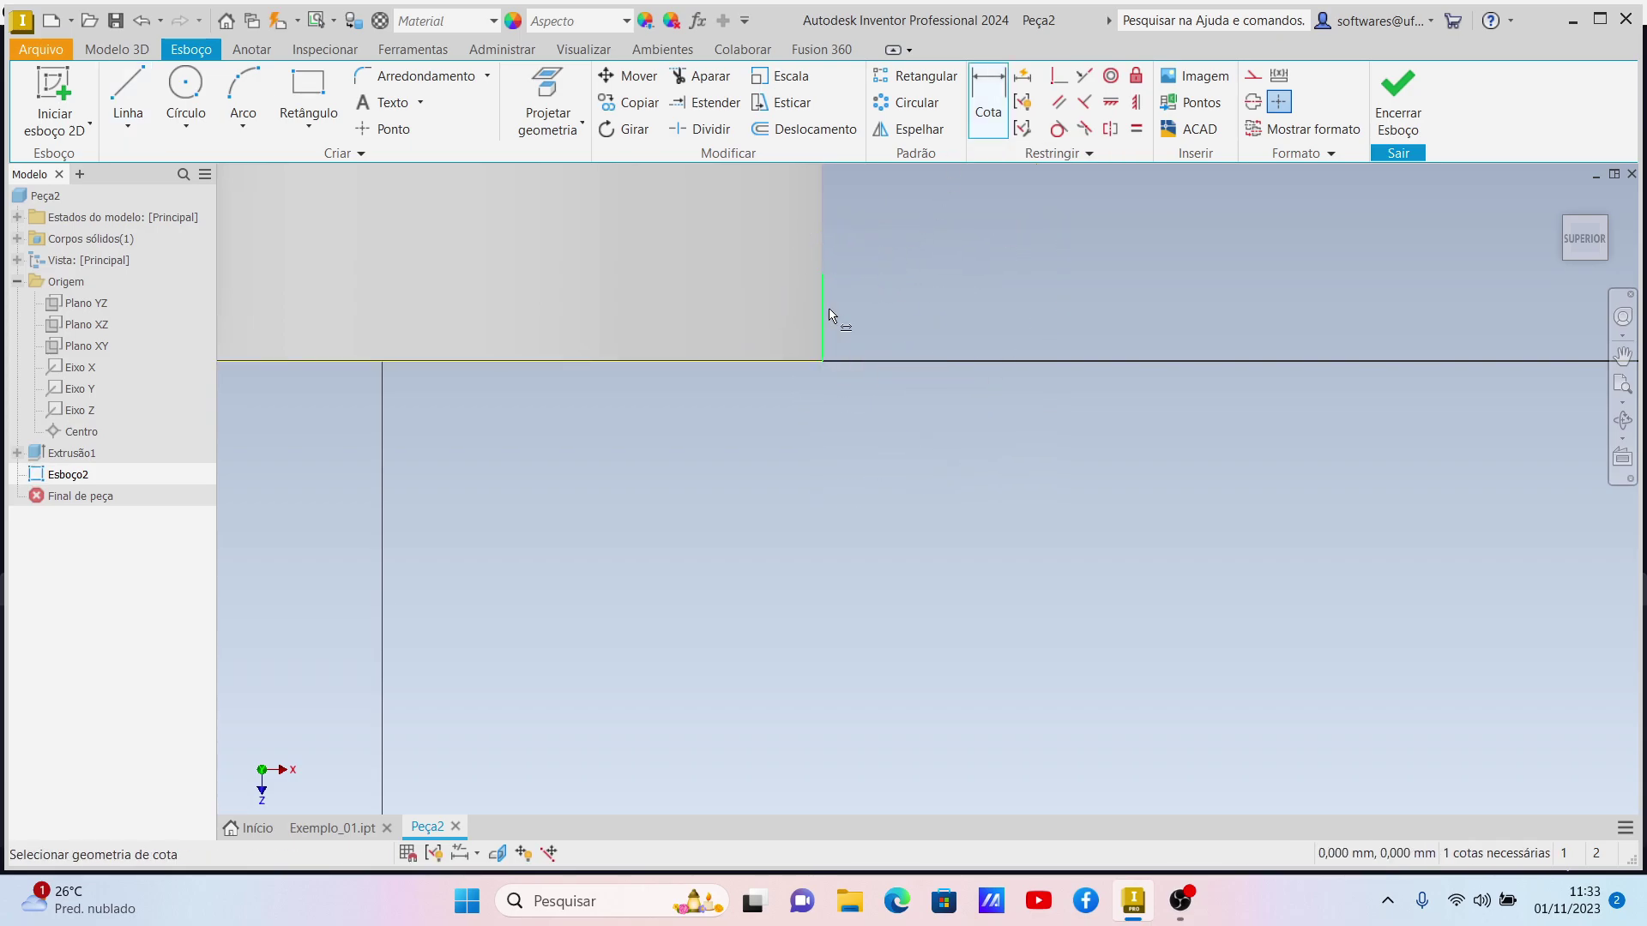
pyautogui.press('Escape')
pyautogui.click(991, 92)
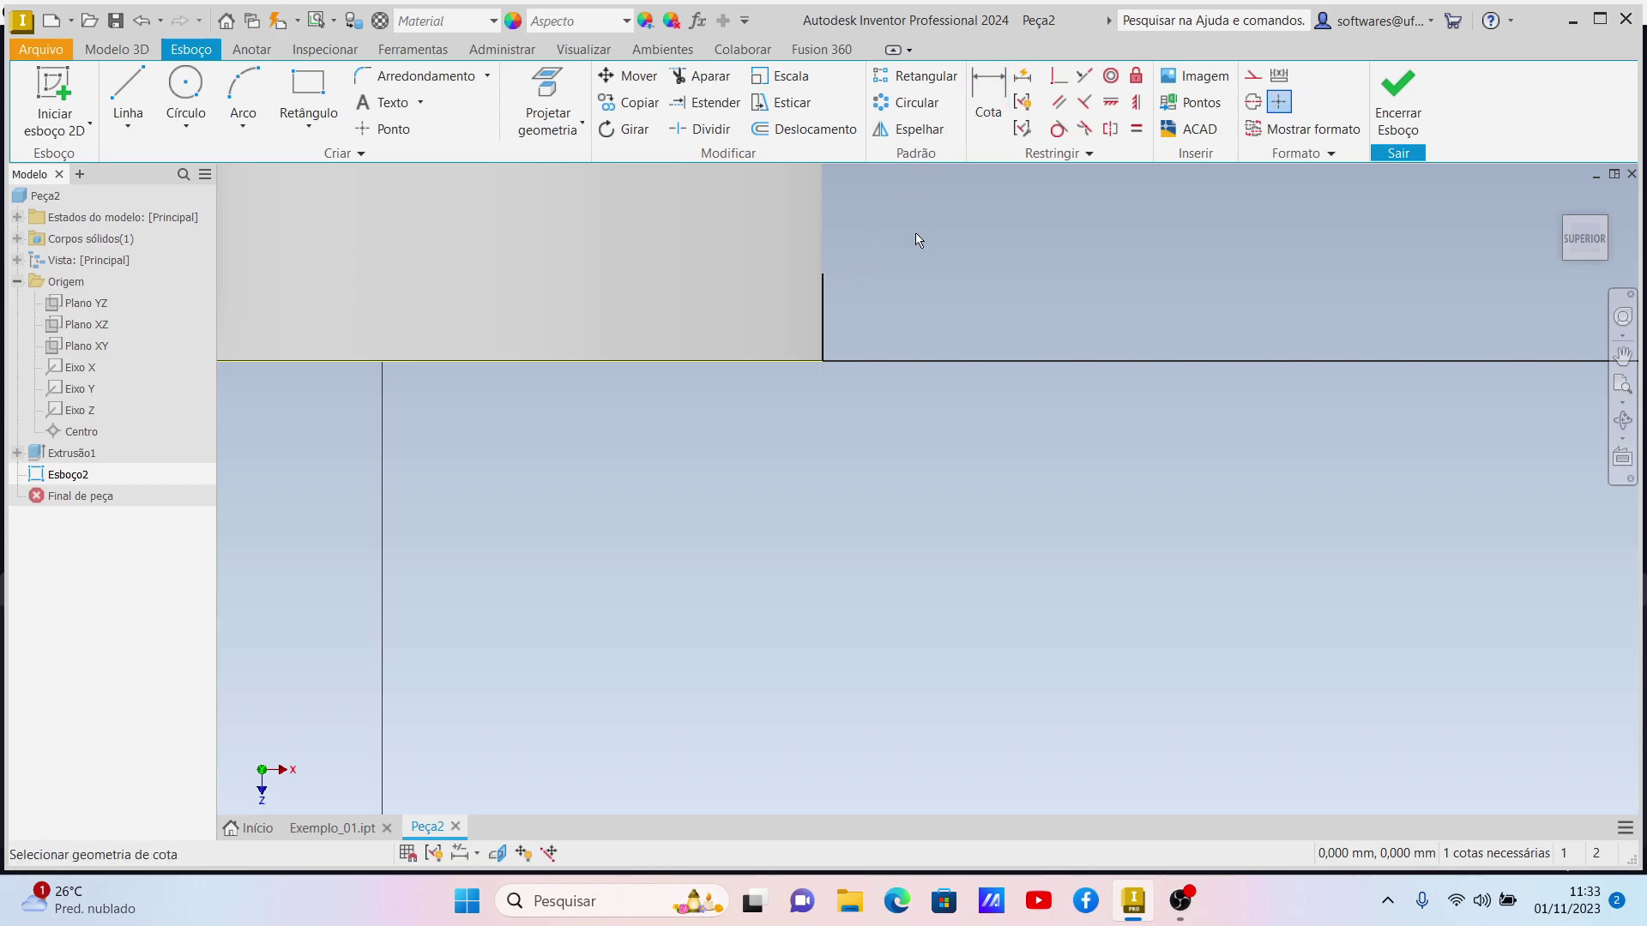
pyautogui.click(824, 311)
pyautogui.click(858, 302)
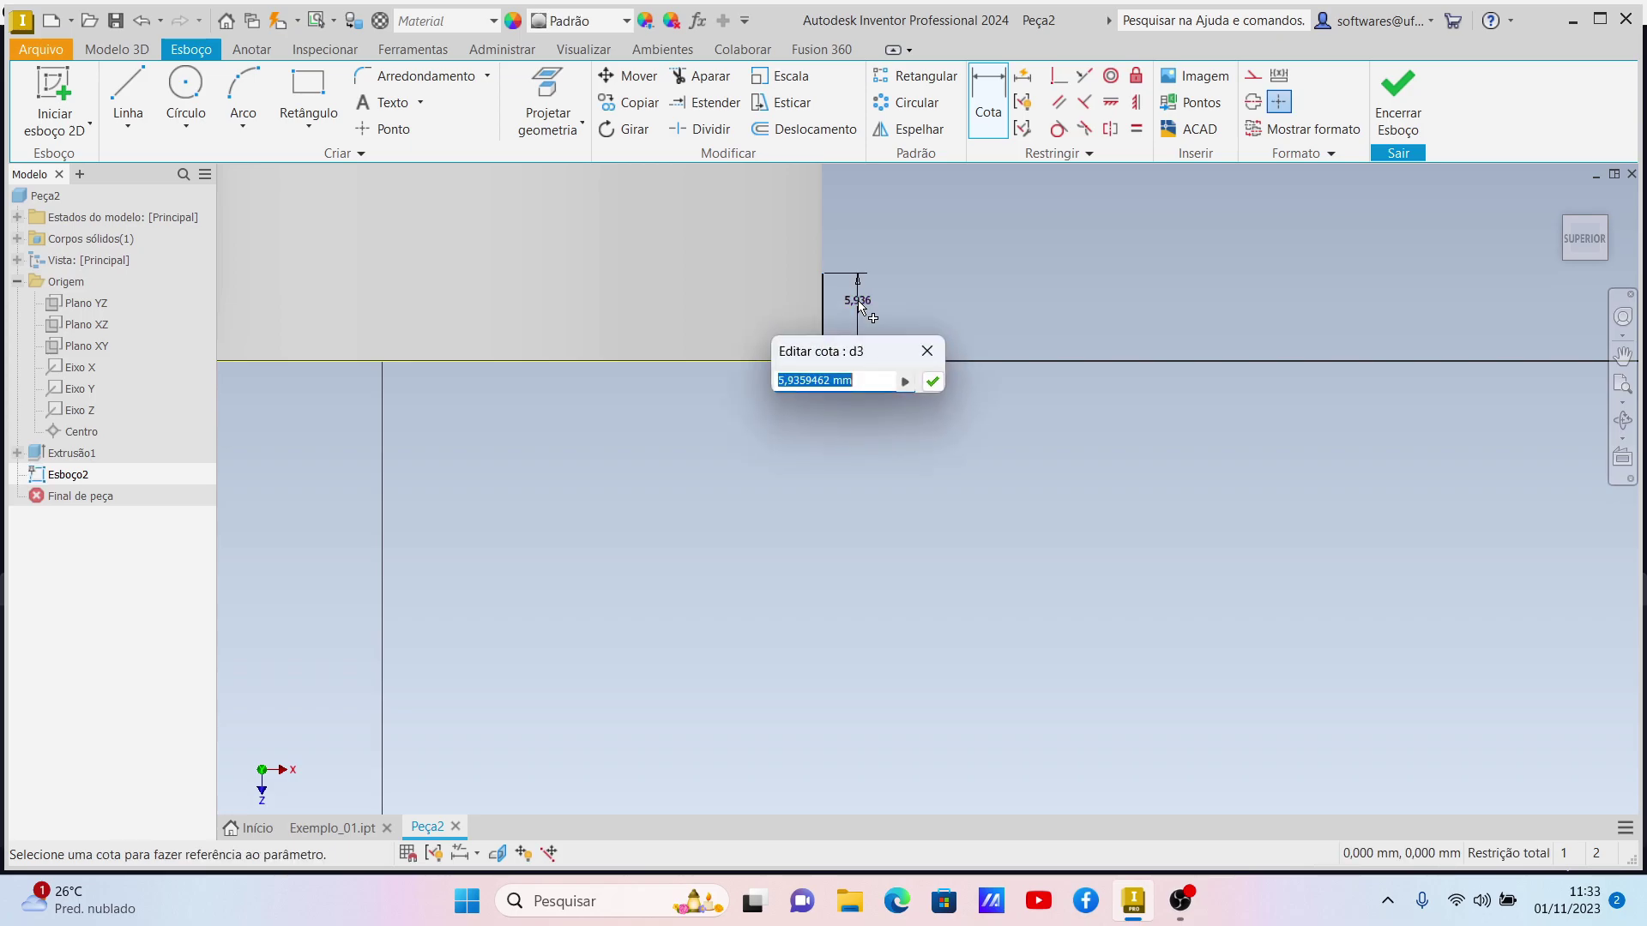
pyautogui.write('2')
pyautogui.press('Return')
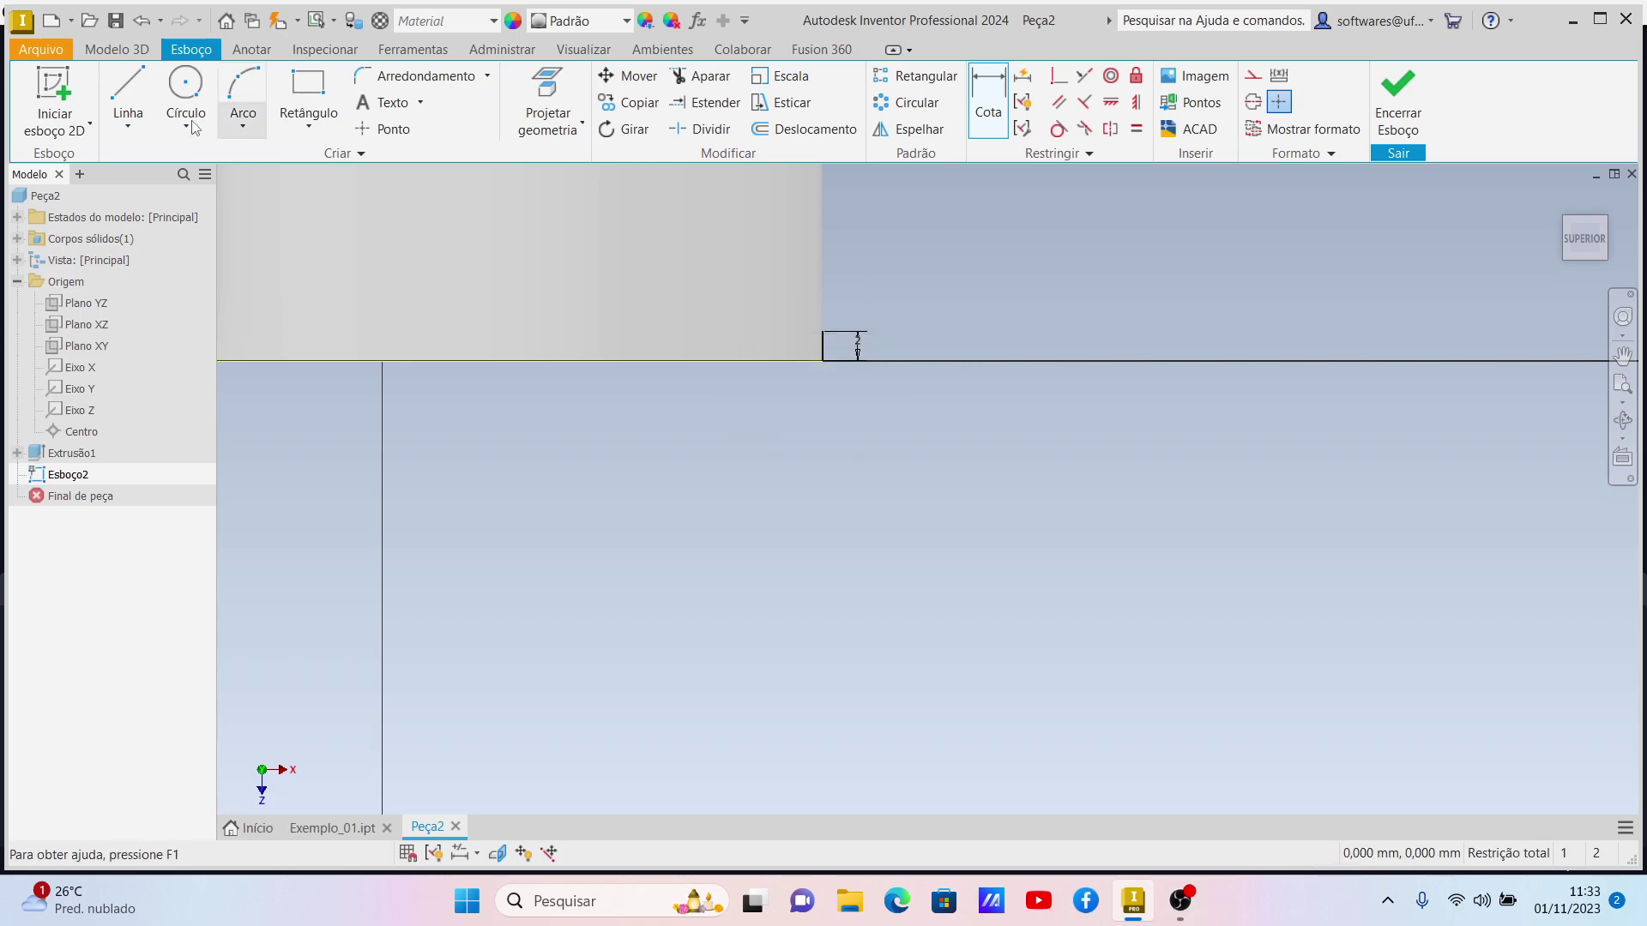
# Step: Draw a horizontal line outward from the midpoint of the 2 mm vertical line and dimension its length at 100 mm
pyautogui.click(120, 93)
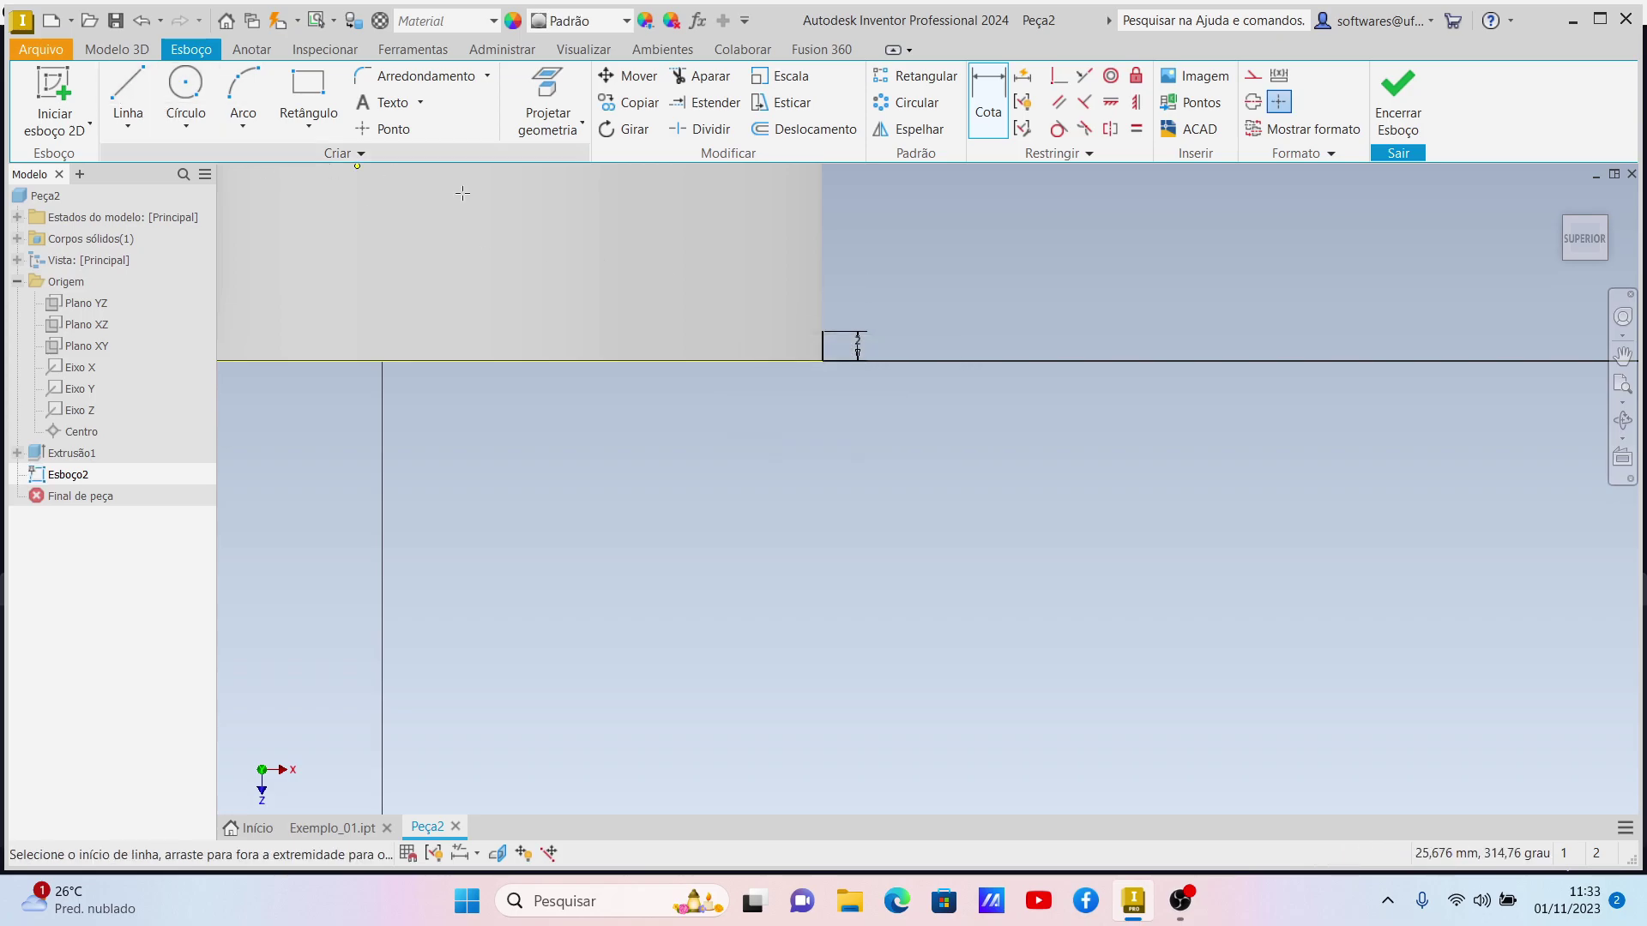
pyautogui.click(824, 345)
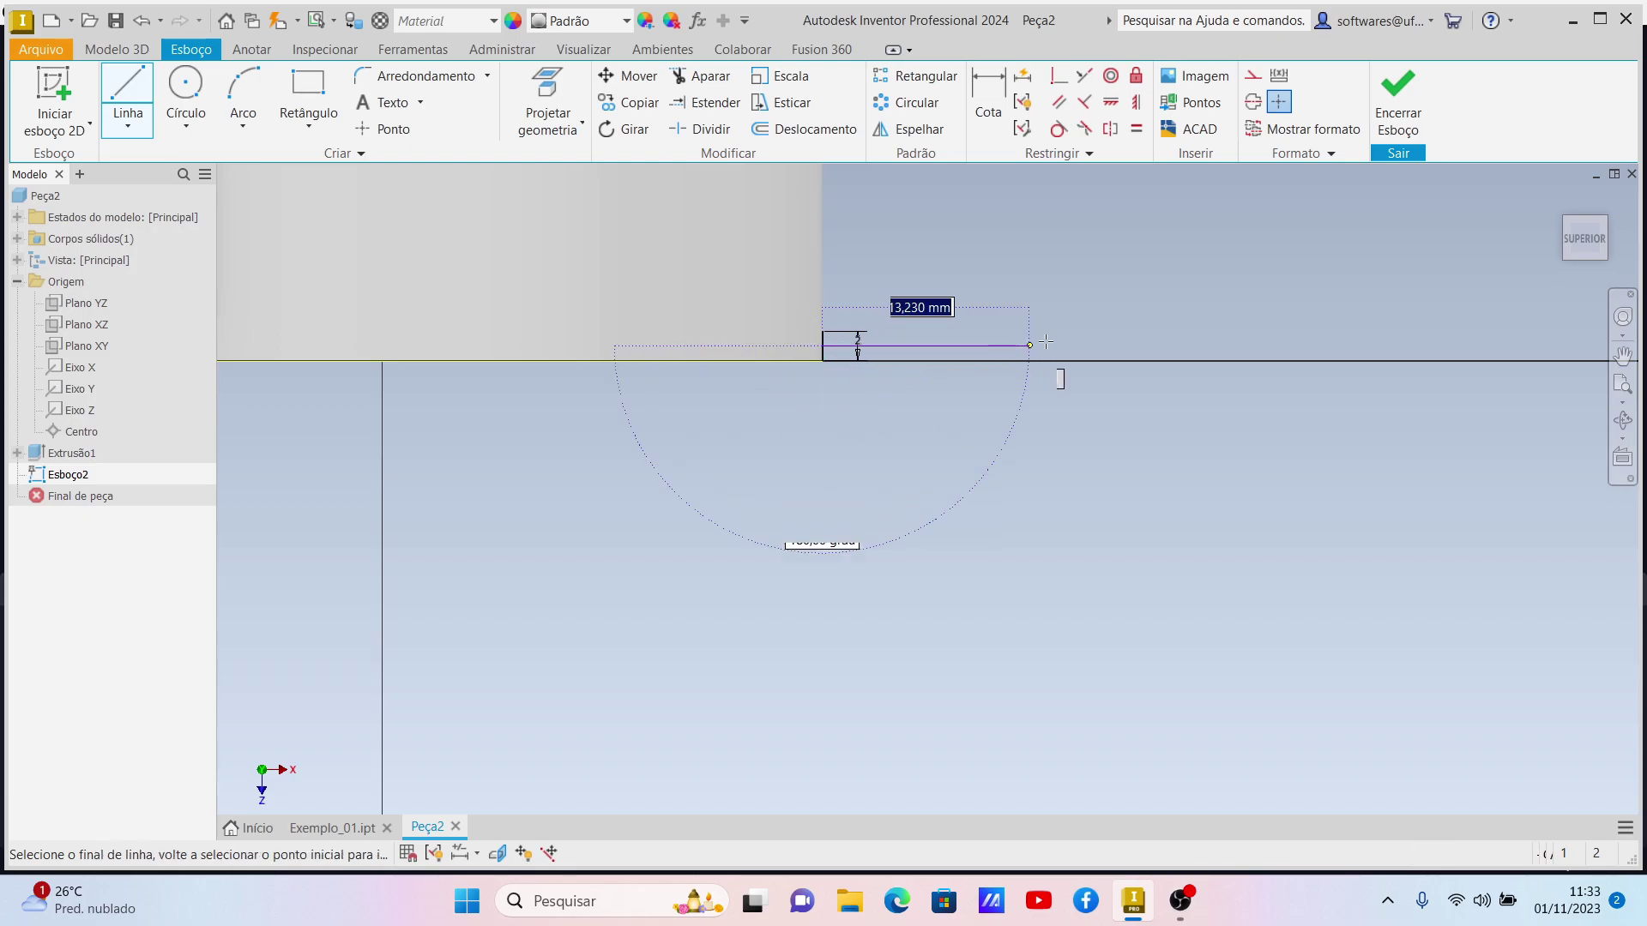
pyautogui.click(1123, 345)
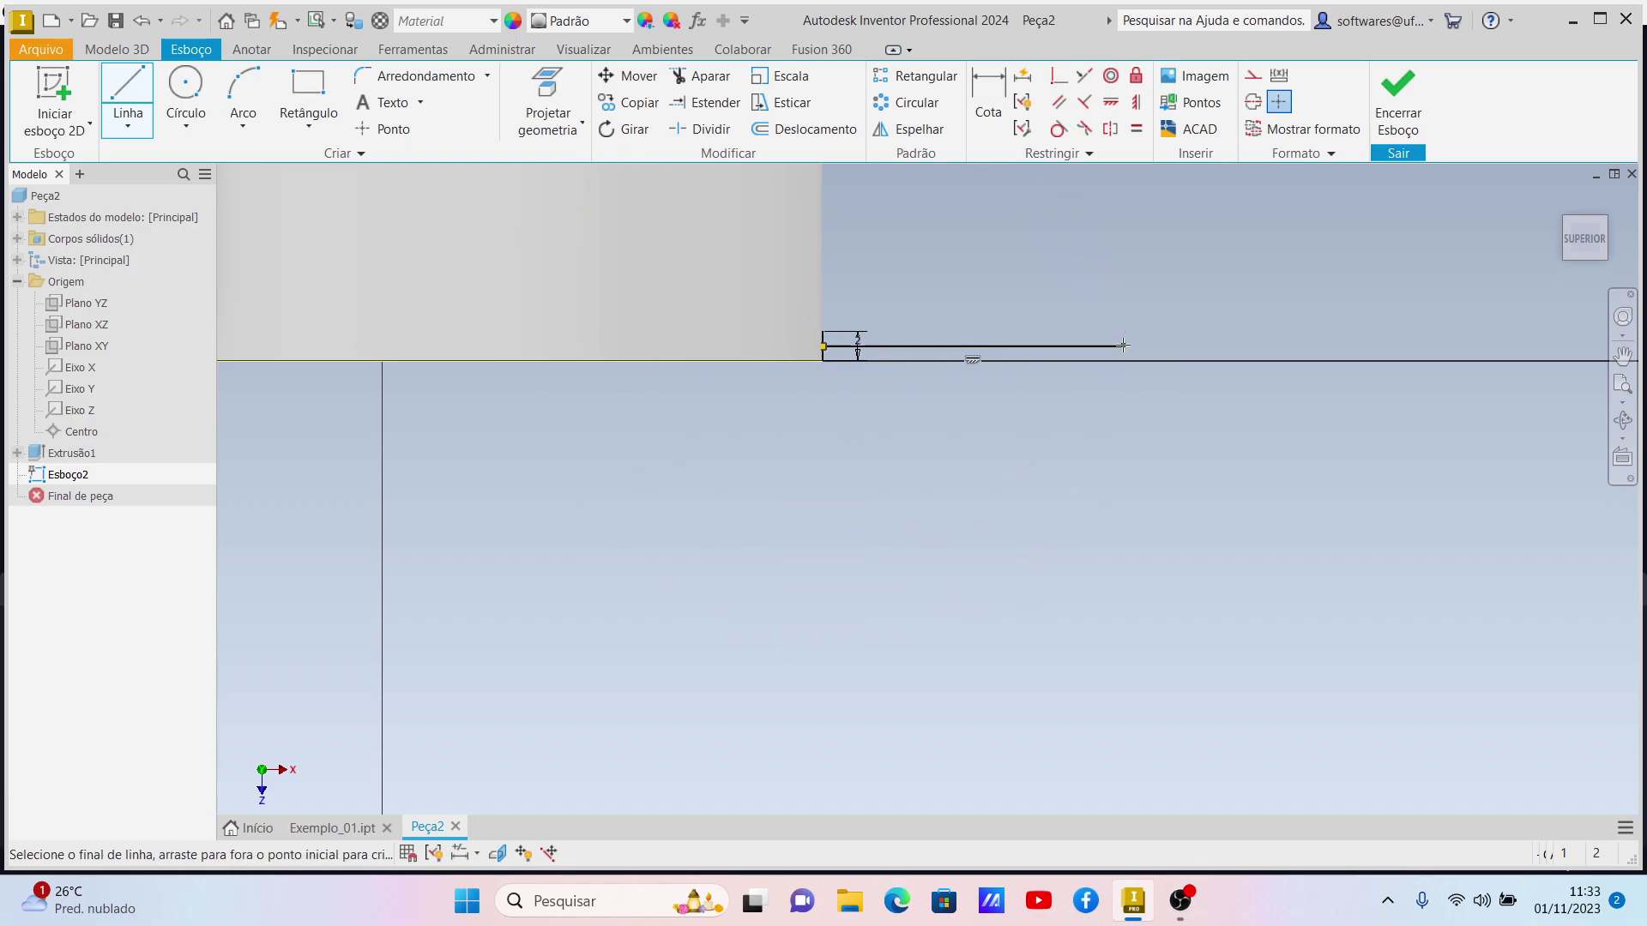
pyautogui.click(988, 95)
pyautogui.click(960, 345)
pyautogui.click(968, 304)
pyautogui.write('100')
pyautogui.press('Return')
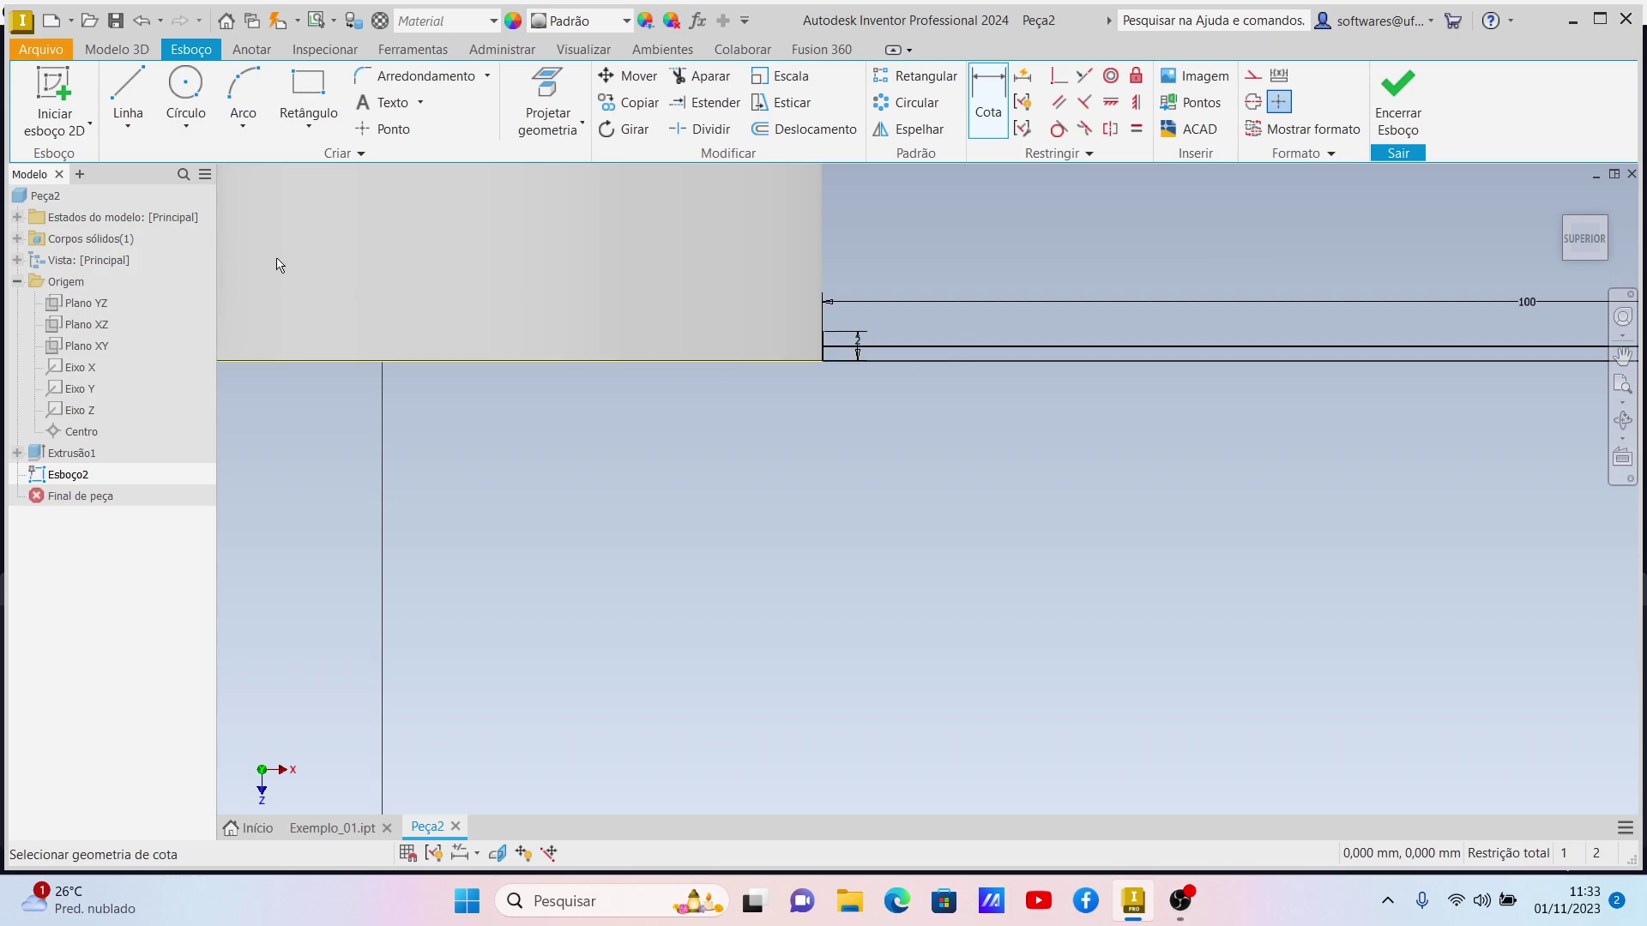
# Step: Draw a sloped line from the lower end of the 2 mm line to the outer end of the 100 mm line
pyautogui.click(120, 98)
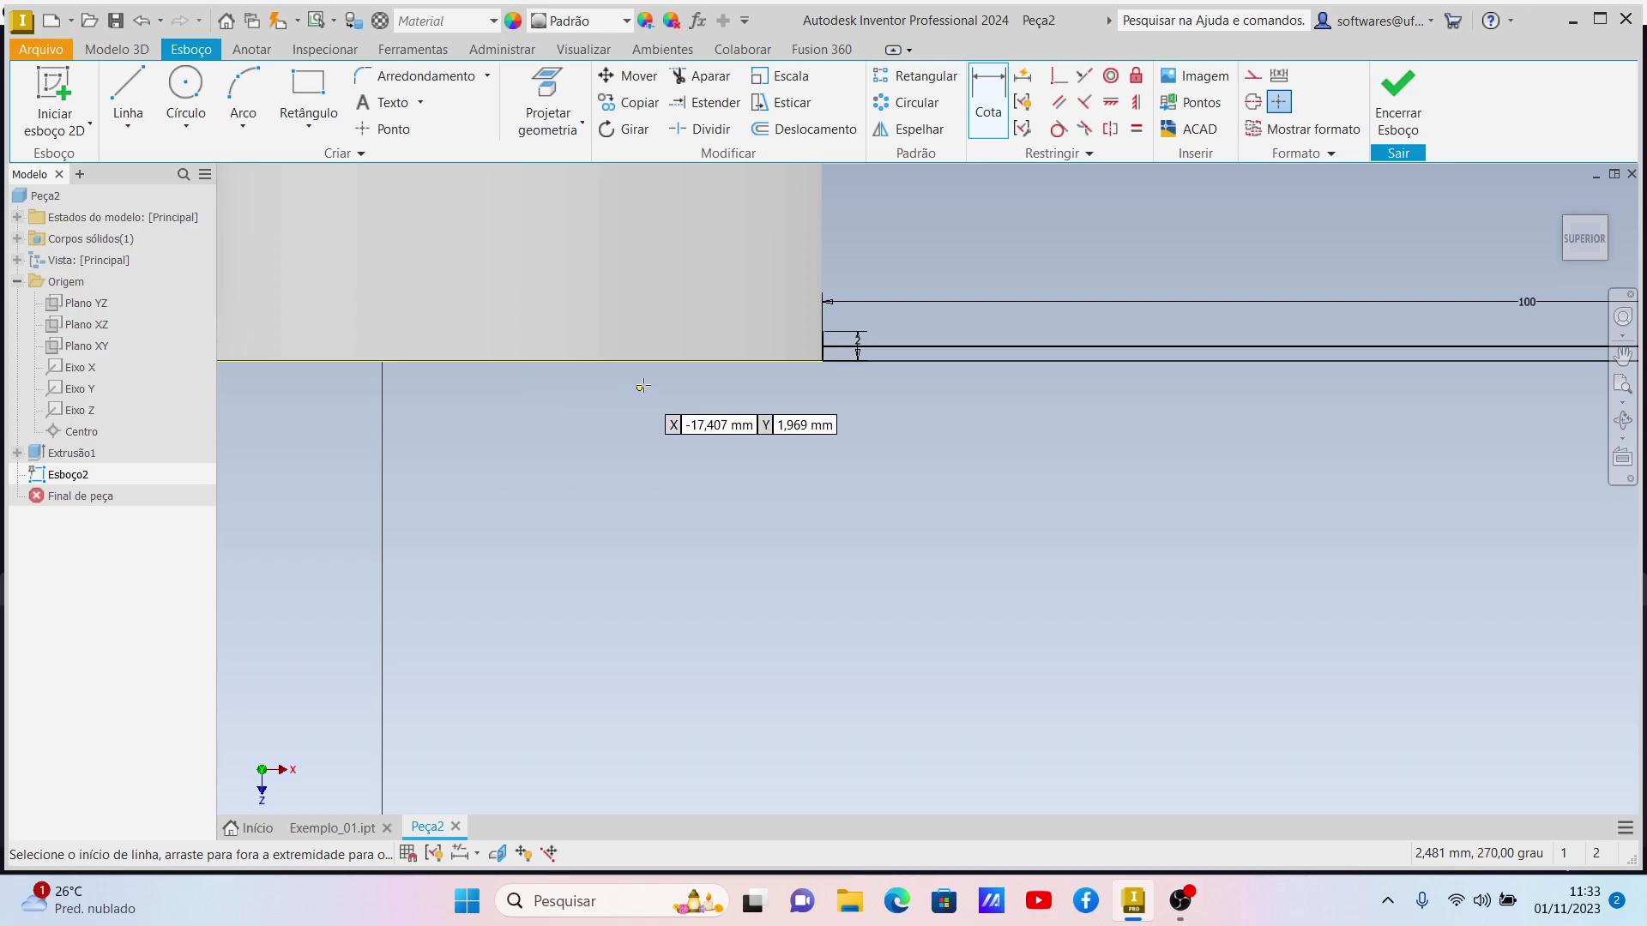
pyautogui.click(823, 361)
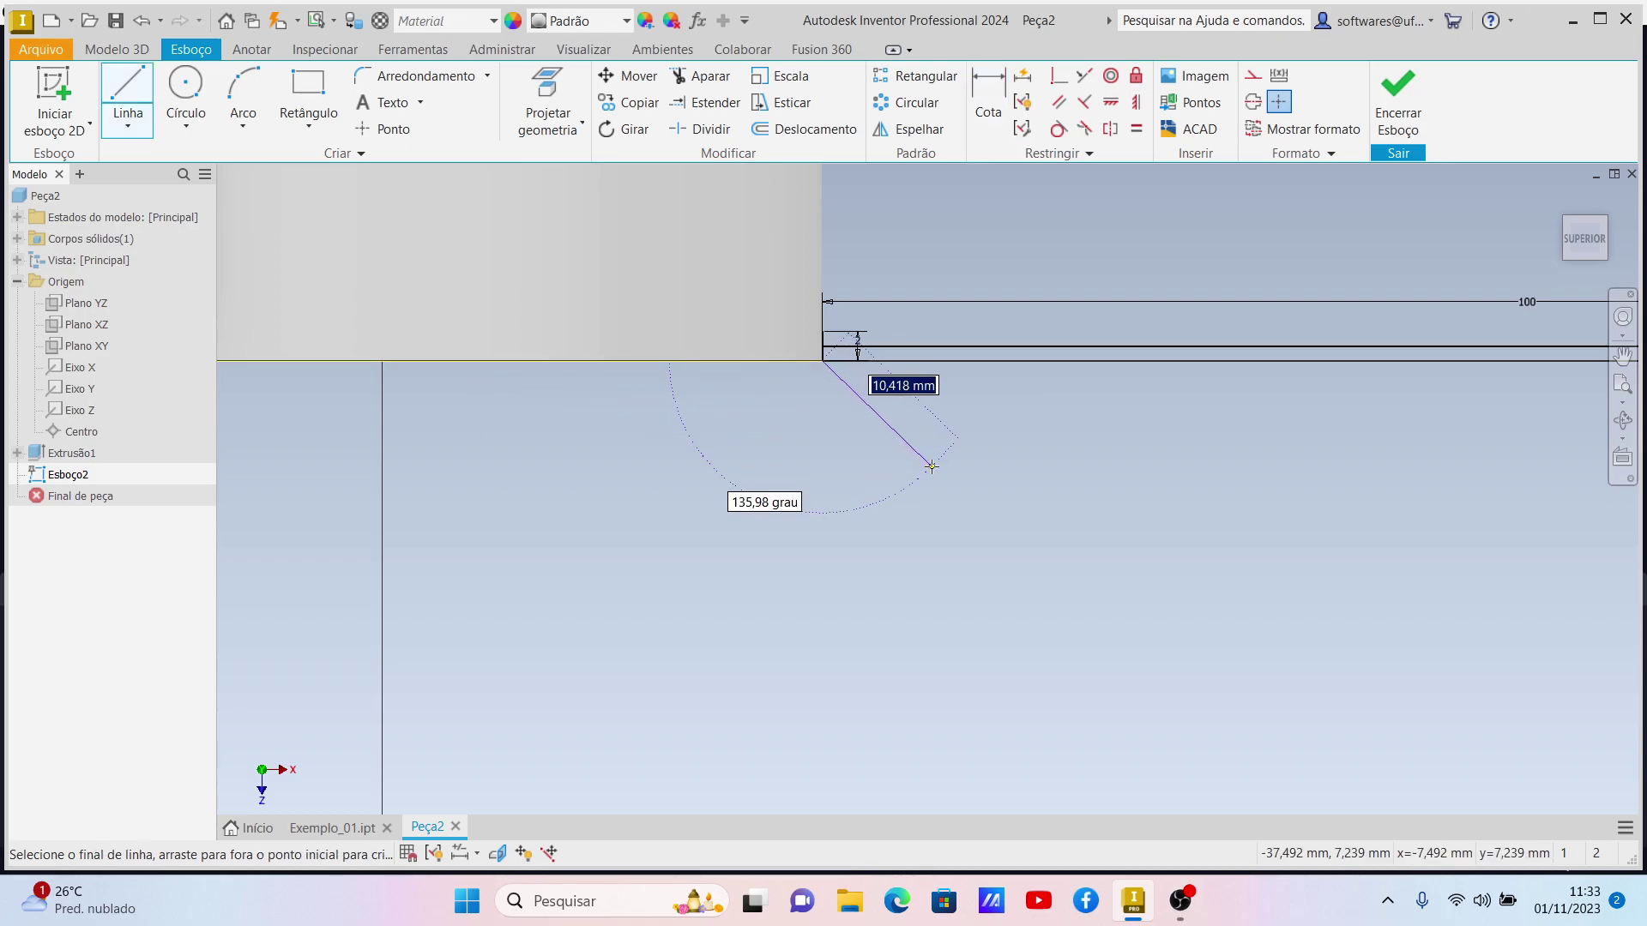
pyautogui.scroll(1, 932, 467)
pyautogui.scroll(-4, 942, 463)
pyautogui.scroll(3, 1488, 515)
pyautogui.scroll(-3, 1499, 434)
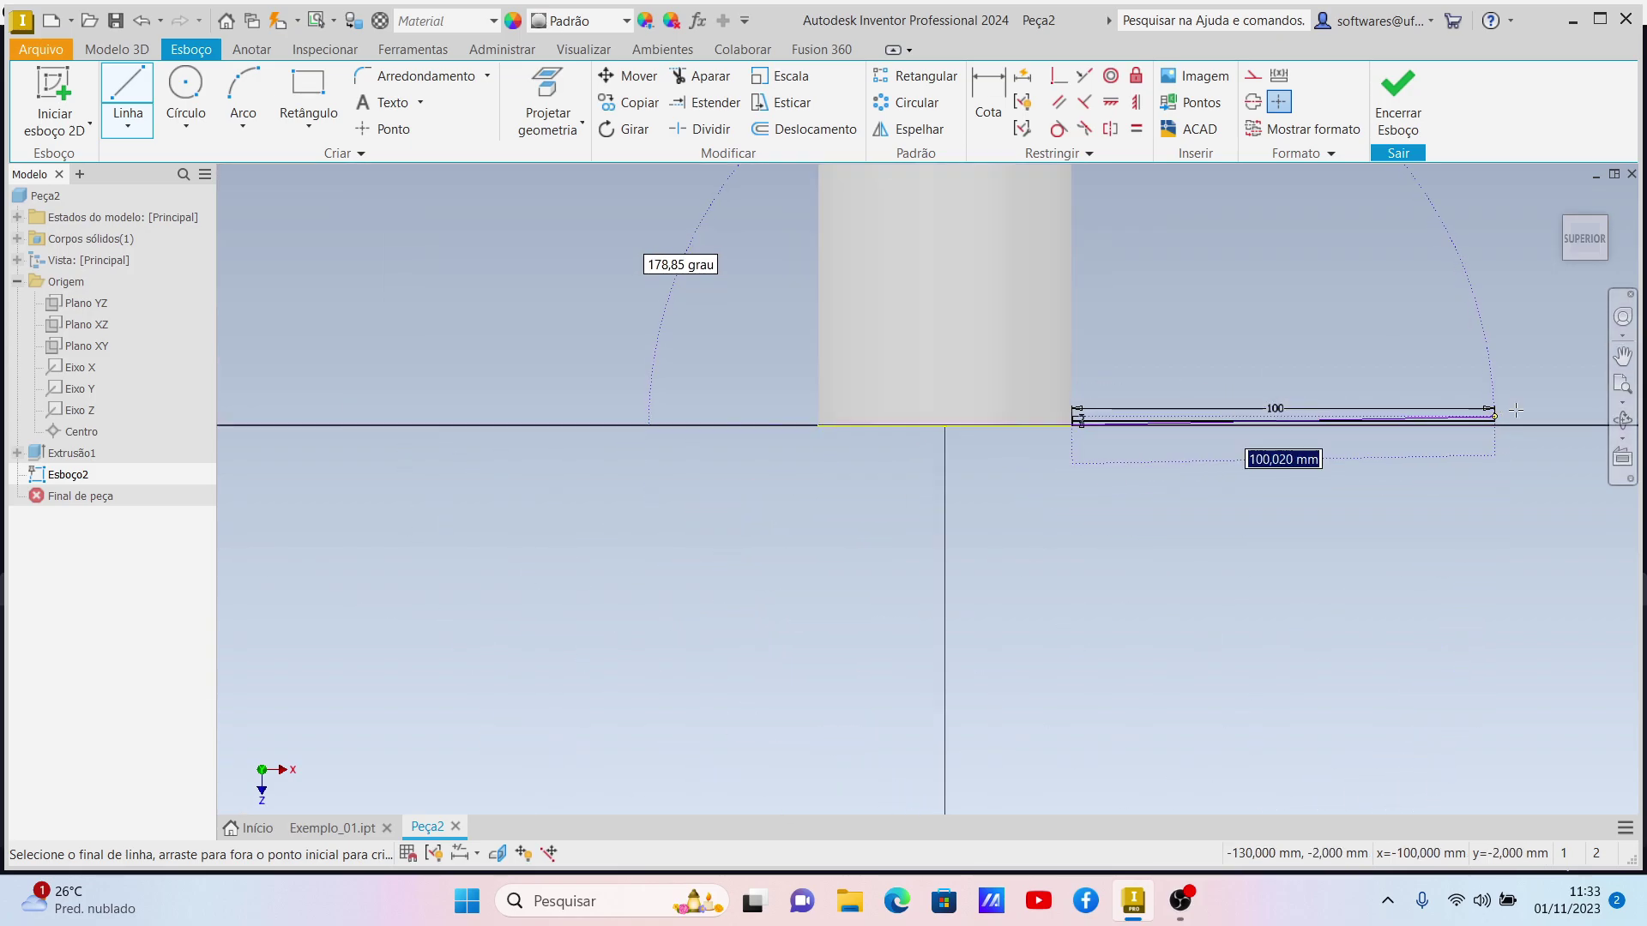
pyautogui.scroll(4, 1458, 421)
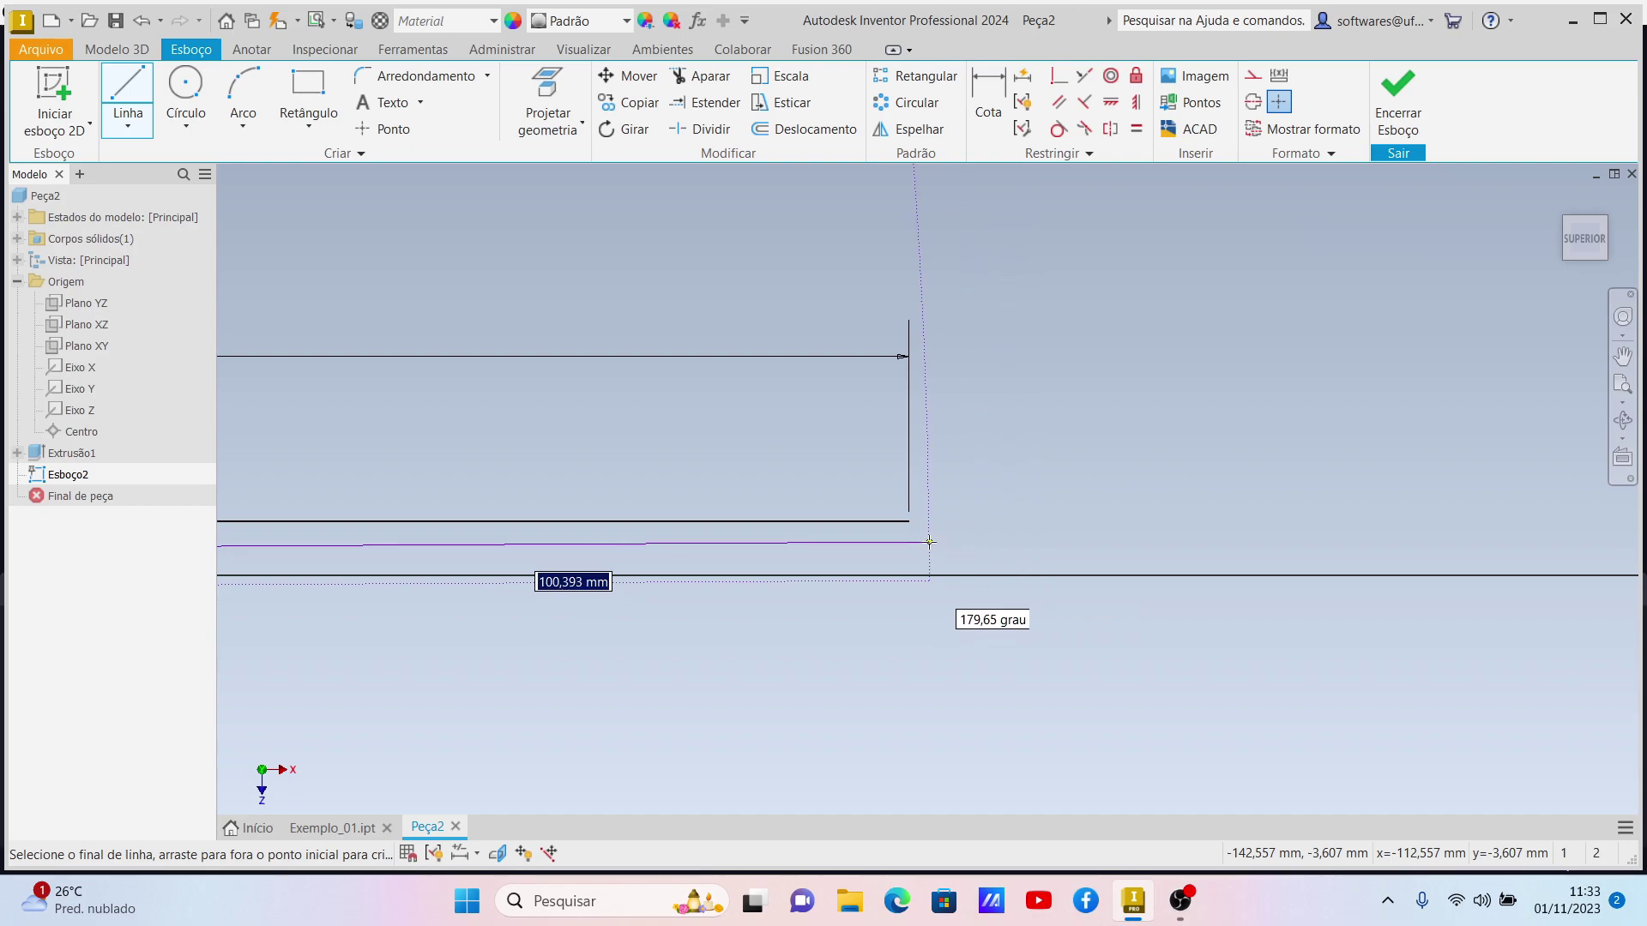
pyautogui.click(910, 521)
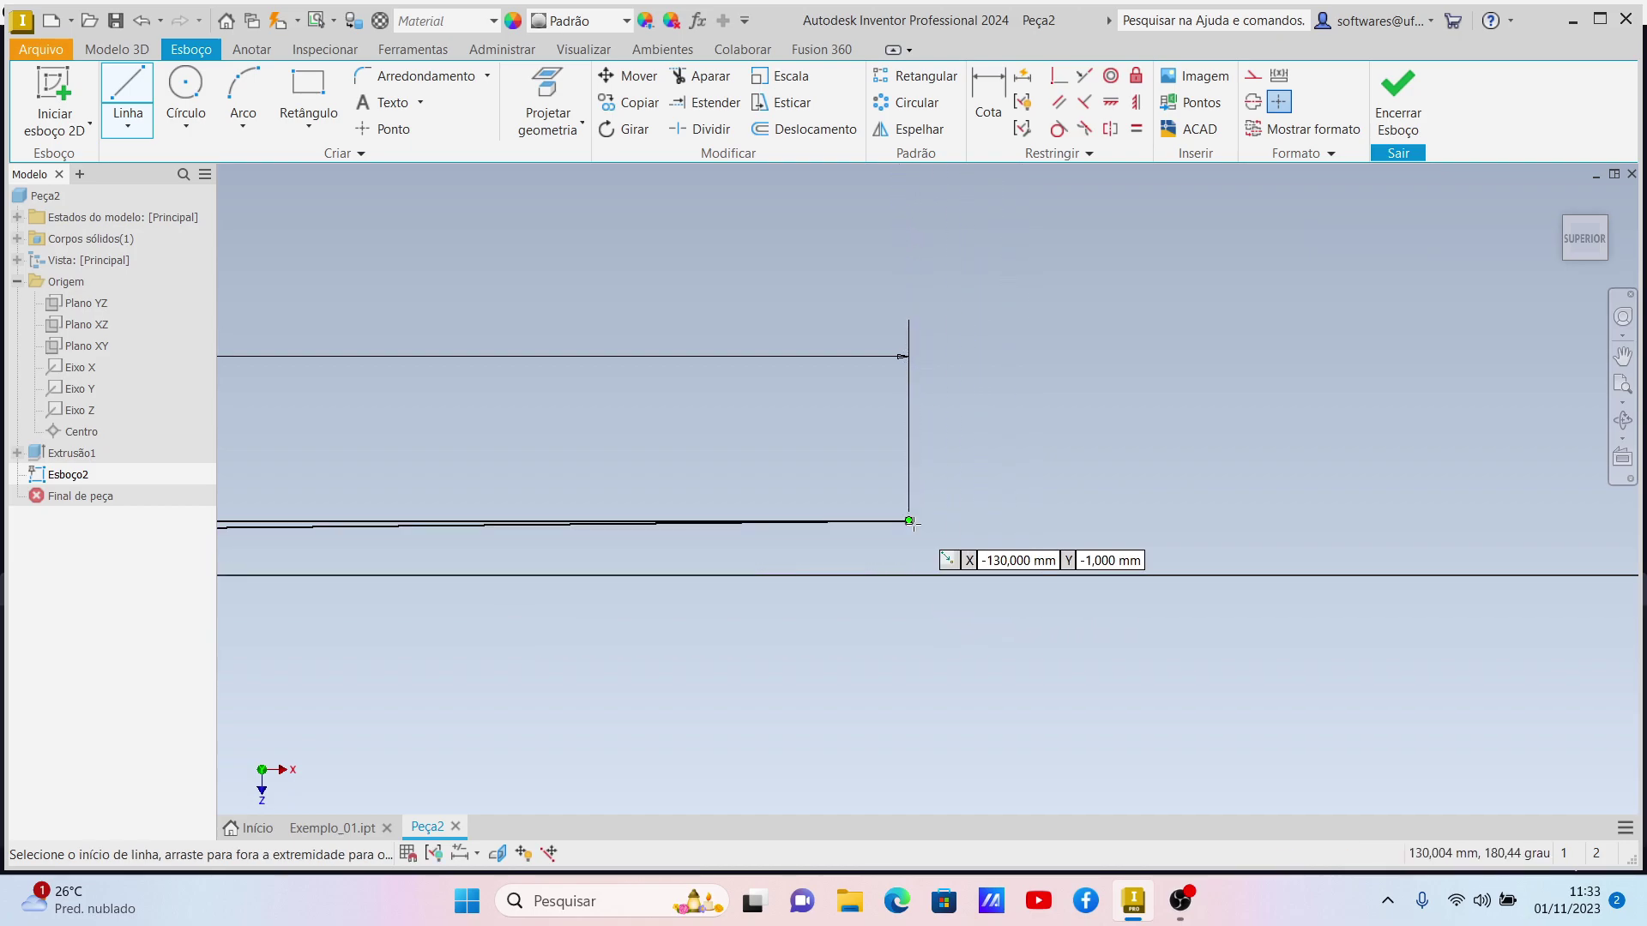
pyautogui.press('Escape')
# Step: Mirror the sloped line about the horizontal 100 mm line to form the blade's tapered profile
pyautogui.scroll(-3, 527, 573)
pyautogui.scroll(3, 337, 528)
pyautogui.scroll(-3, 379, 486)
pyautogui.scroll(4, 321, 509)
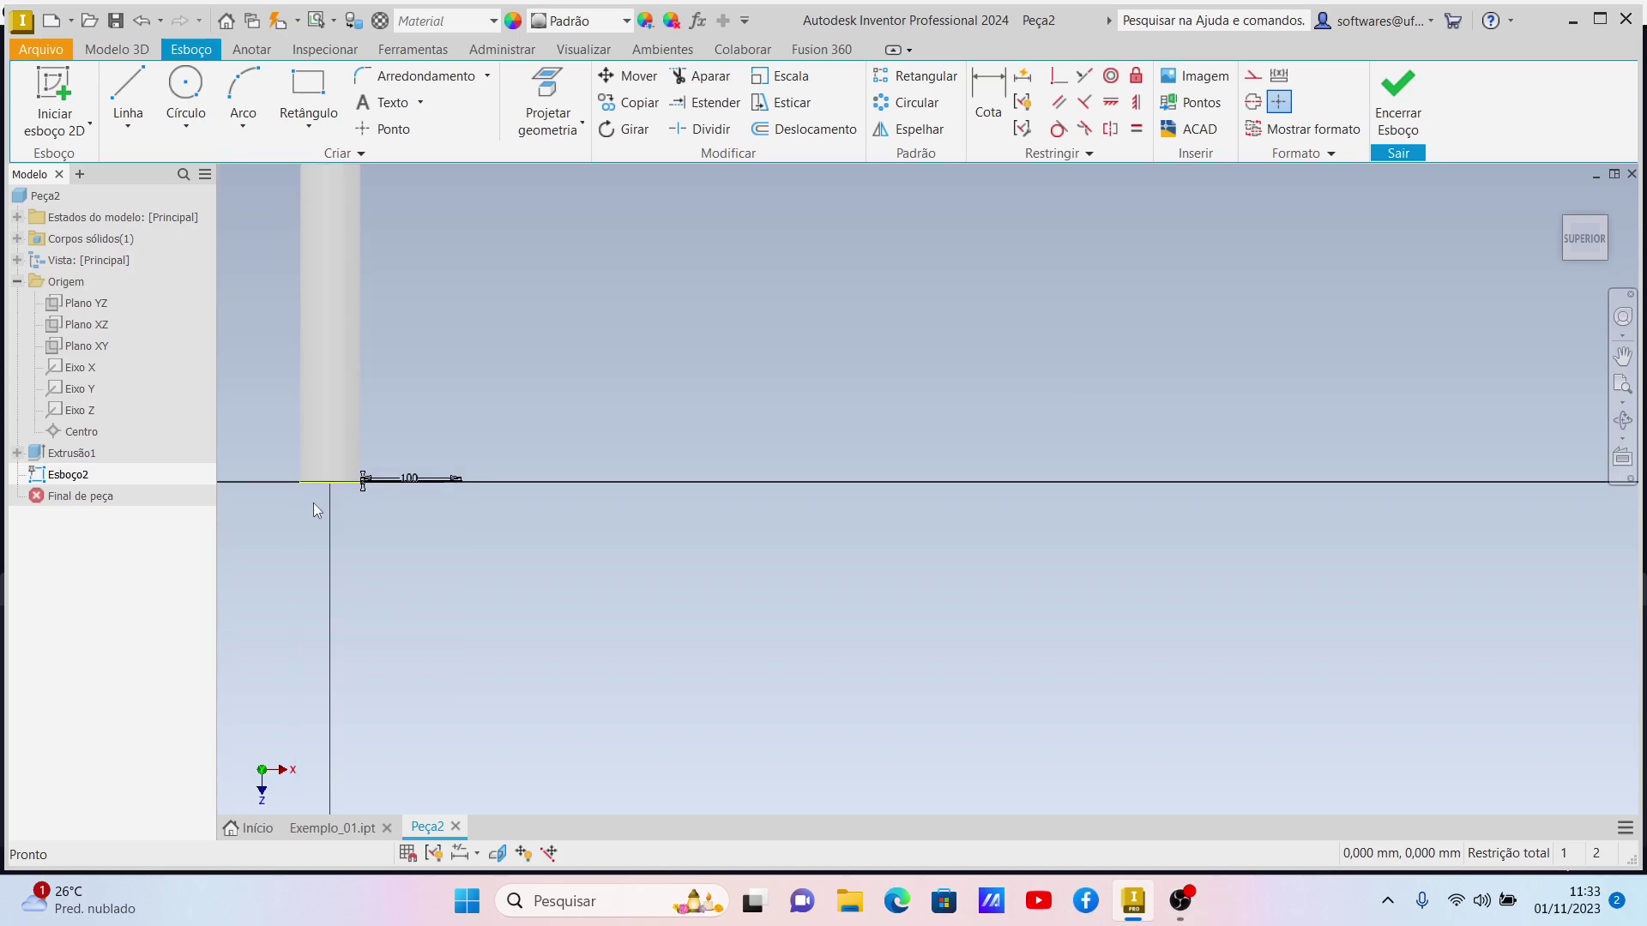
pyautogui.scroll(5, 321, 508)
pyautogui.scroll(-4, 929, 385)
pyautogui.scroll(2, 1057, 271)
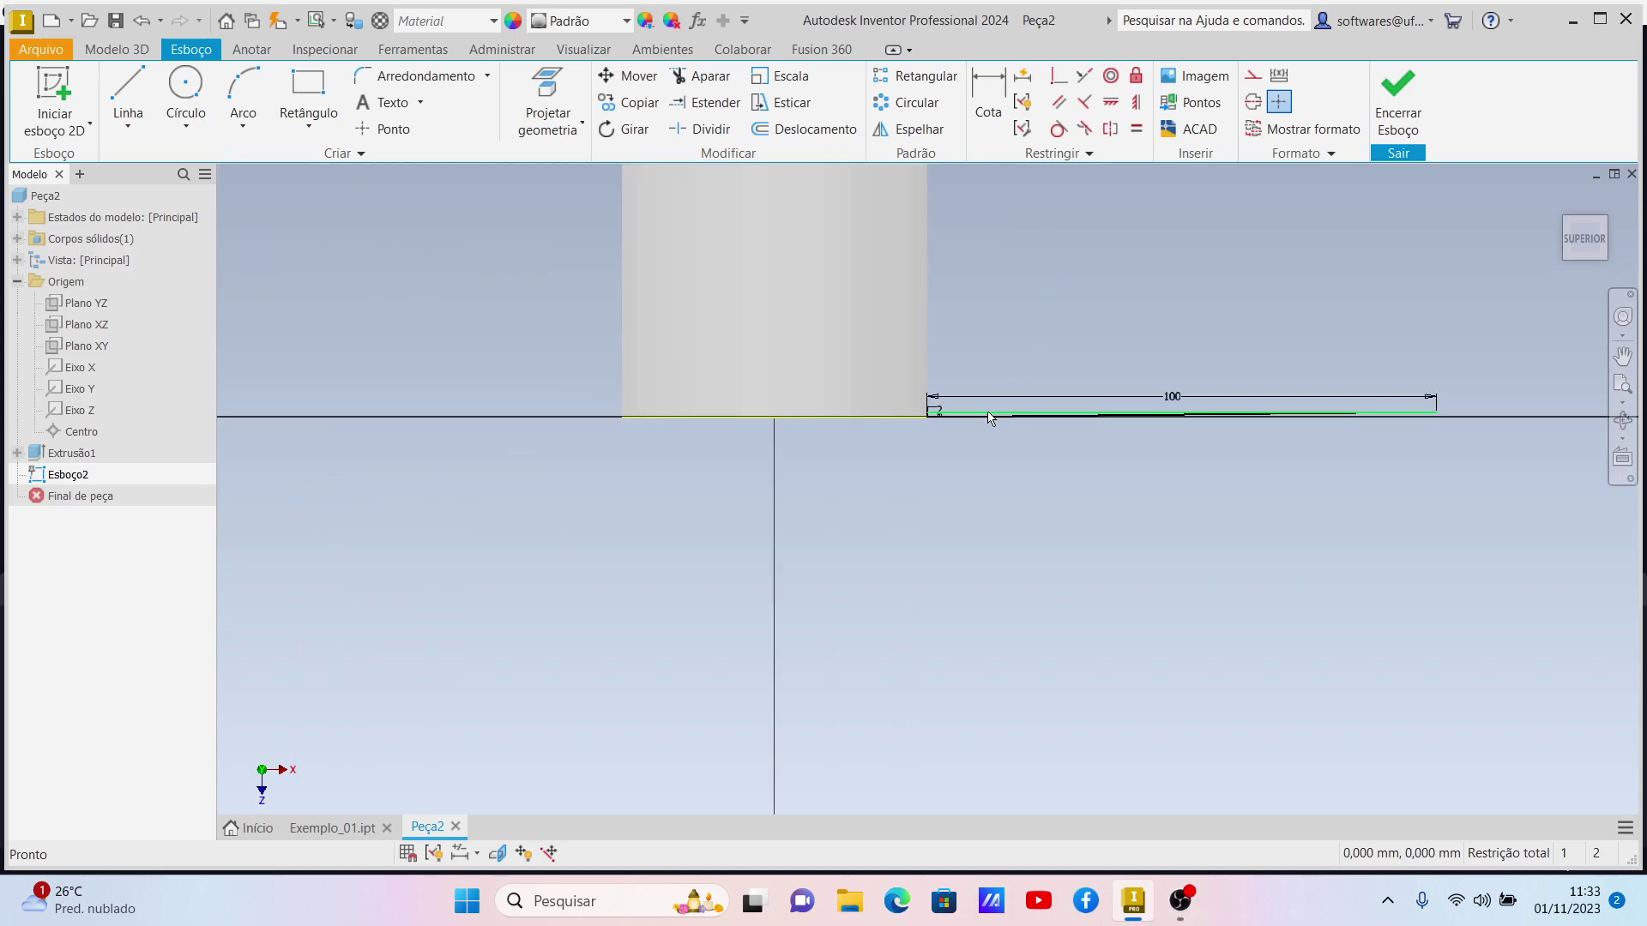
pyautogui.scroll(3, 990, 419)
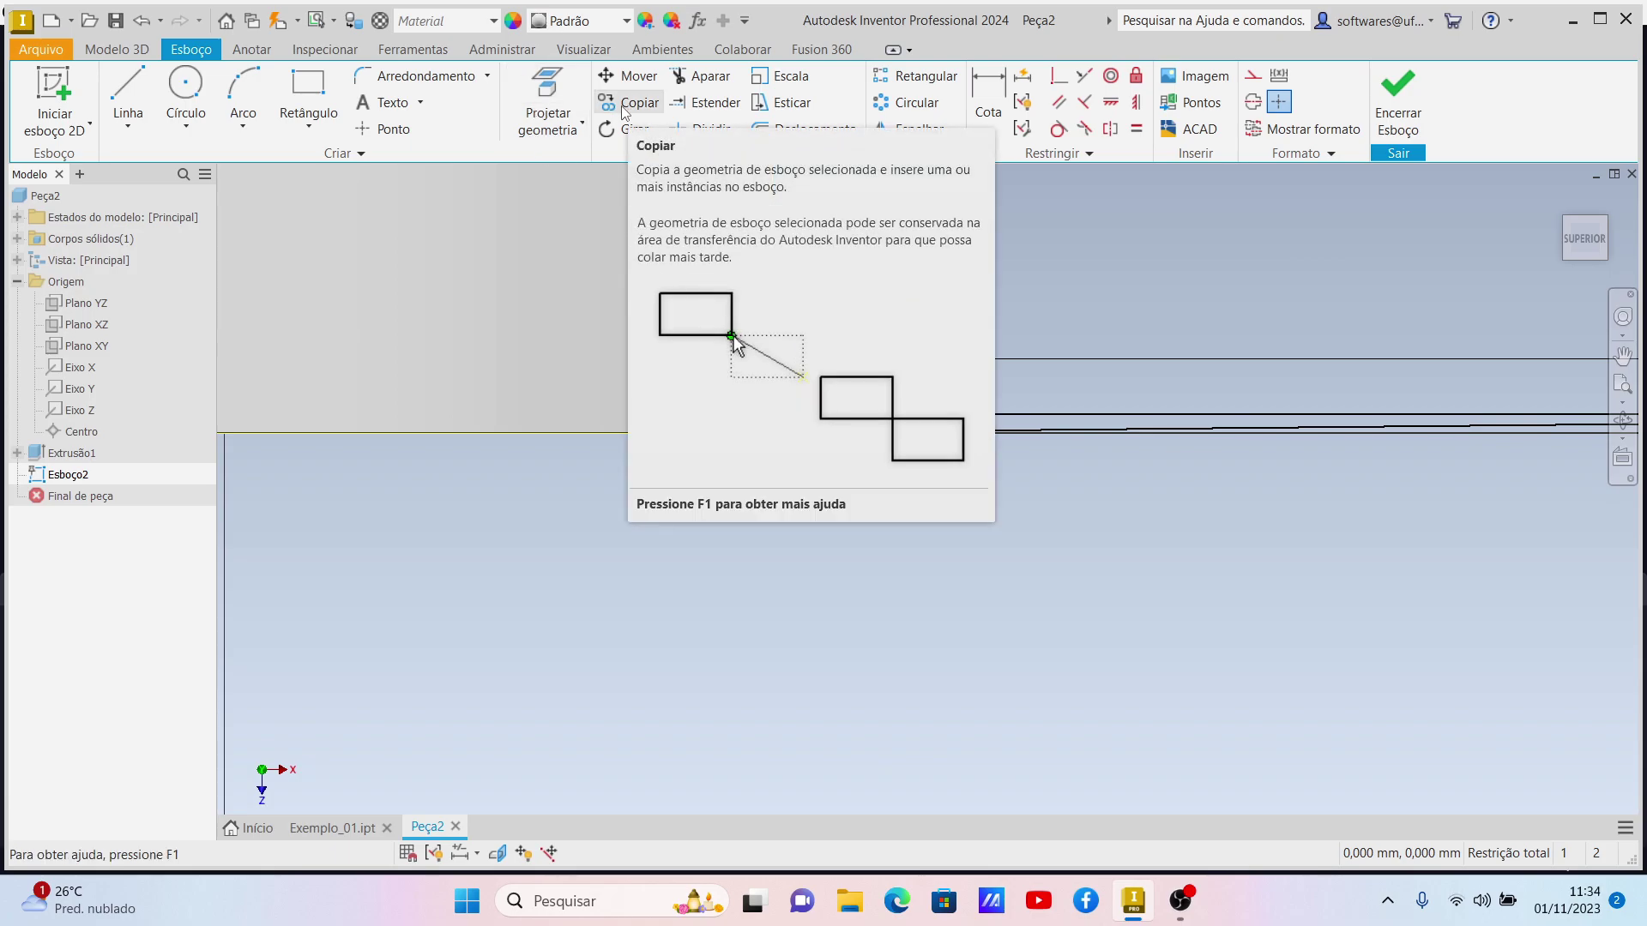
pyautogui.click(911, 129)
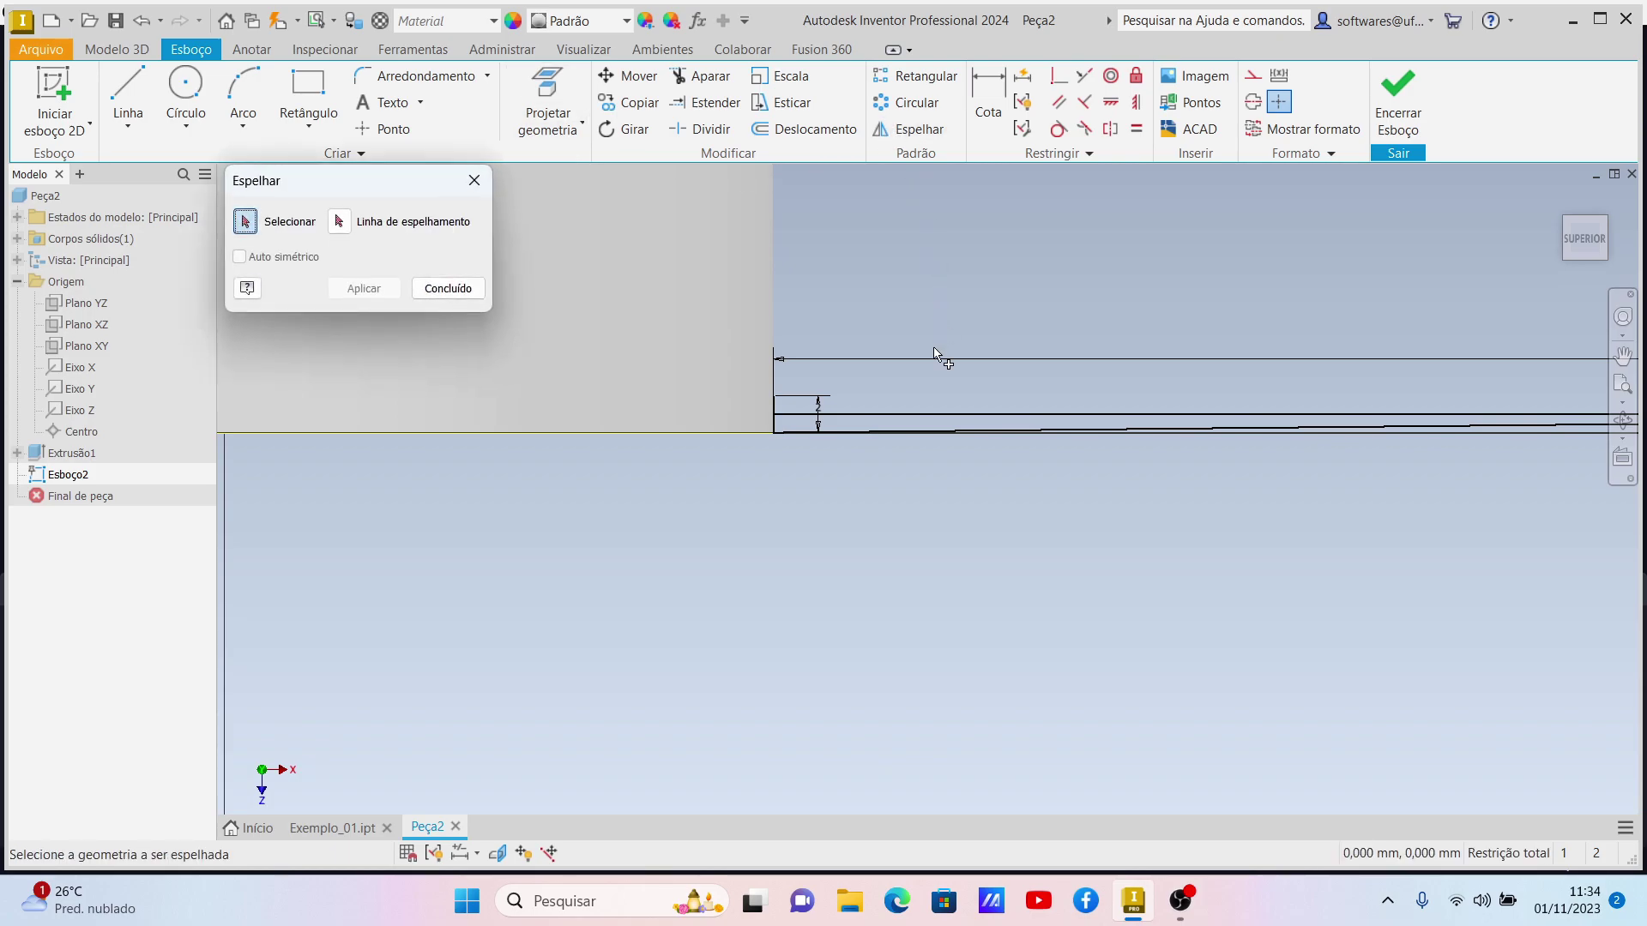
pyautogui.click(902, 430)
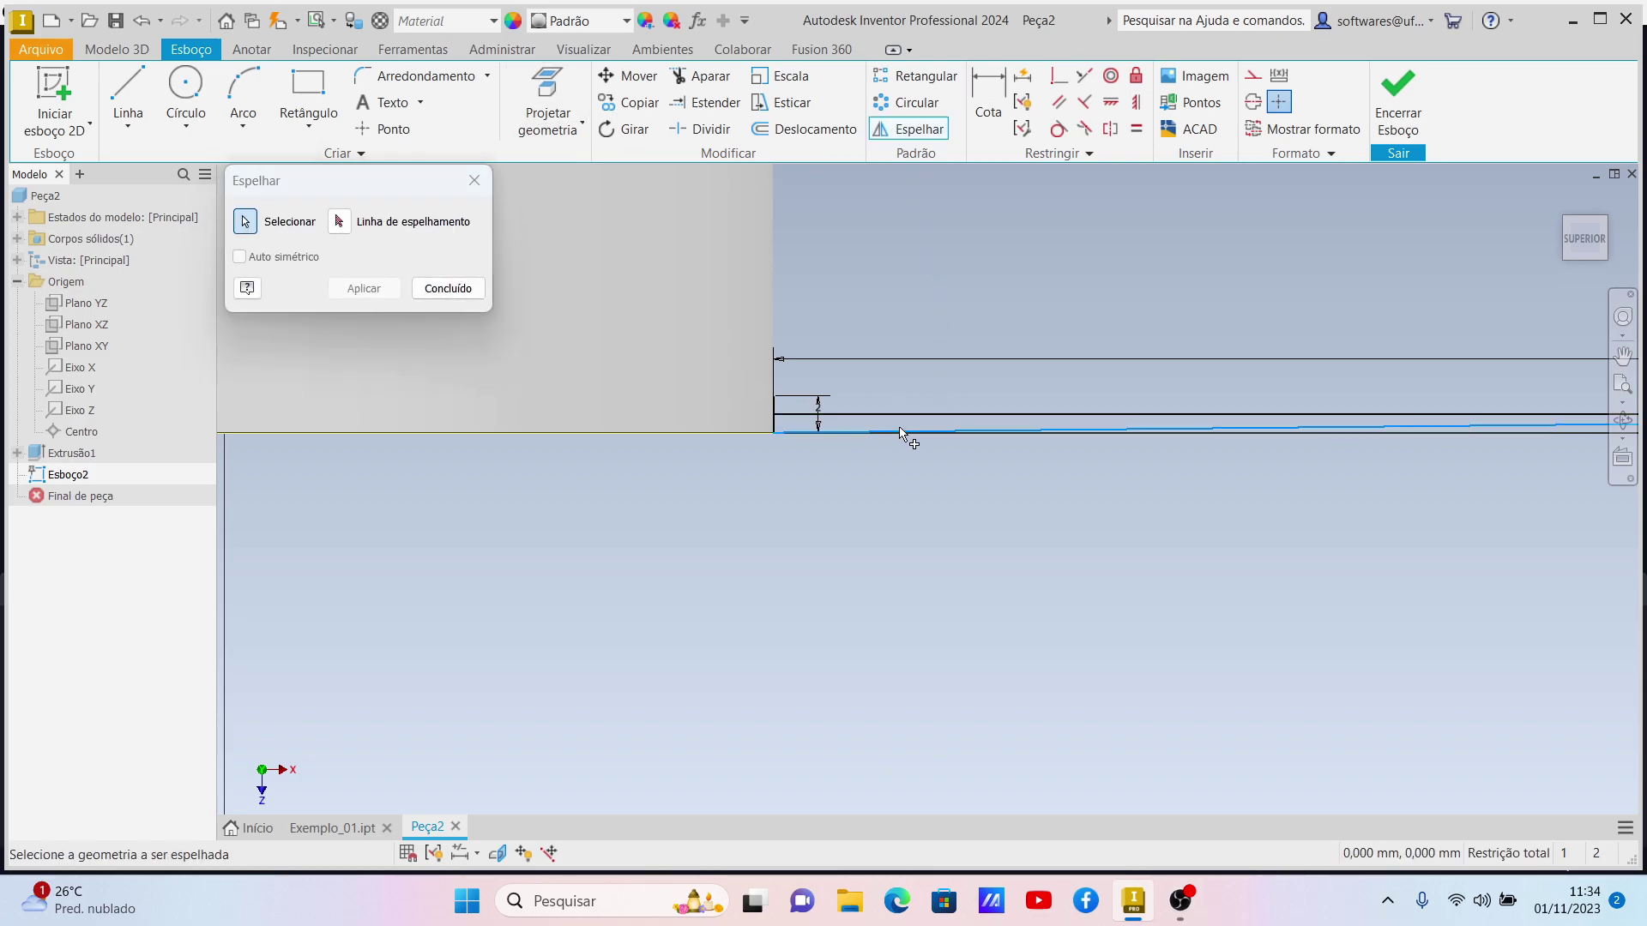
pyautogui.click(343, 225)
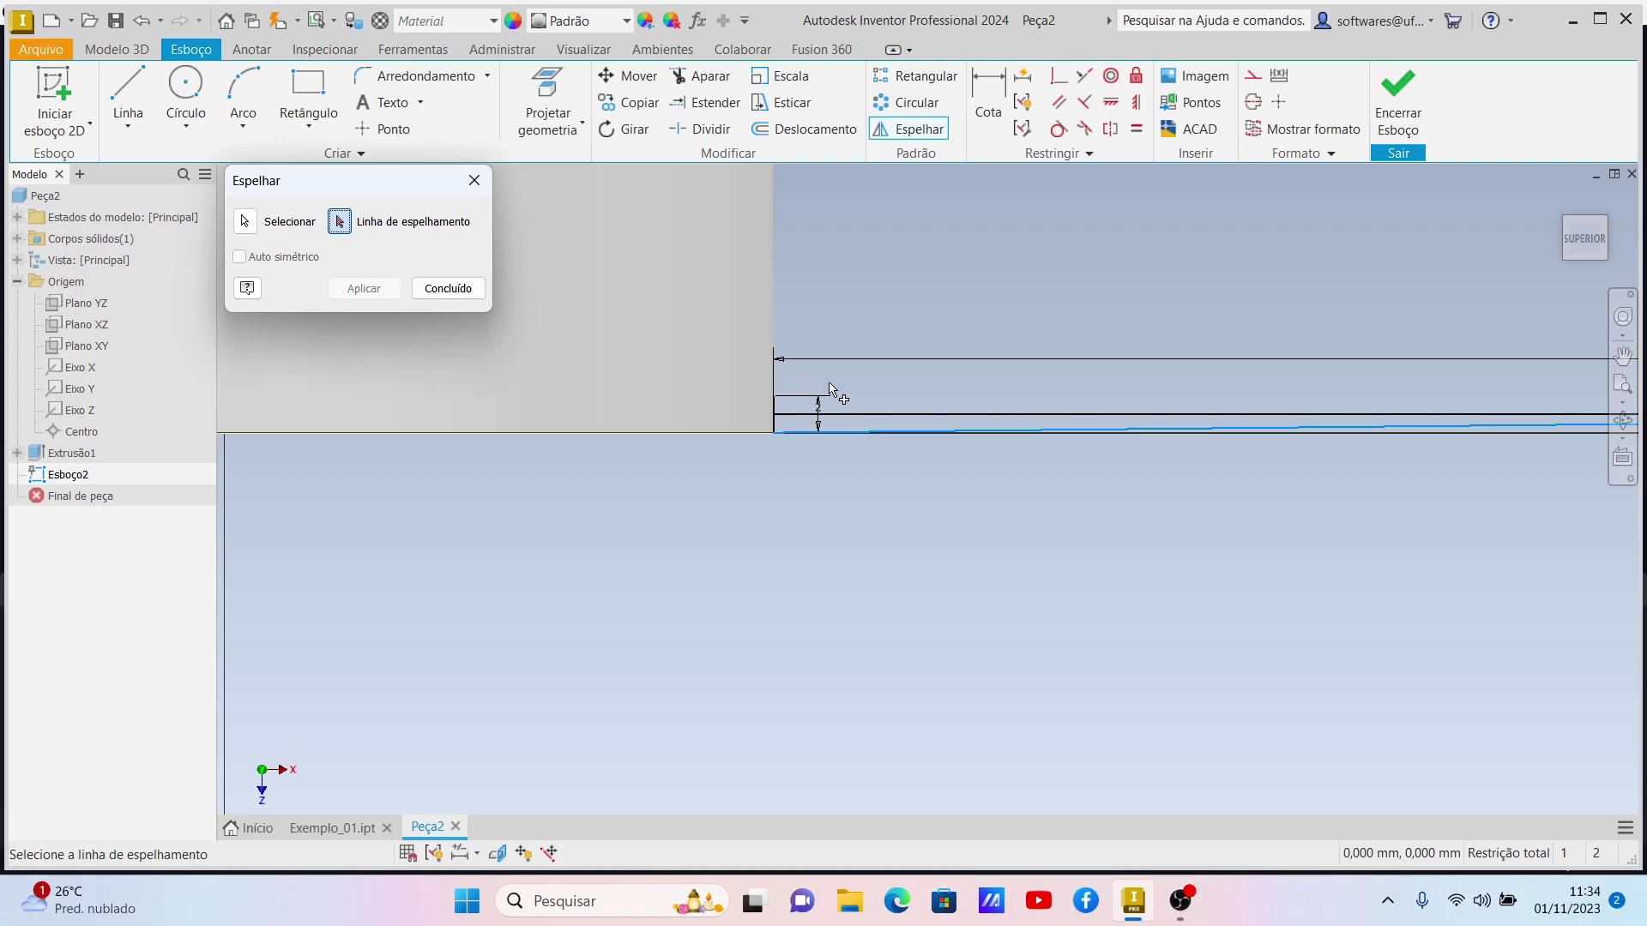
pyautogui.click(884, 416)
pyautogui.click(367, 288)
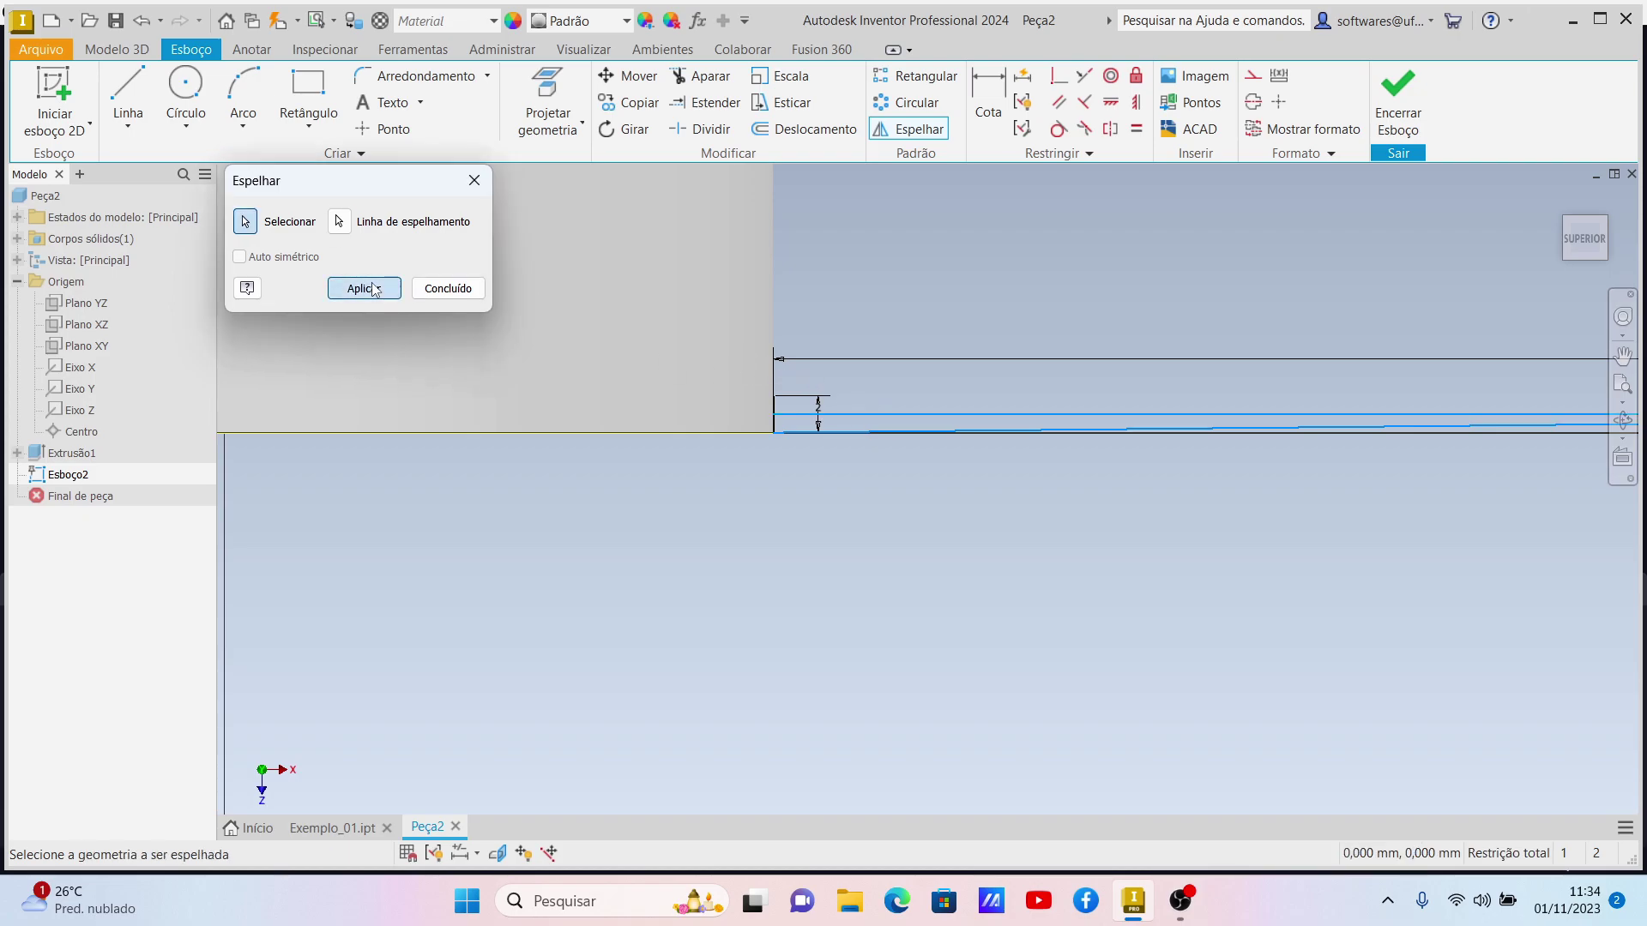
pyautogui.click(448, 288)
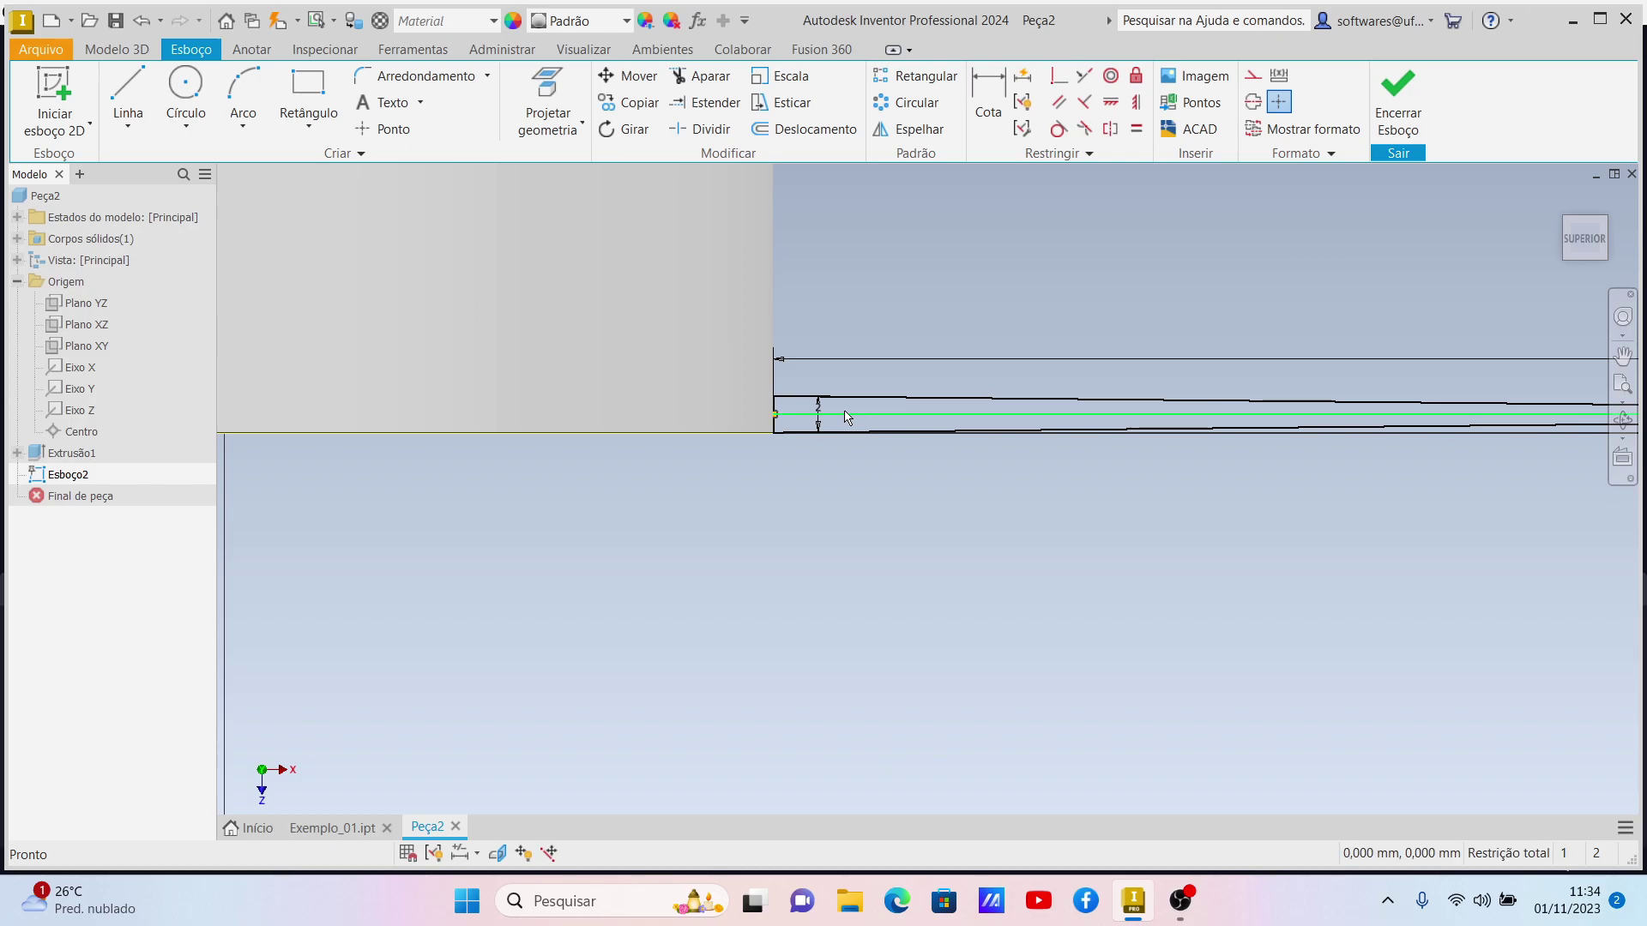
# Step: Delete the horizontal 100 mm line running through the middle of the tapered blade profile
pyautogui.press('Delete')
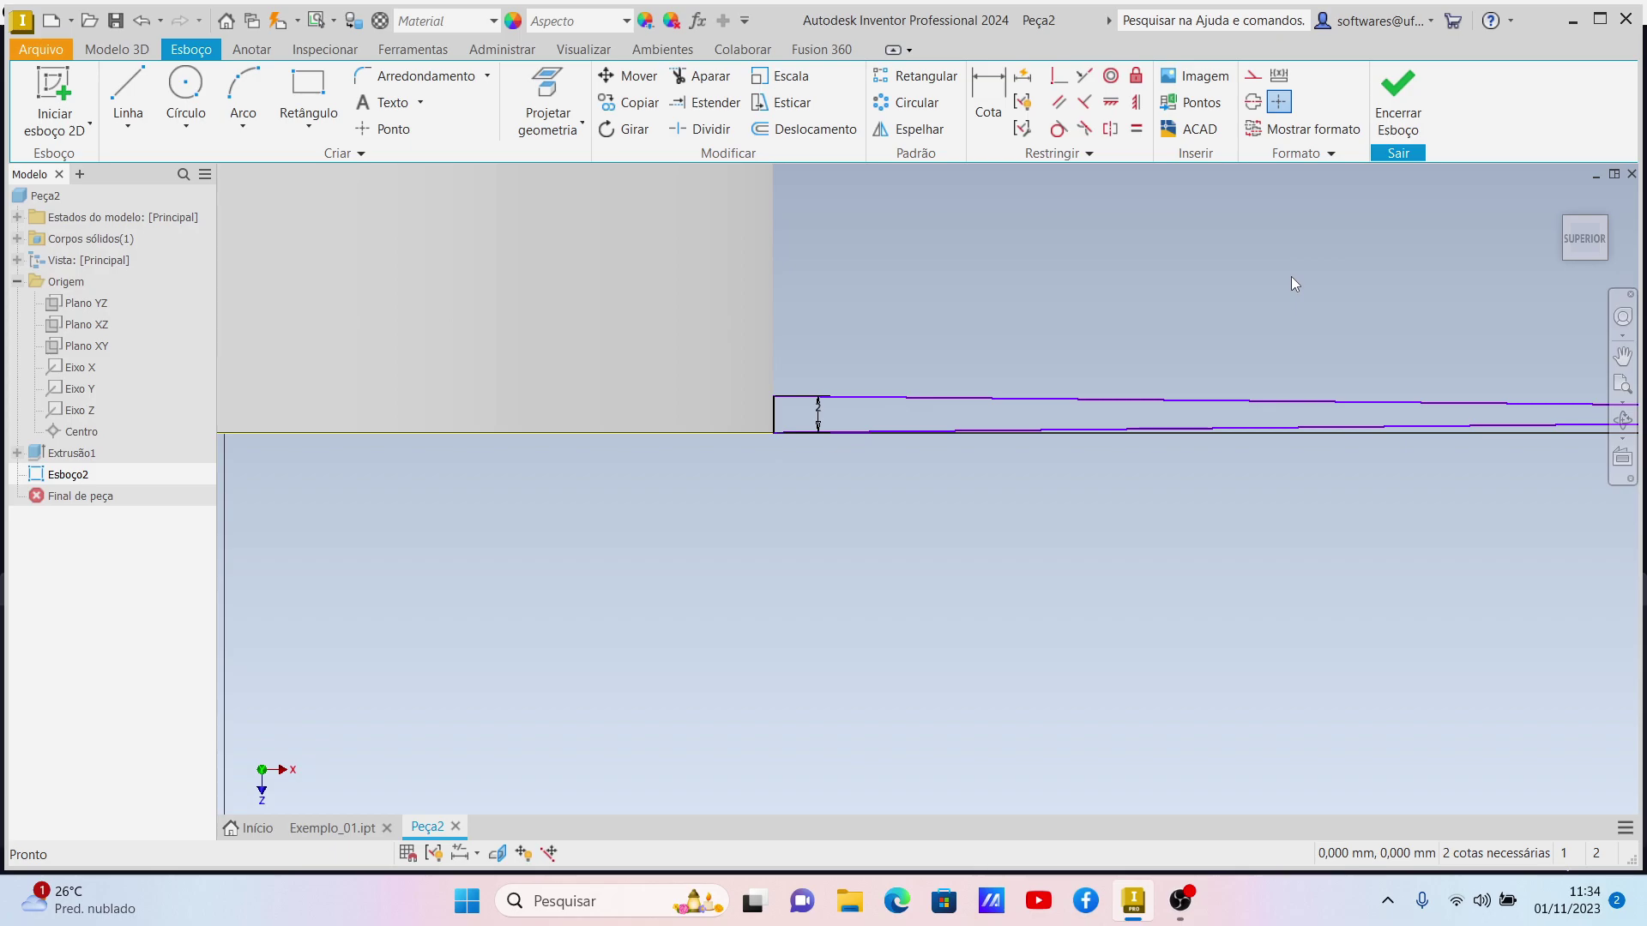
pyautogui.scroll(-3, 1290, 277)
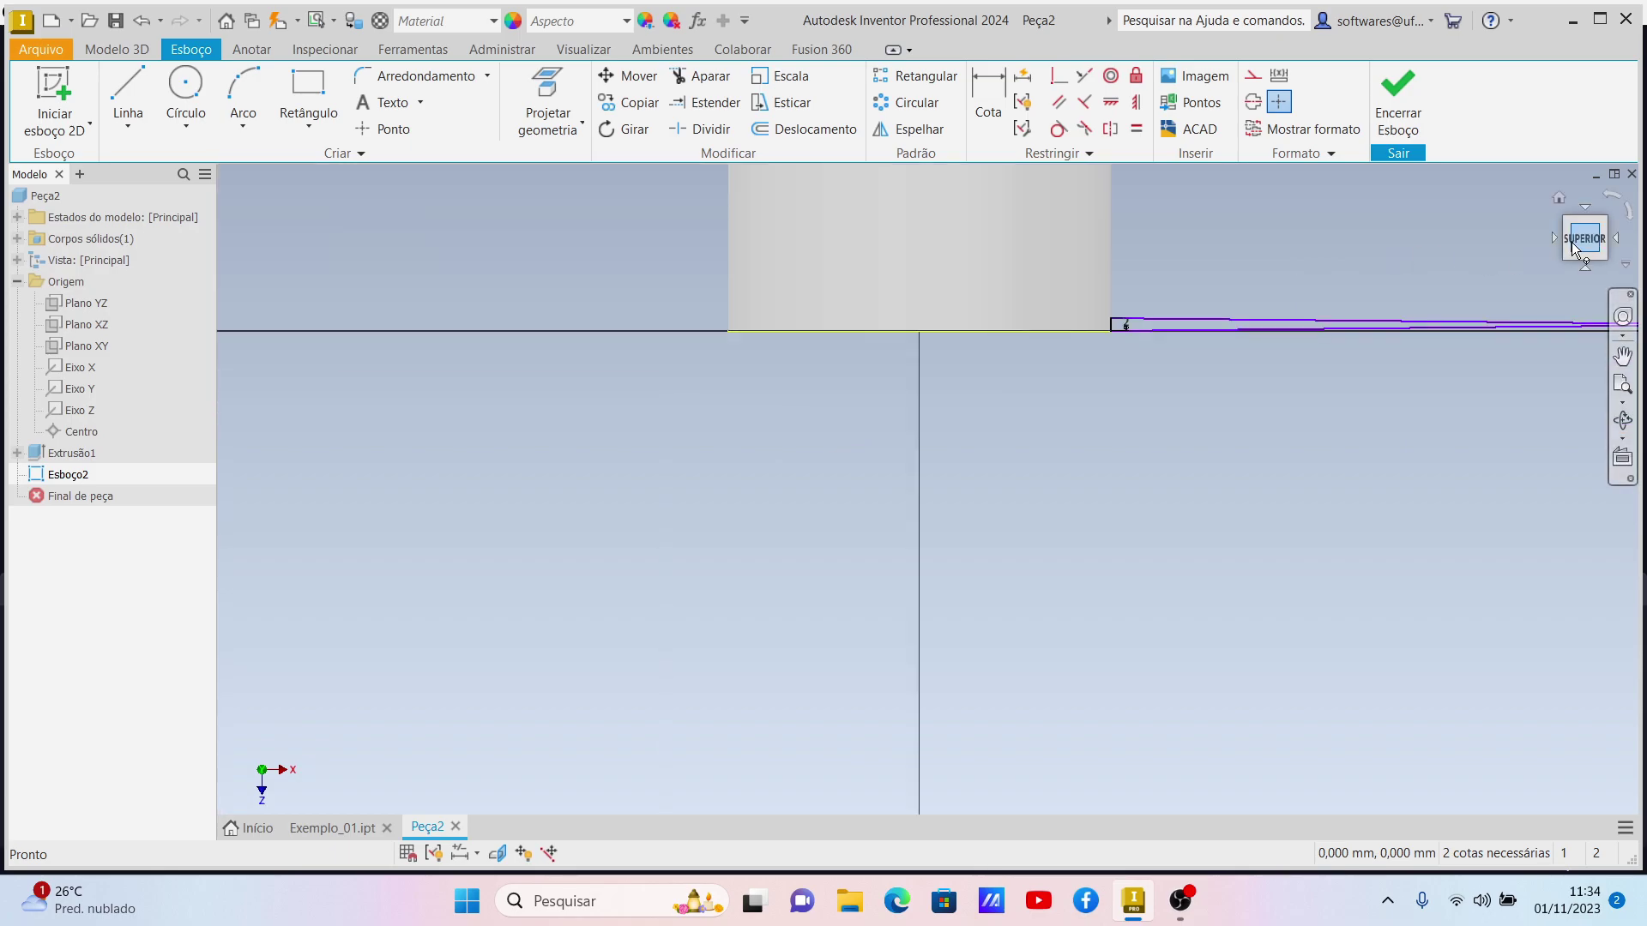
pyautogui.click(1571, 242)
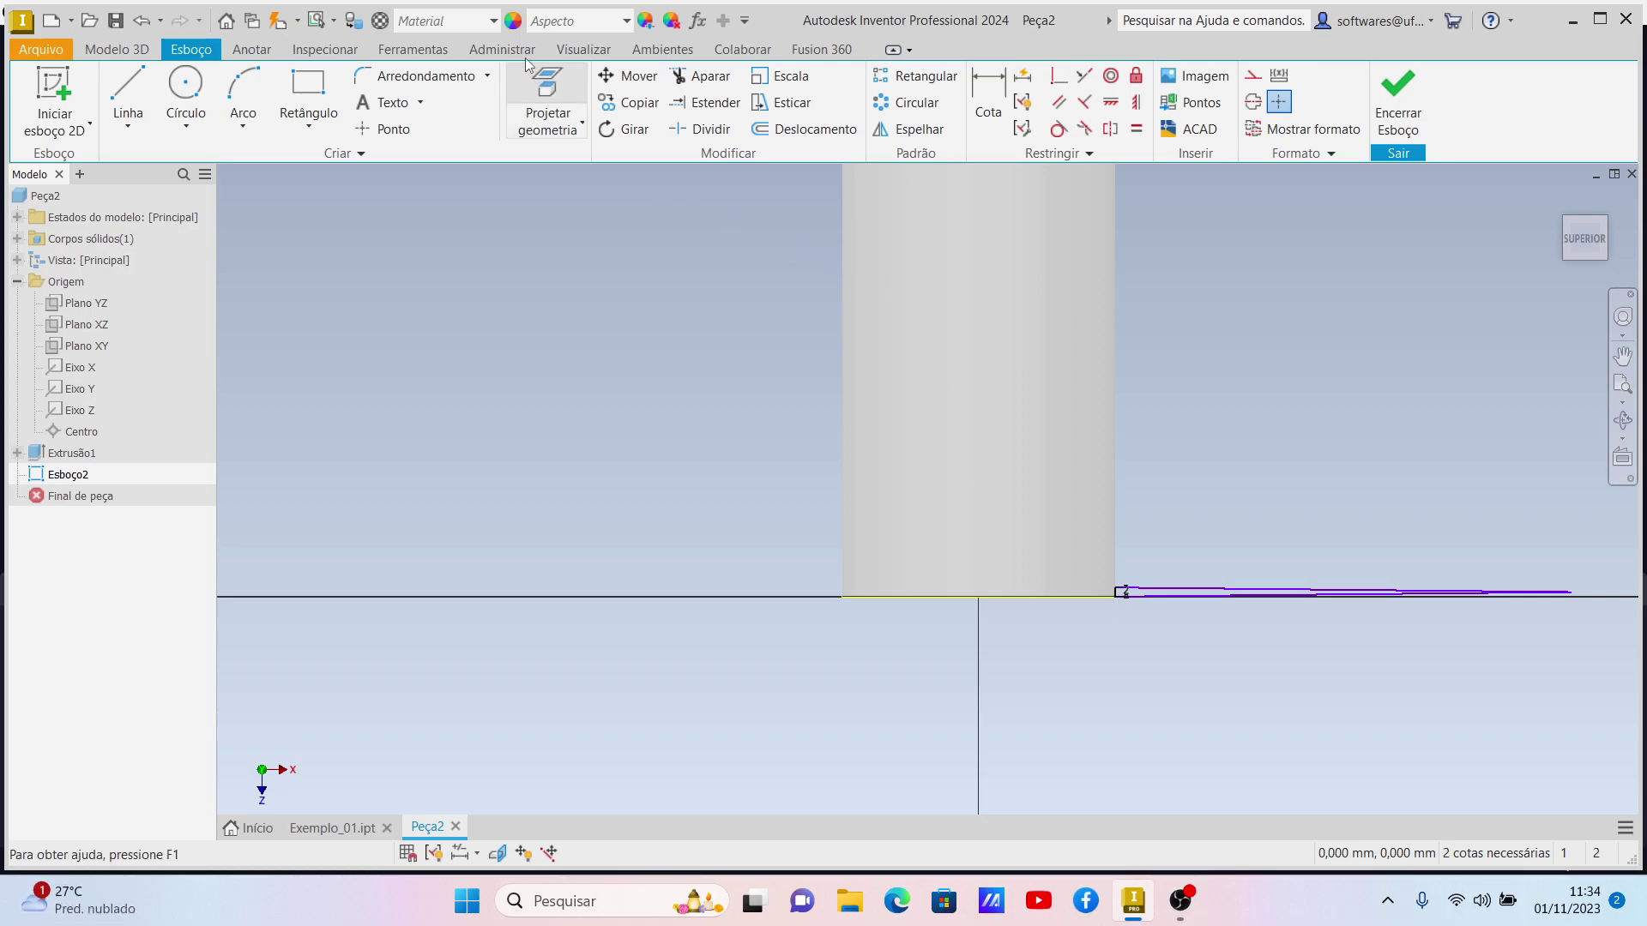
# Step: Set the model's visual style to wireframe (Estrutura de arame)
pyautogui.click(573, 50)
pyautogui.click(502, 108)
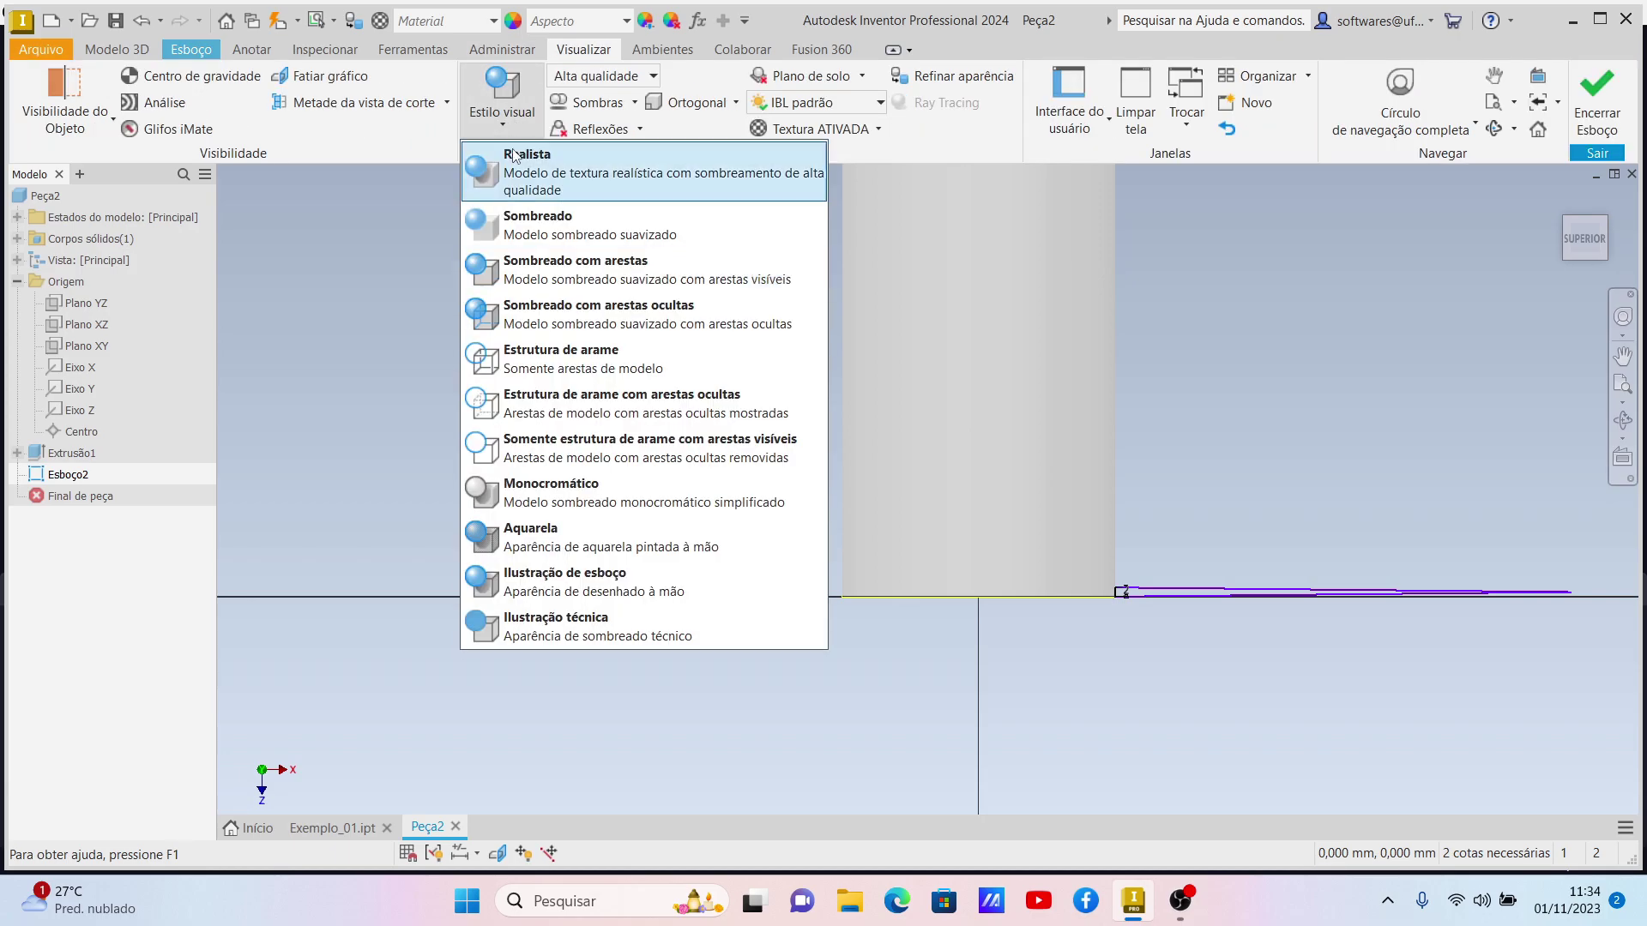
pyautogui.click(562, 357)
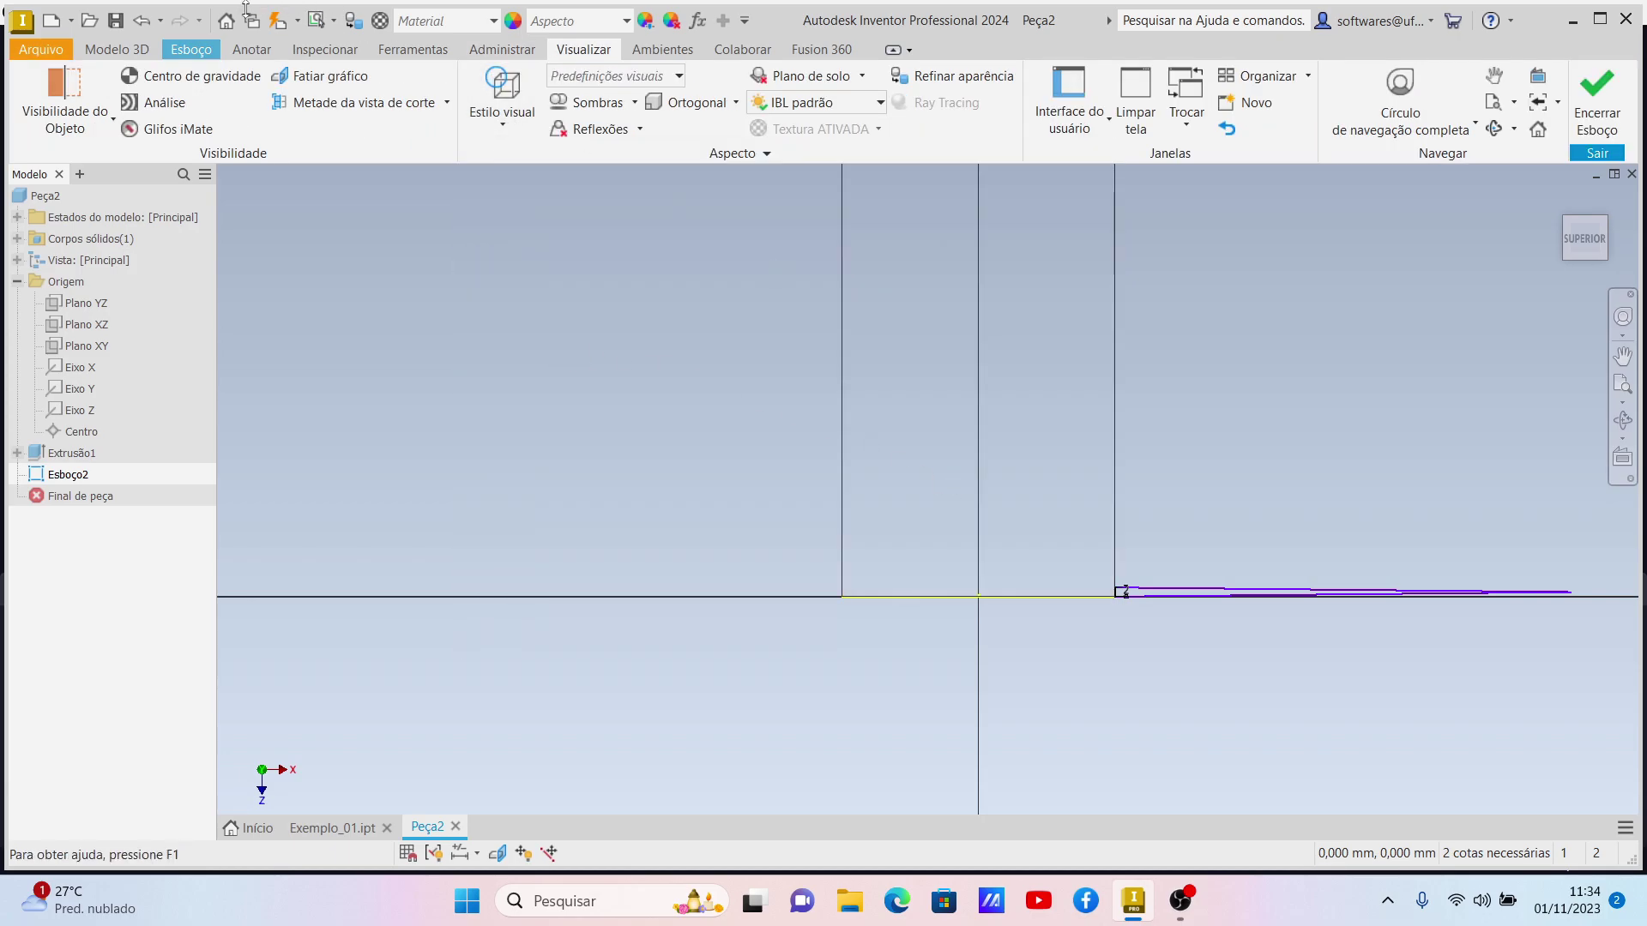
# Step: Draw a vertical line about 76.6 mm long from the origin along the shaft's centre, and finish the sketch
pyautogui.click(117, 54)
pyautogui.click(191, 49)
pyautogui.click(128, 94)
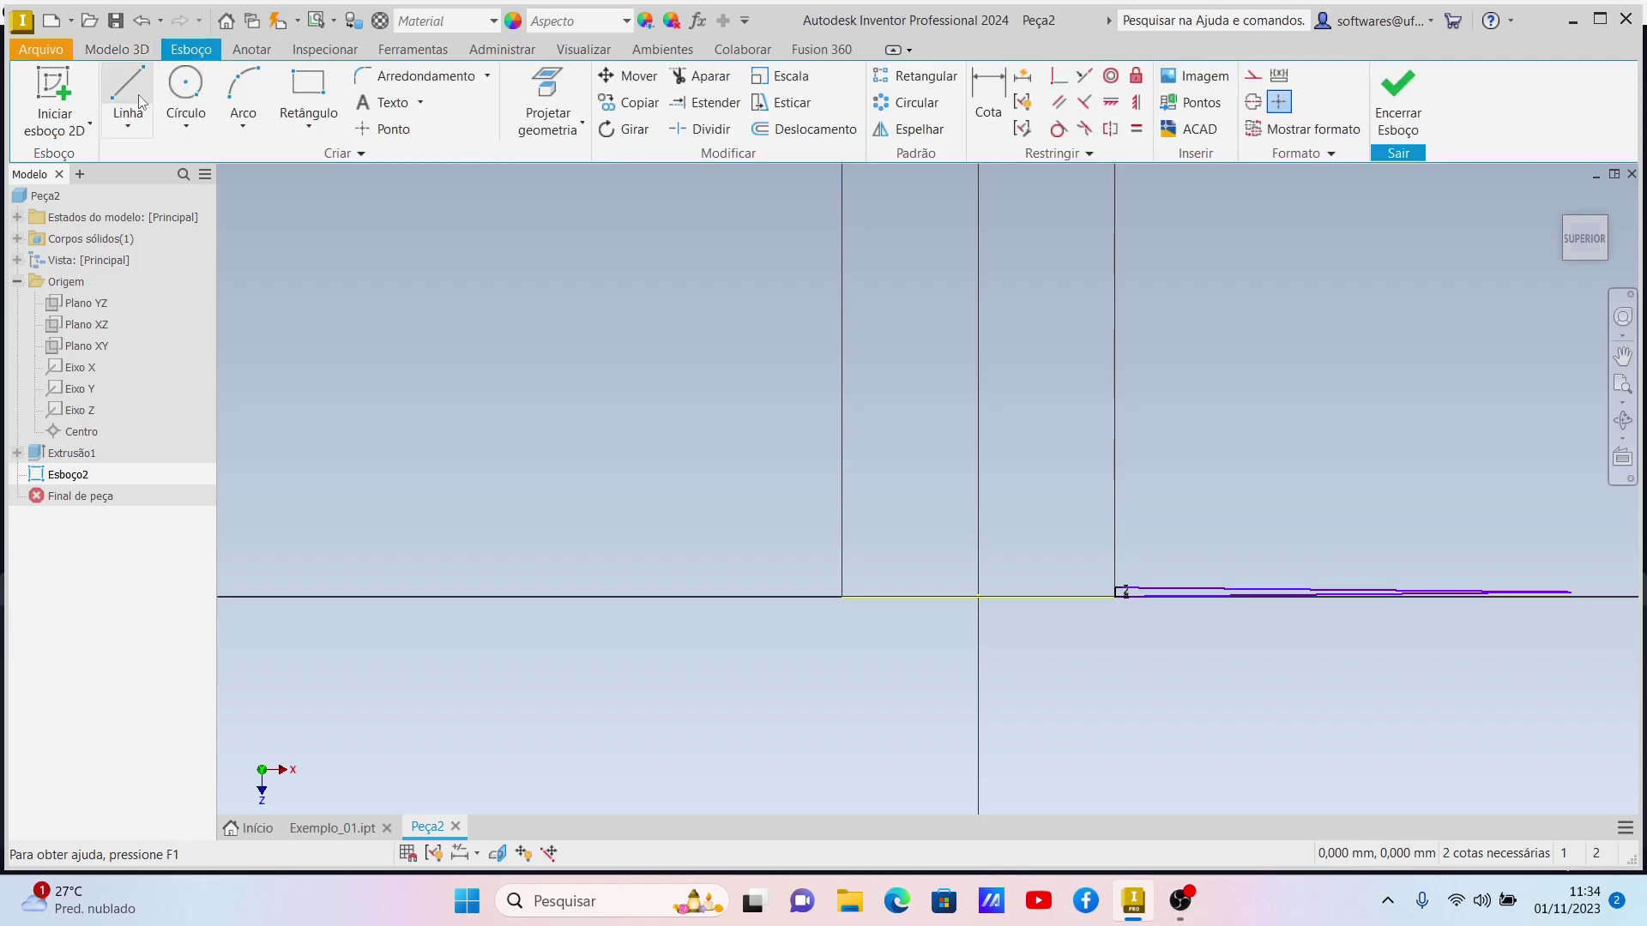
pyautogui.click(977, 596)
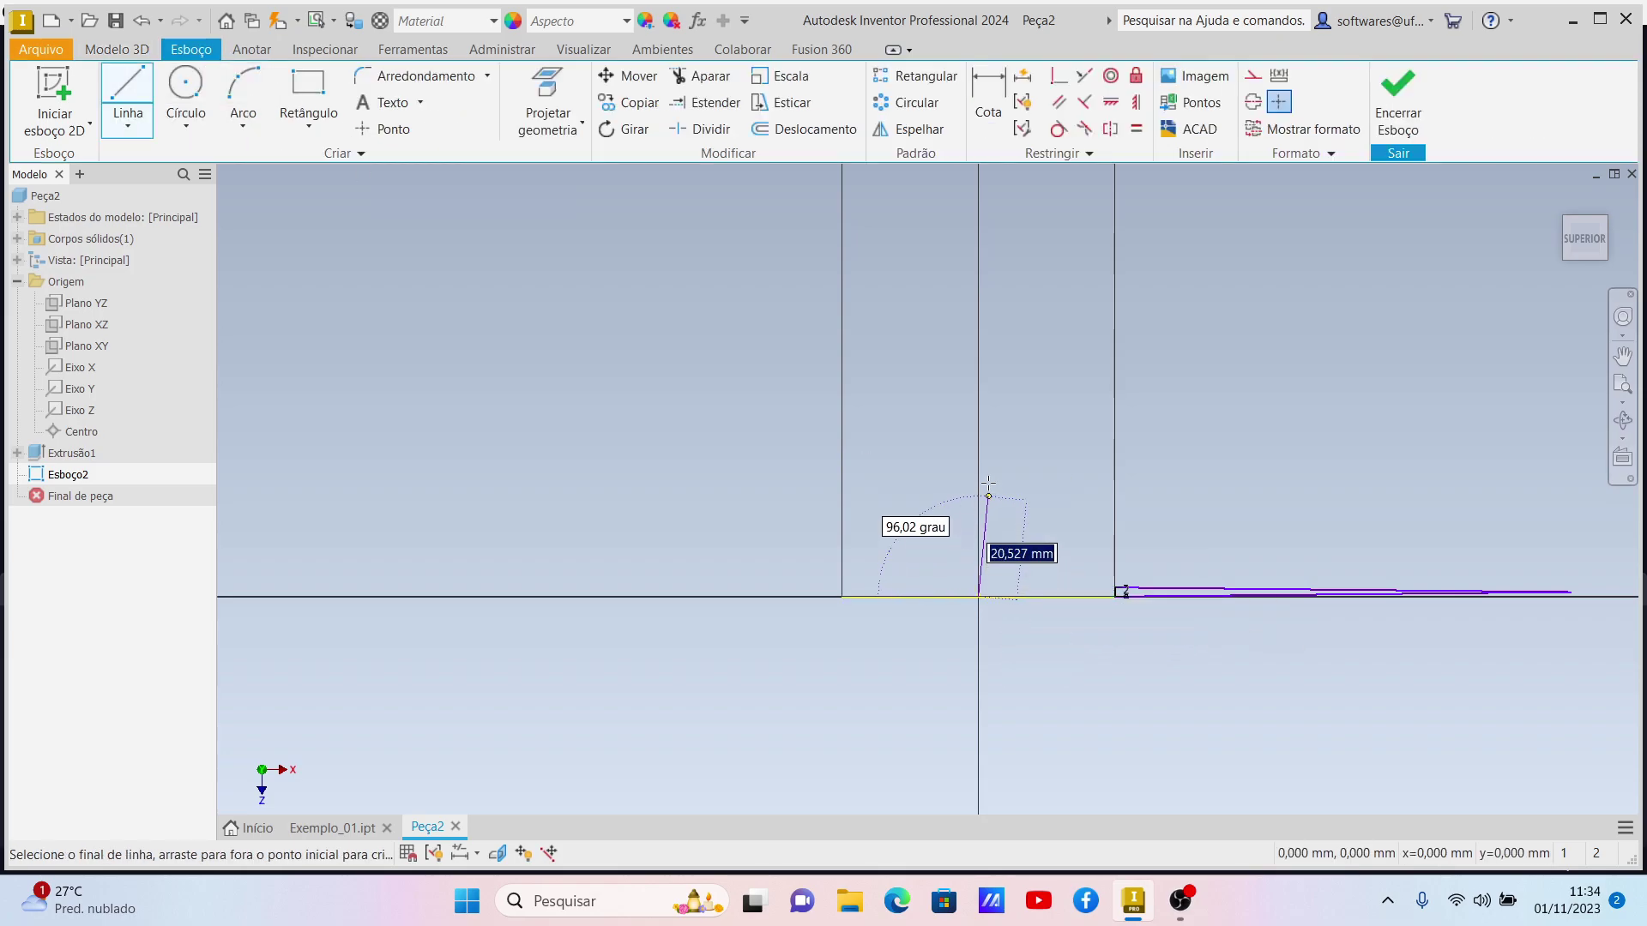
pyautogui.click(979, 249)
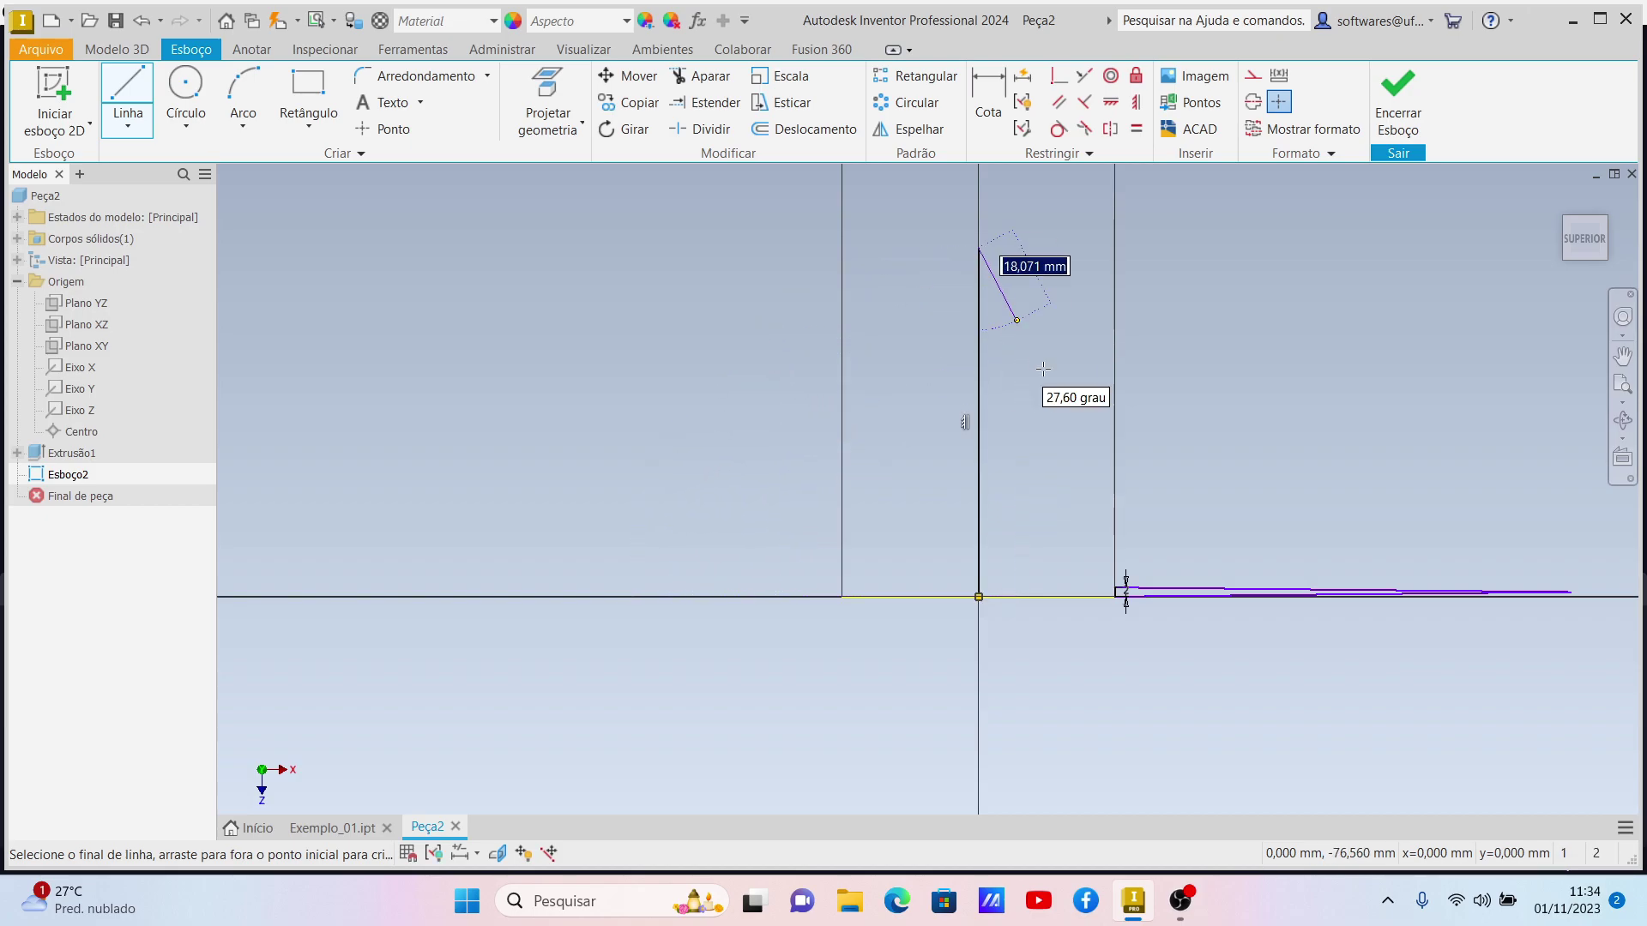
pyautogui.press('Escape')
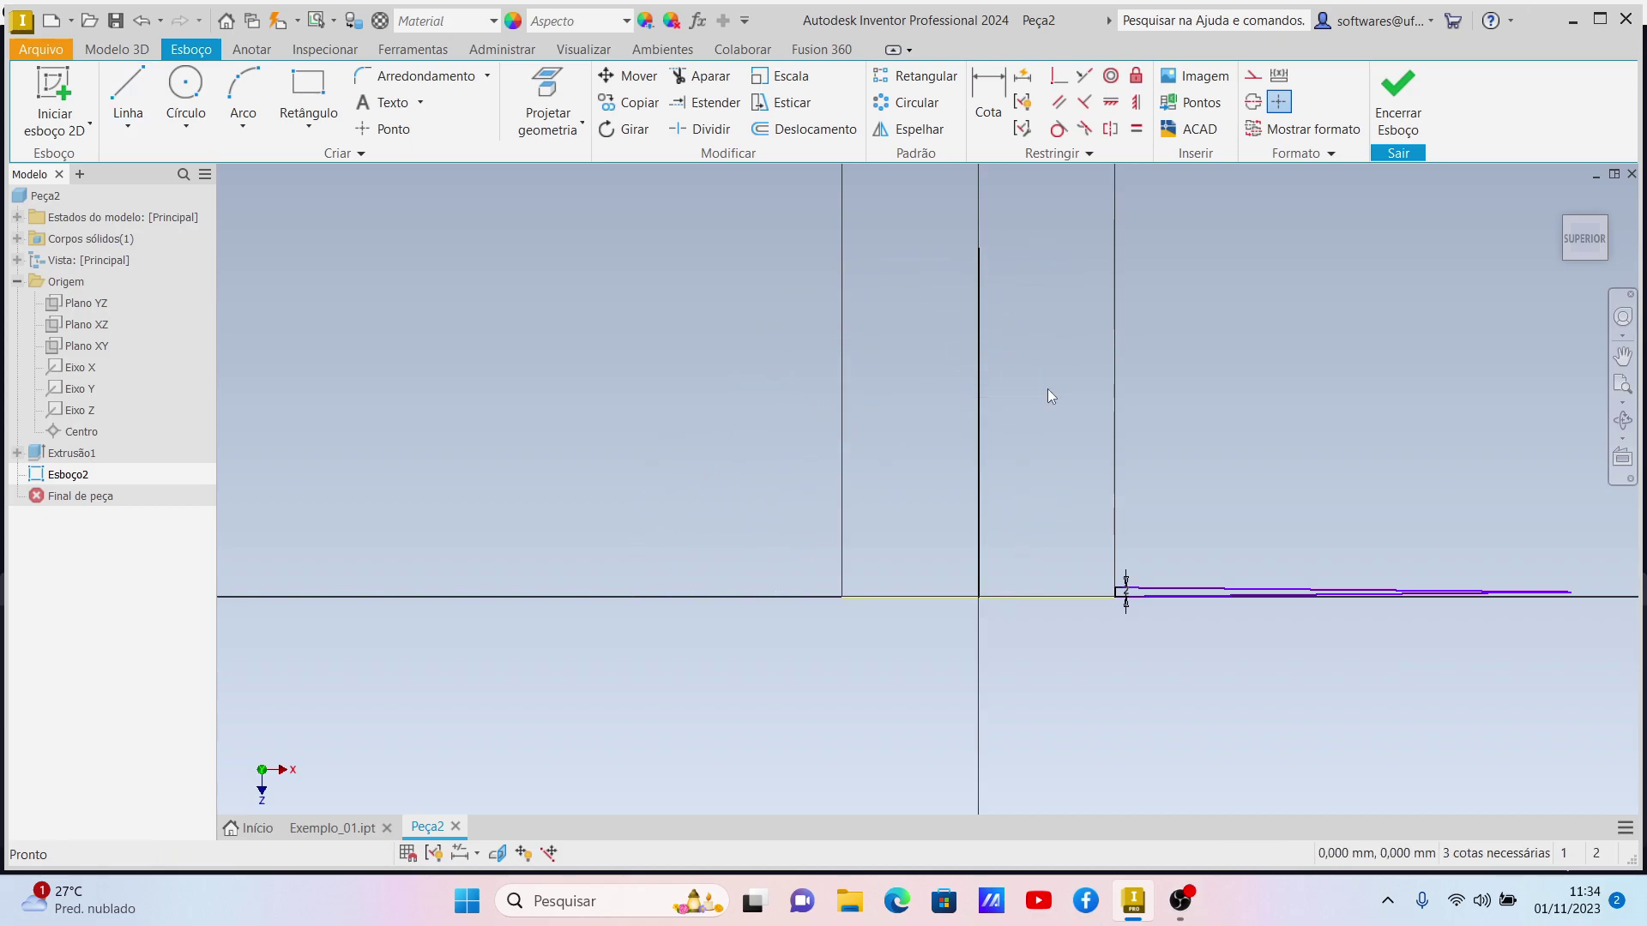
pyautogui.click(1399, 124)
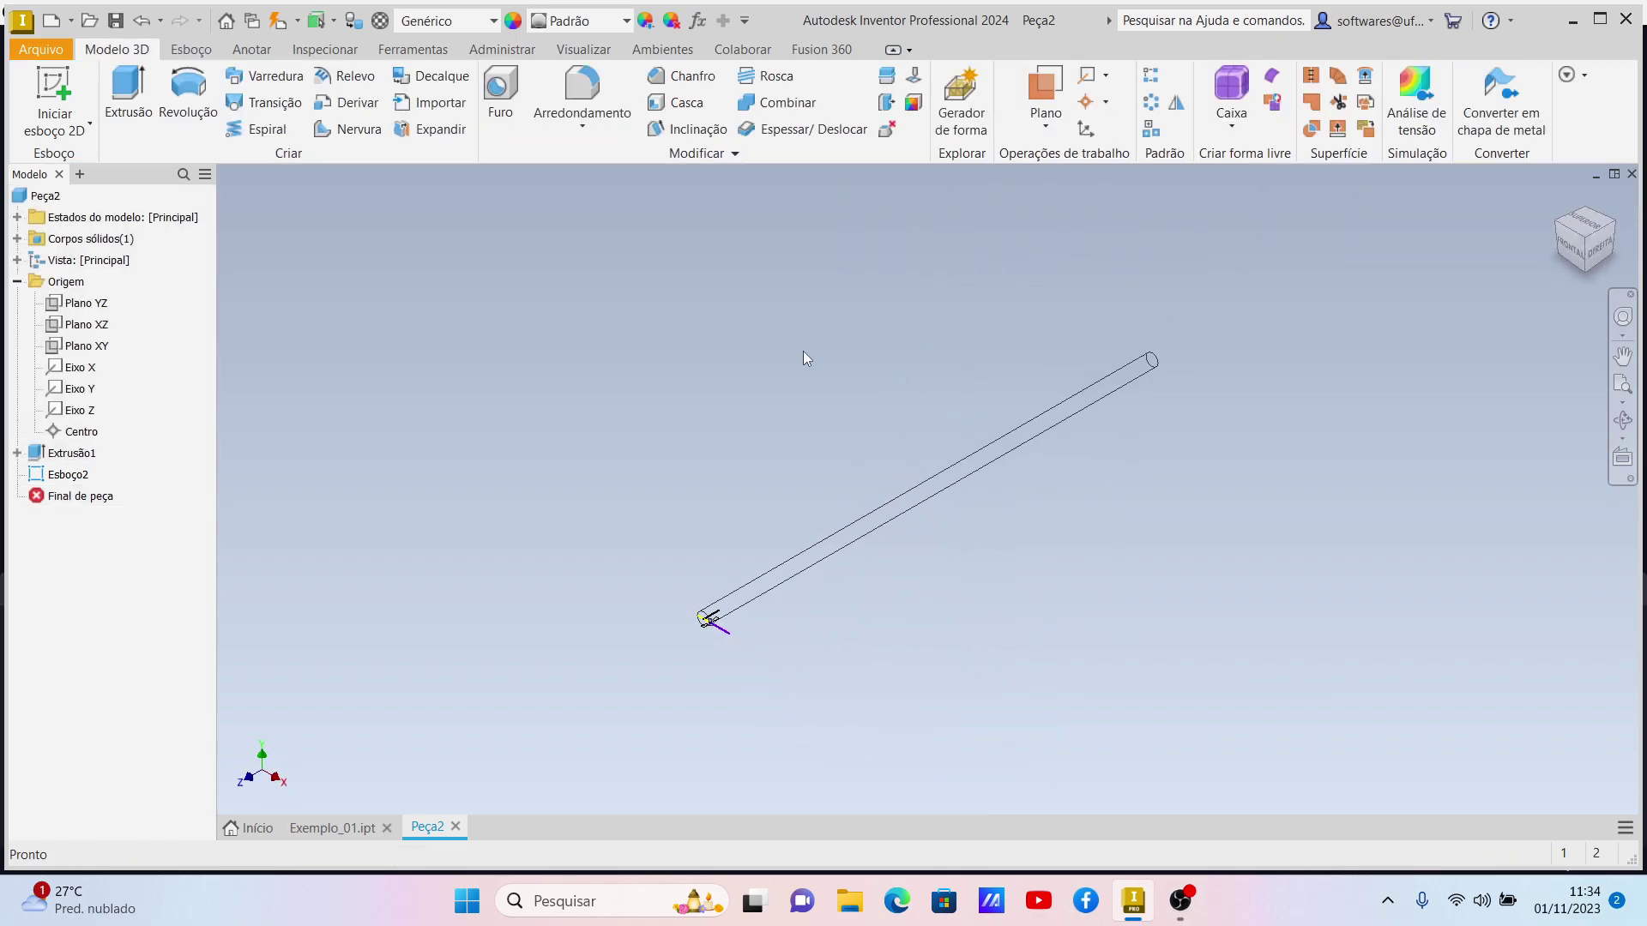
# Step: Start a coil (Espiral) from the tapered blade profile, using the sketched line along the shaft's centre as its axis
pyautogui.click(260, 130)
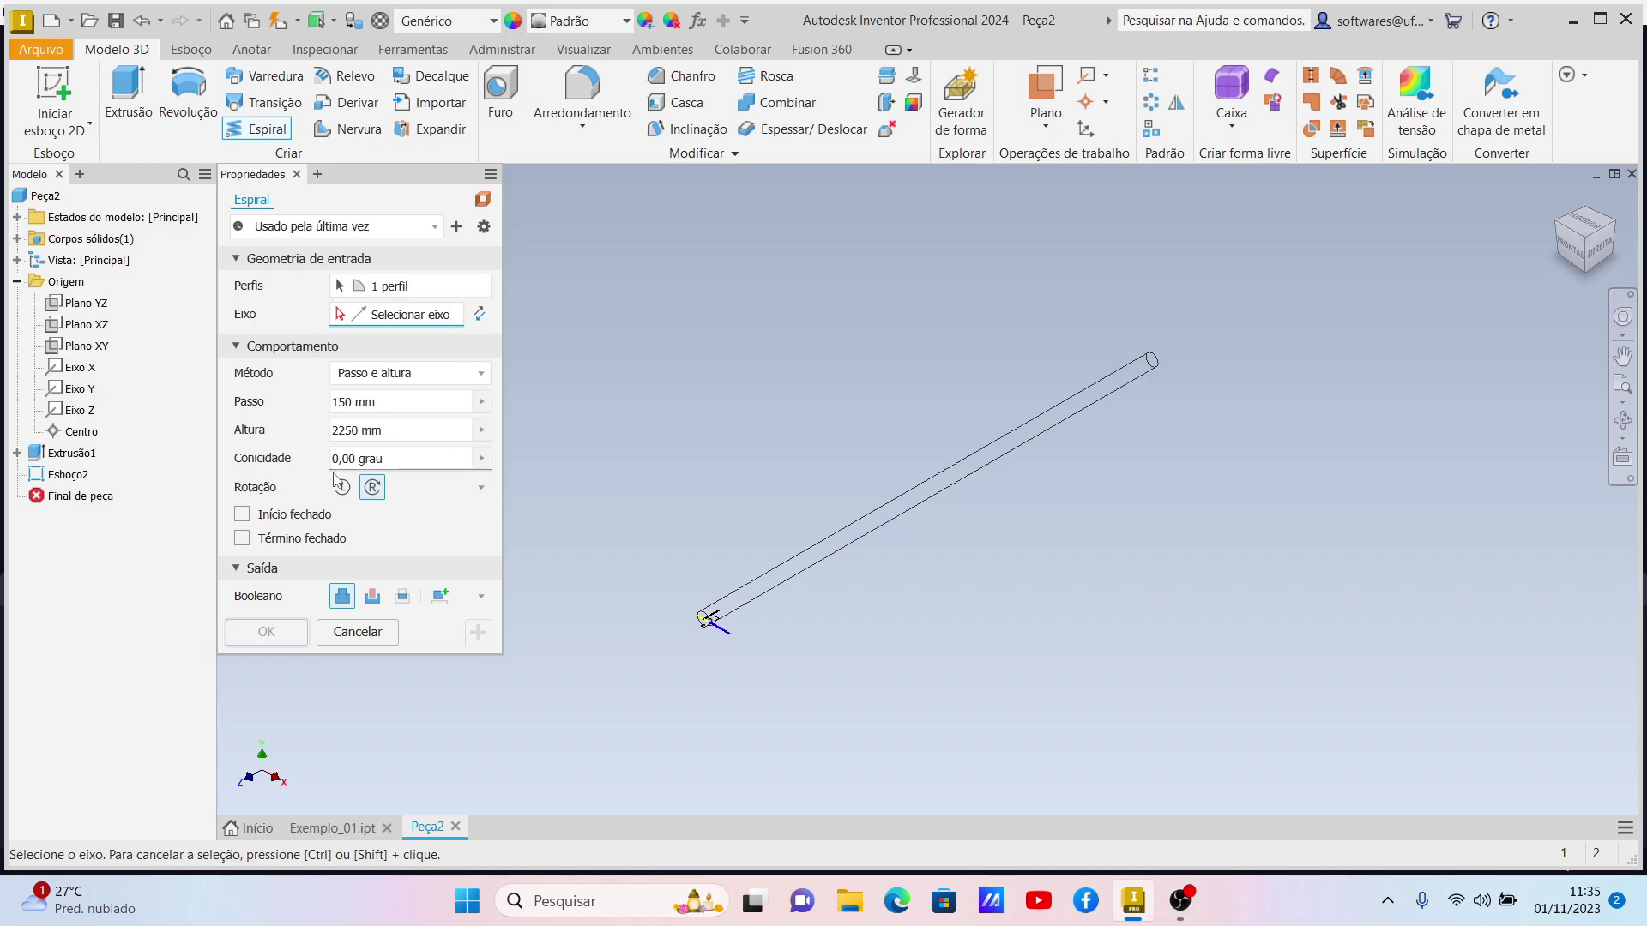
pyautogui.scroll(-5, 721, 634)
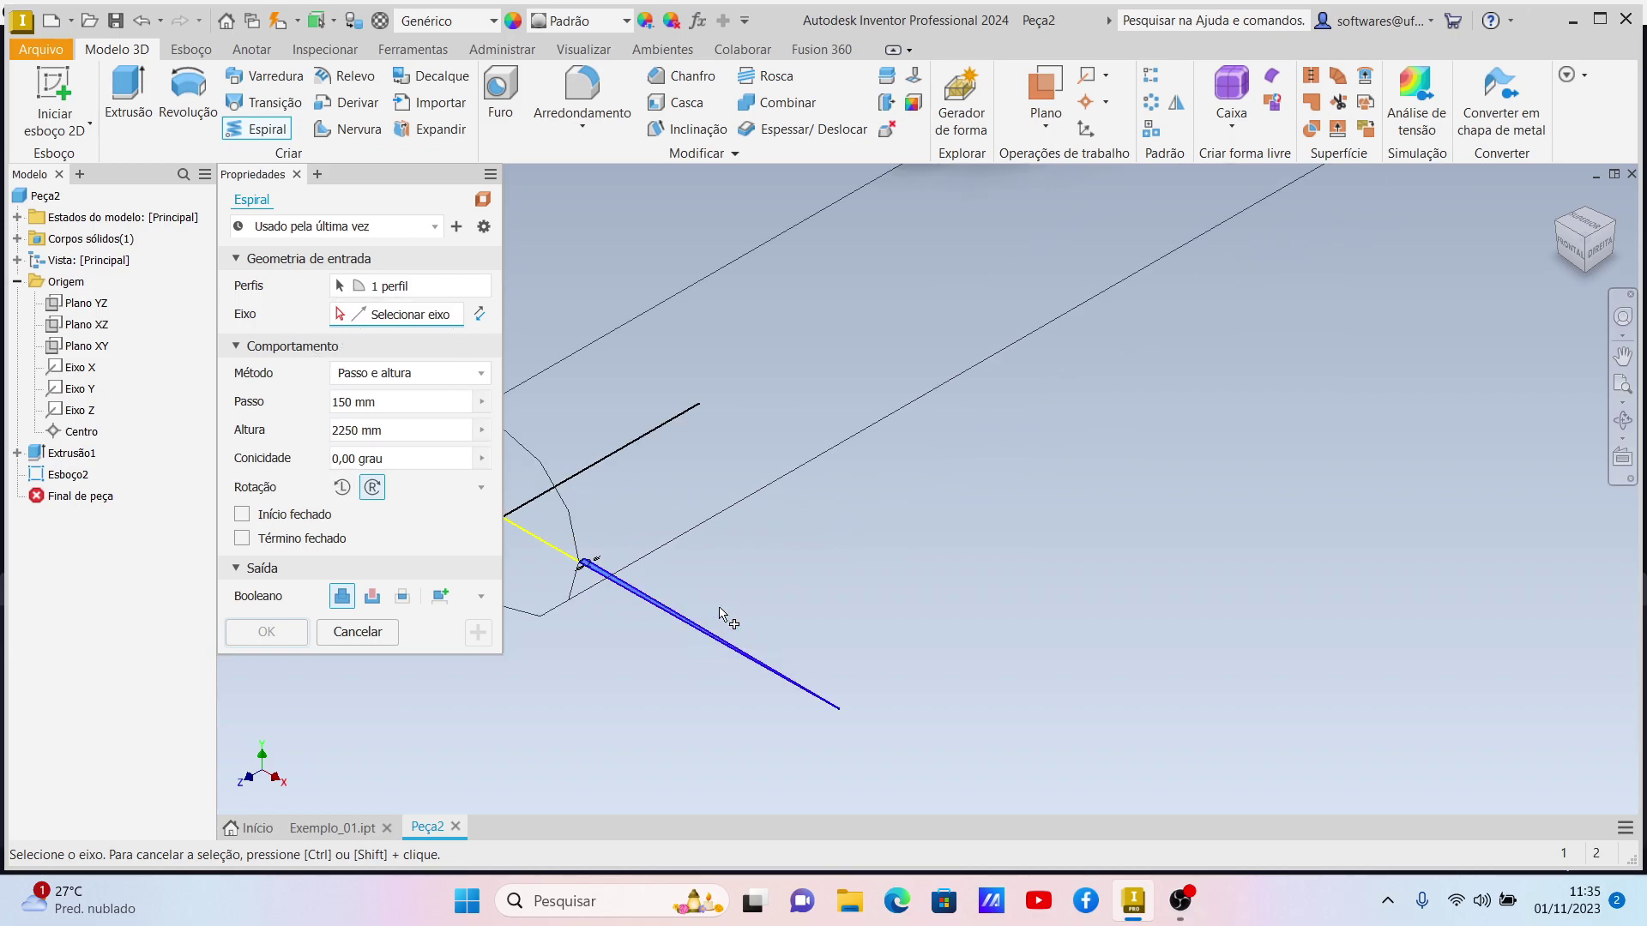
pyautogui.click(577, 642)
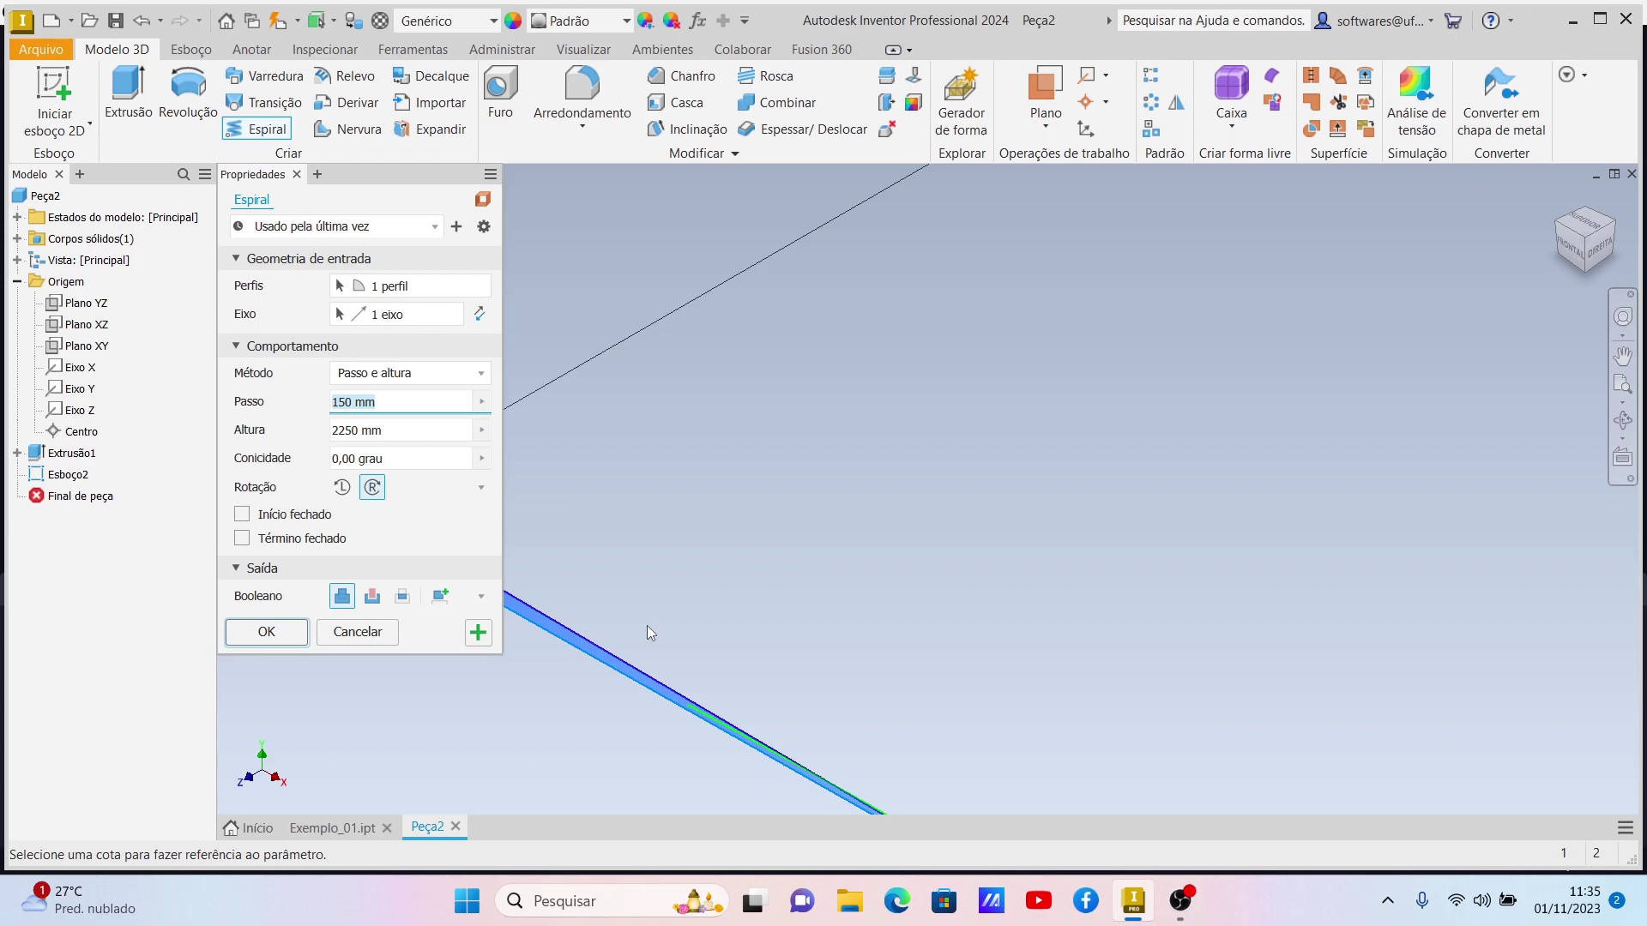
pyautogui.scroll(3, 648, 627)
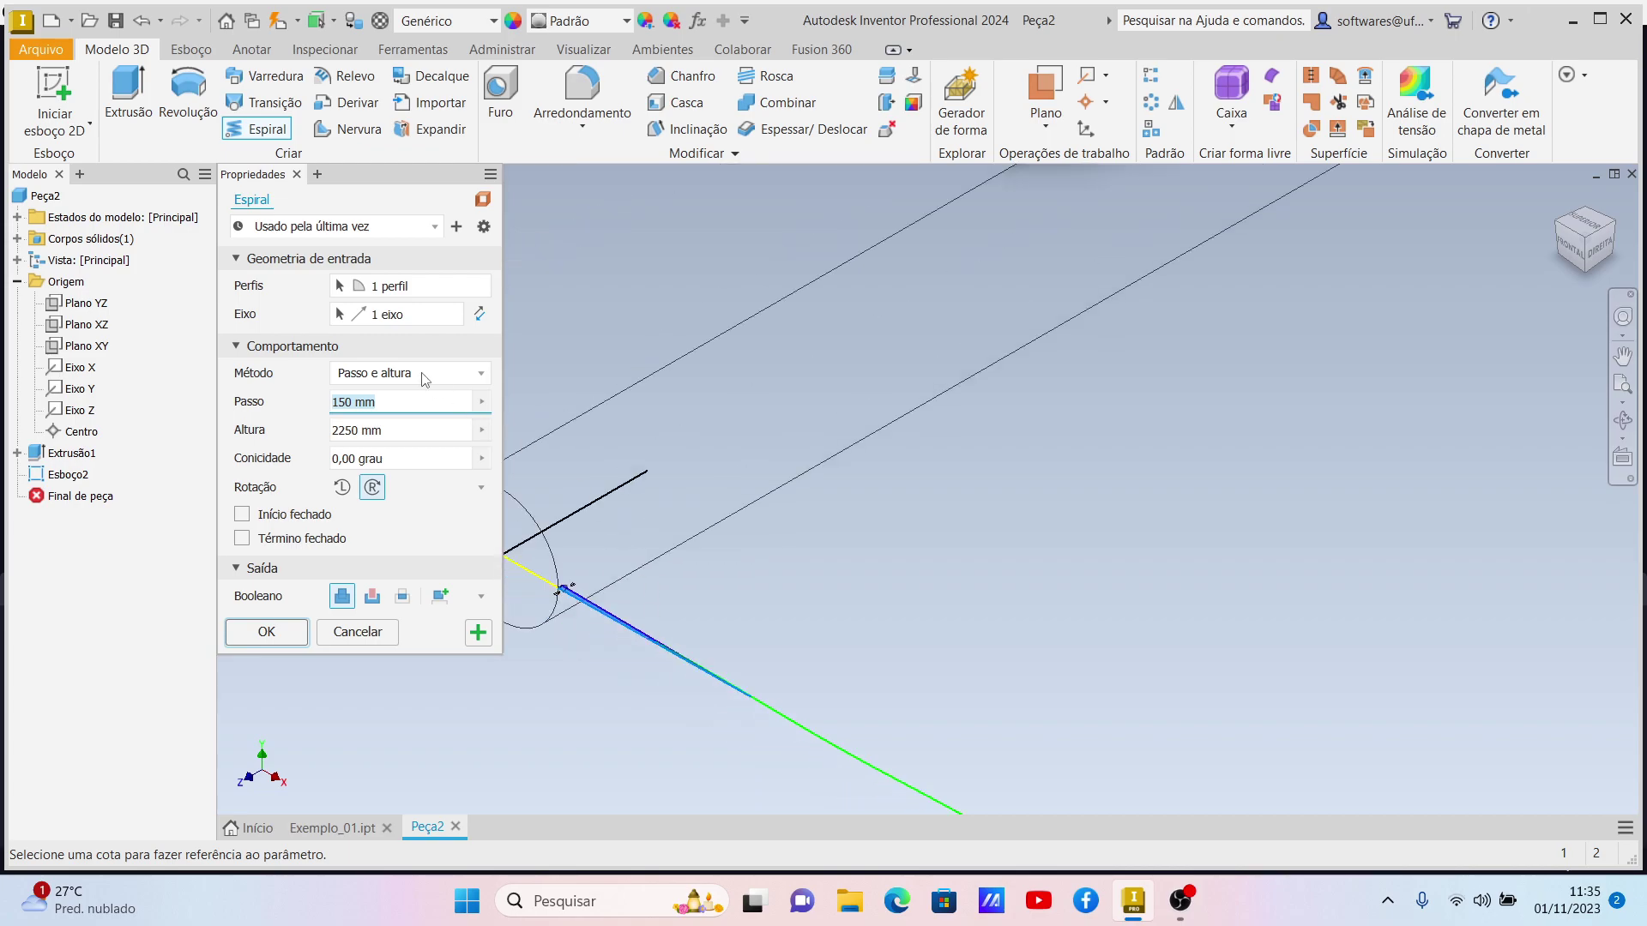
pyautogui.click(405, 320)
pyautogui.click(580, 506)
pyautogui.scroll(-3, 831, 521)
pyautogui.scroll(-2, 833, 515)
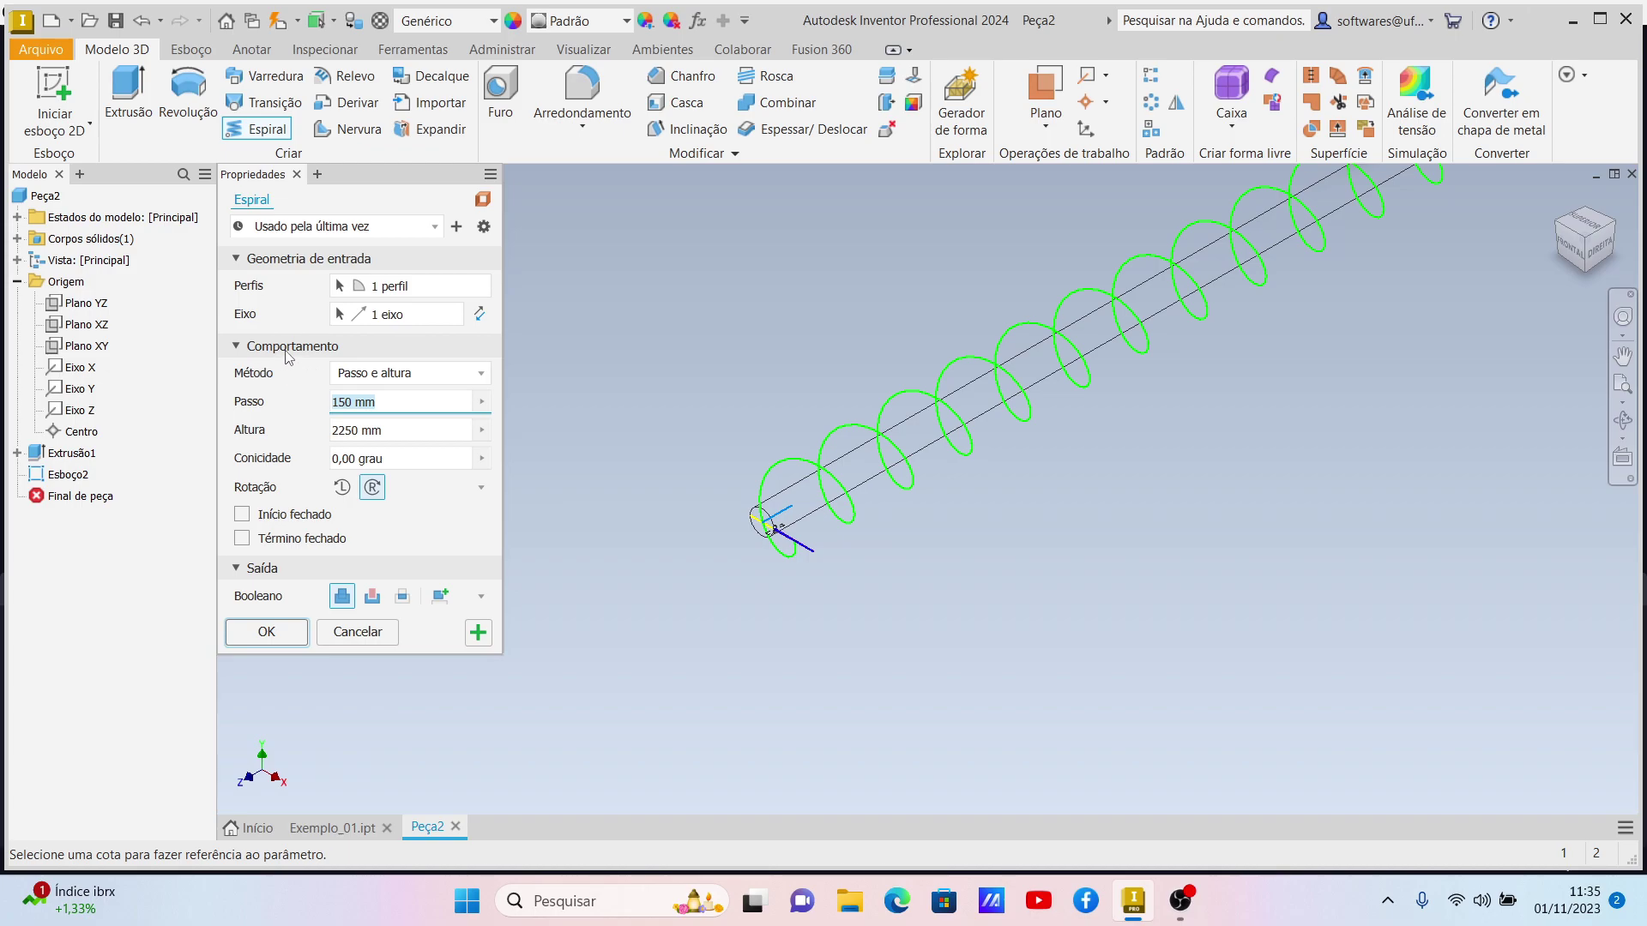
# Step: Set the coil method to pitch and revolution (Passo e revolução) with 5 revolutions
pyautogui.click(479, 374)
pyautogui.click(430, 393)
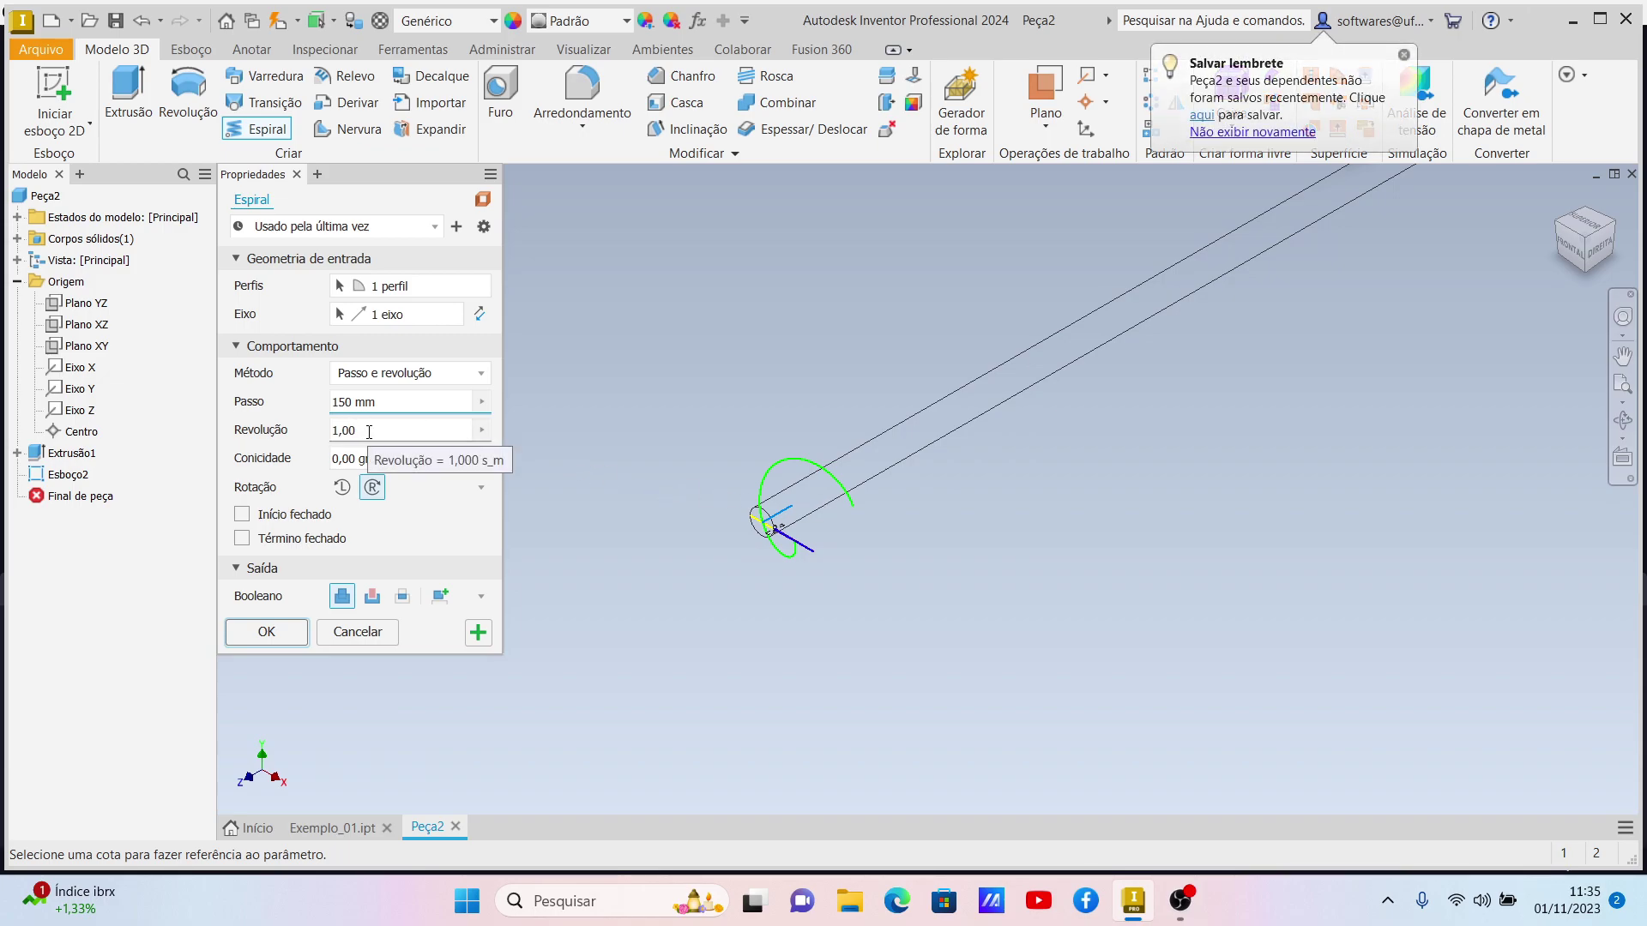
pyautogui.click(369, 432)
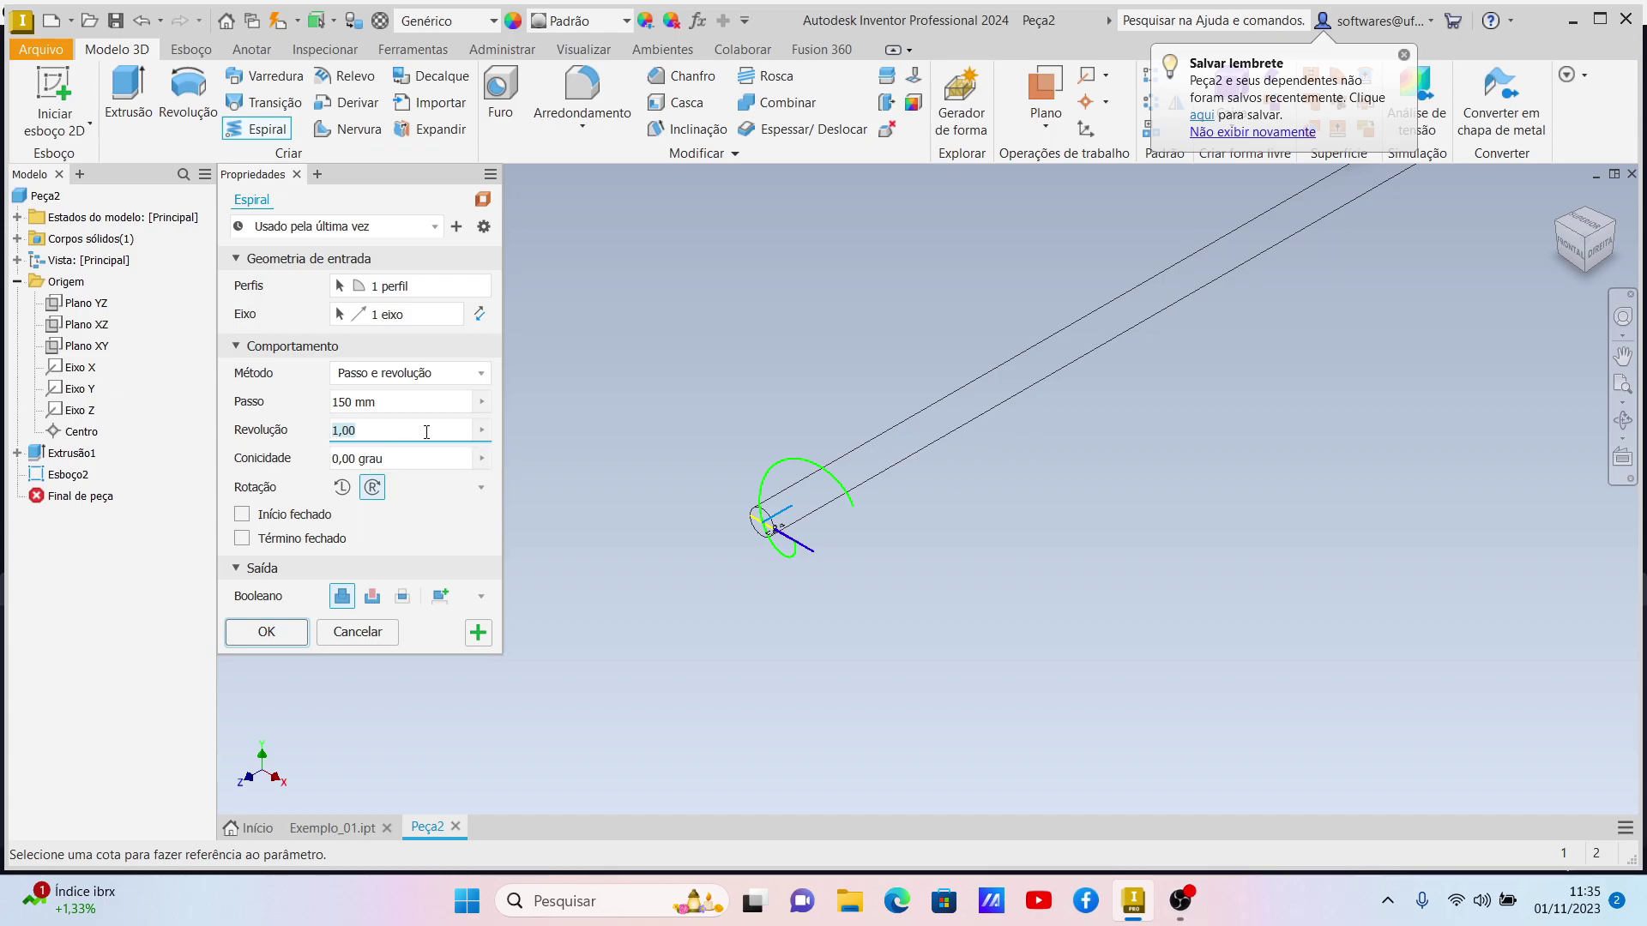
pyautogui.write('5')
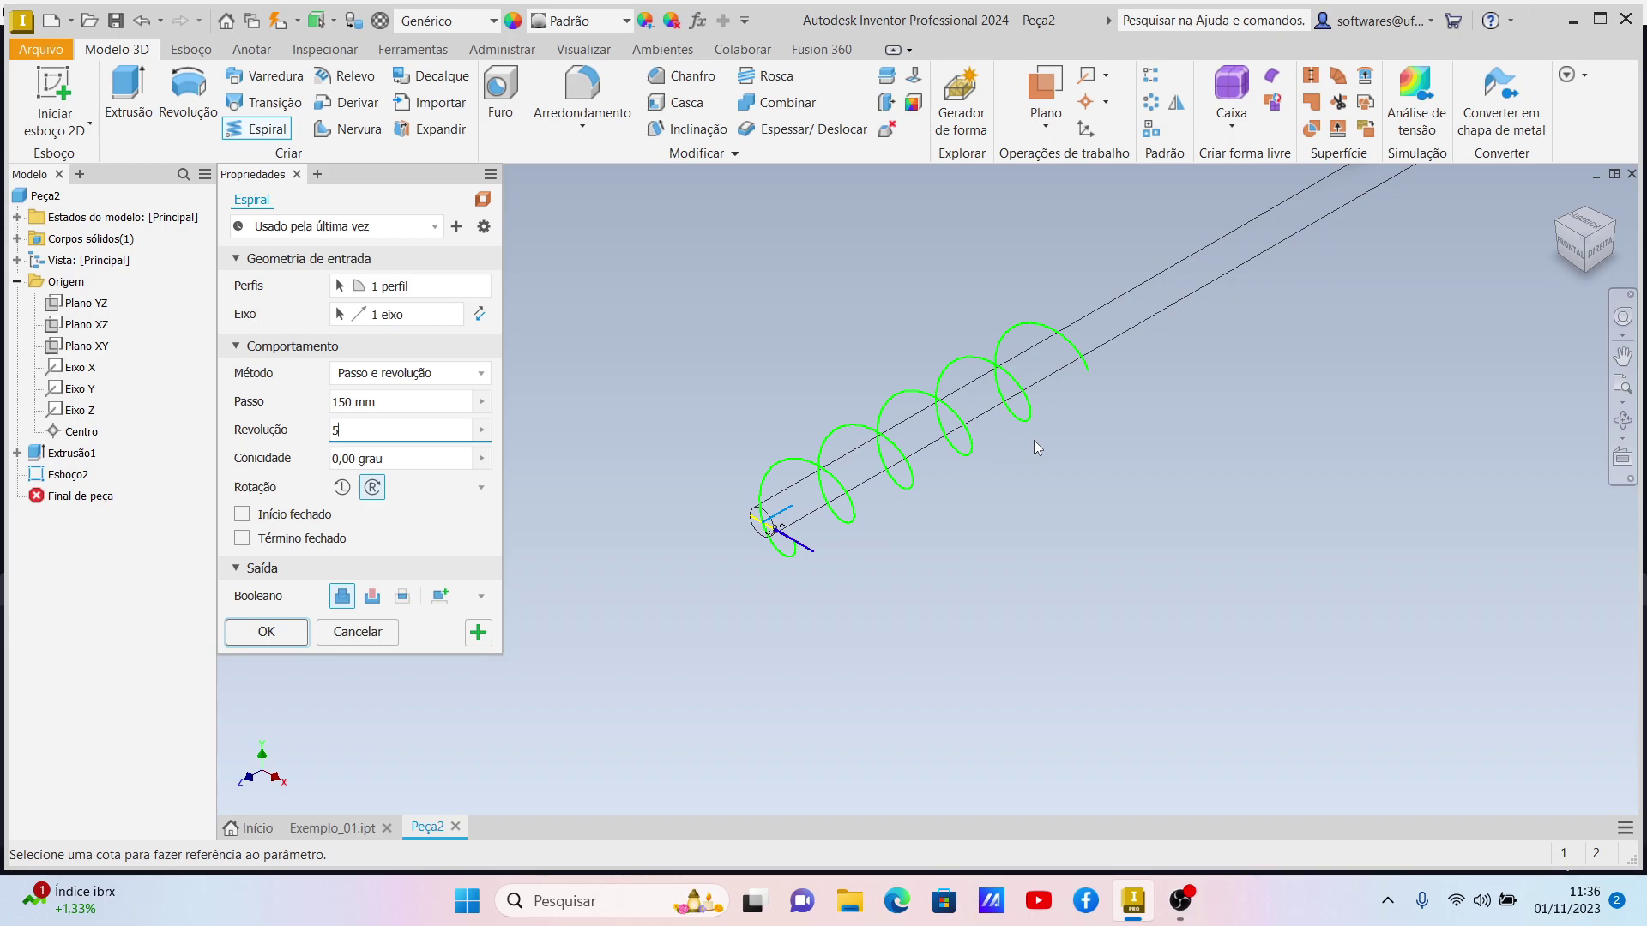
# Step: Switch the coil method to revolution and height (Revolução e altura), set 20 revolutions, and create the coil
pyautogui.click(480, 373)
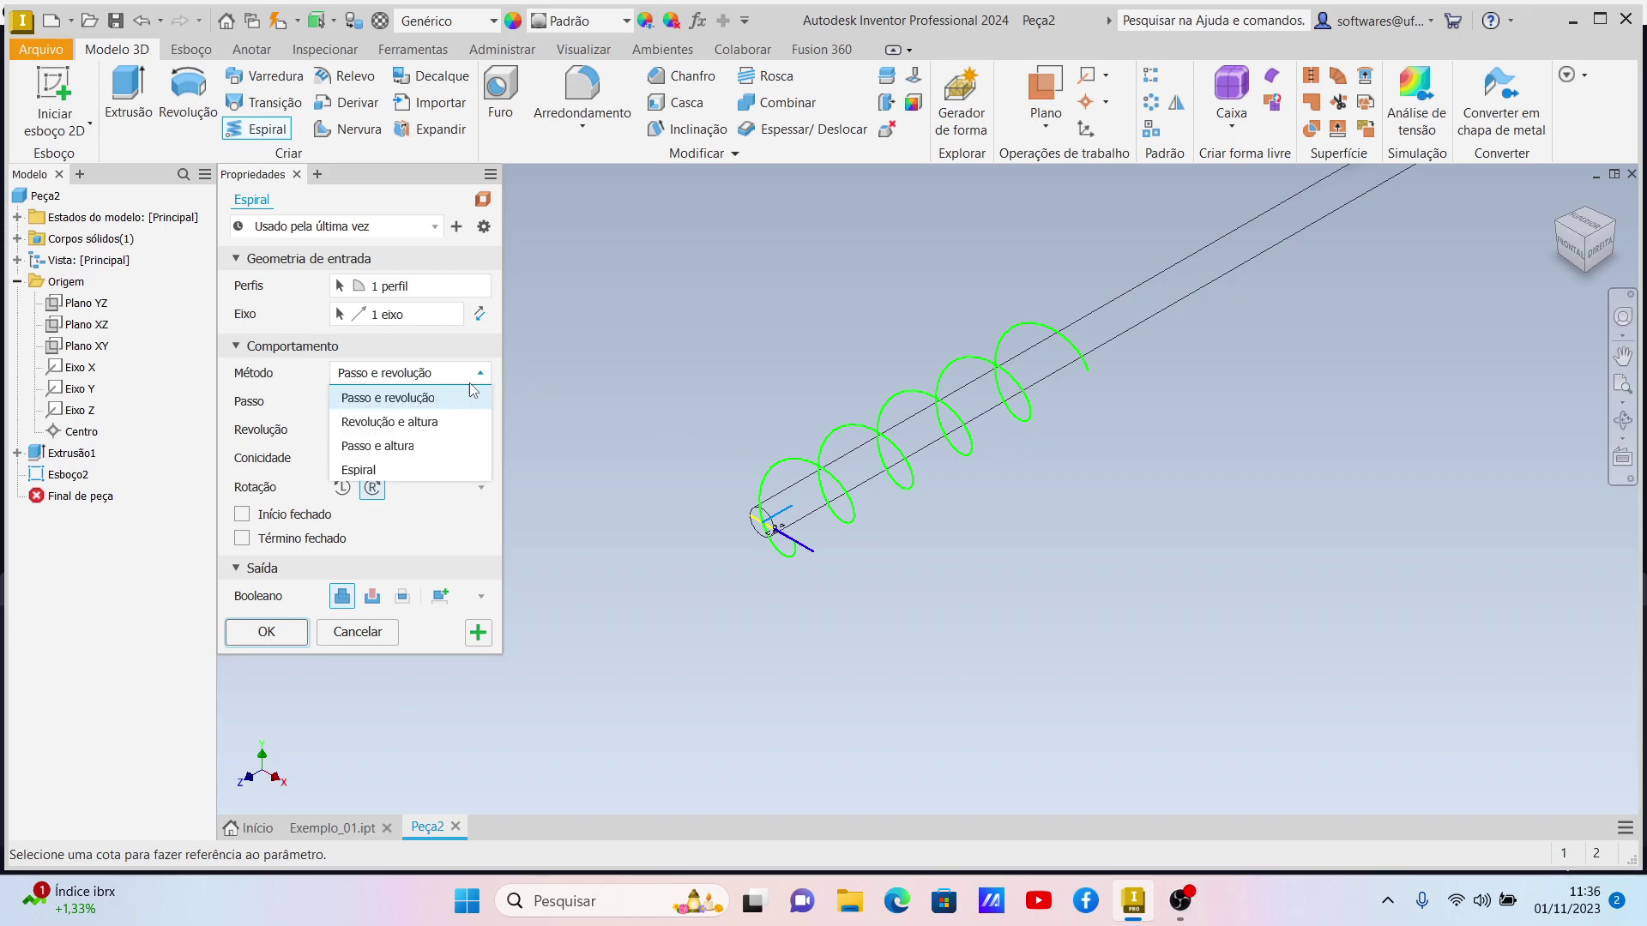
pyautogui.click(431, 422)
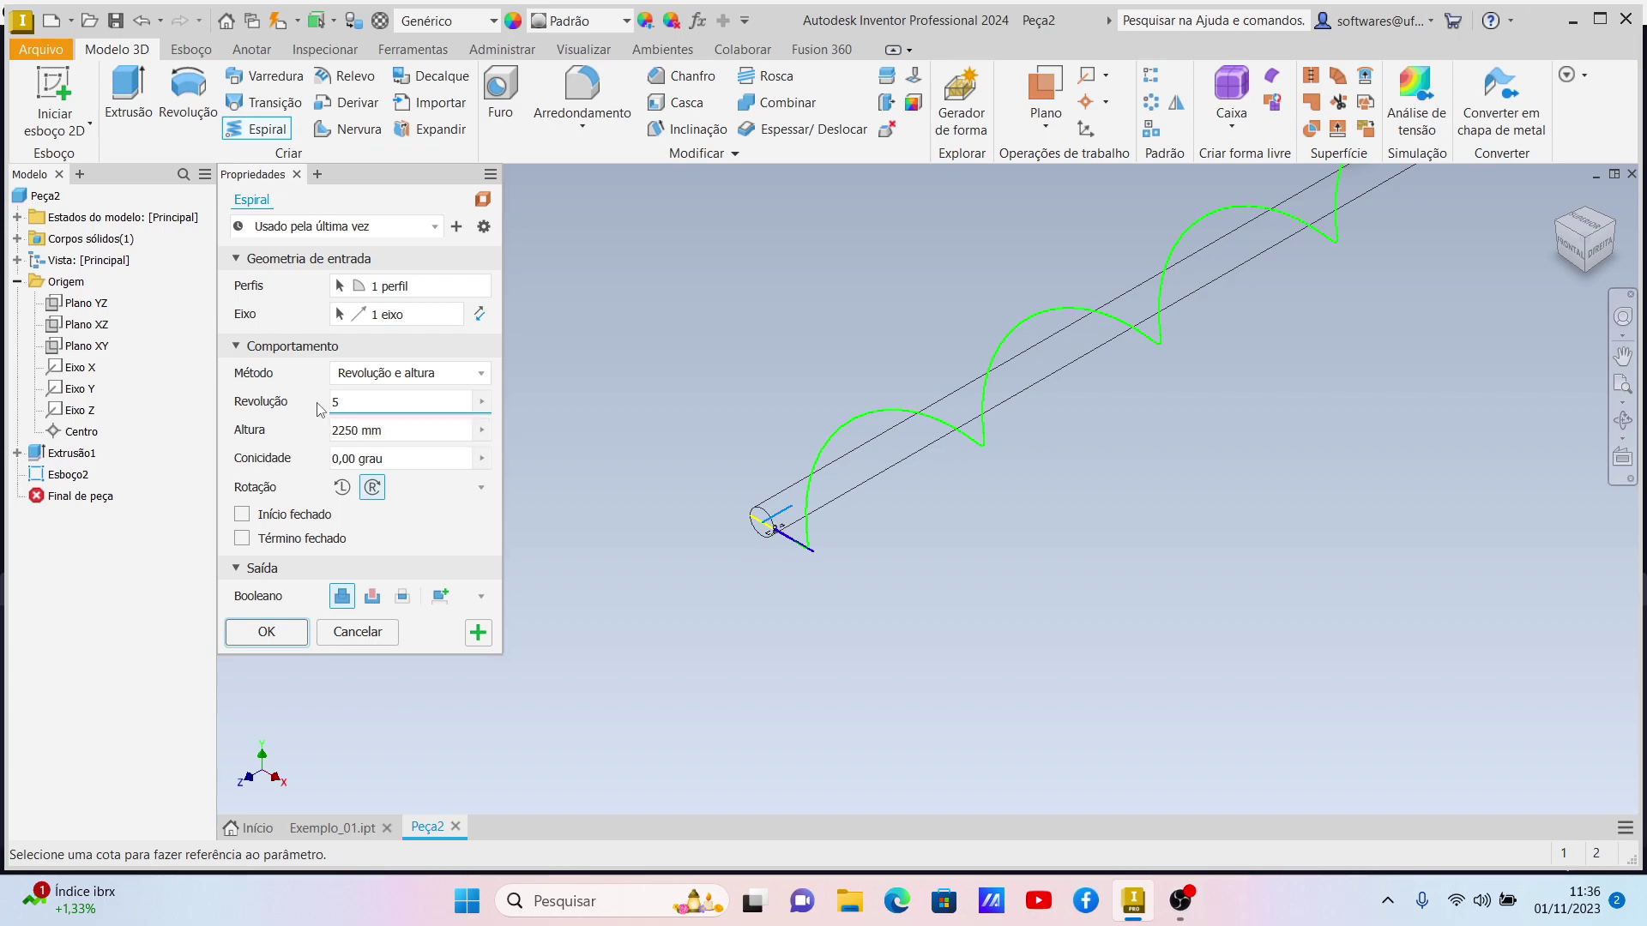
pyautogui.scroll(-1, 905, 459)
pyautogui.scroll(5, 905, 459)
pyautogui.scroll(-3, 907, 459)
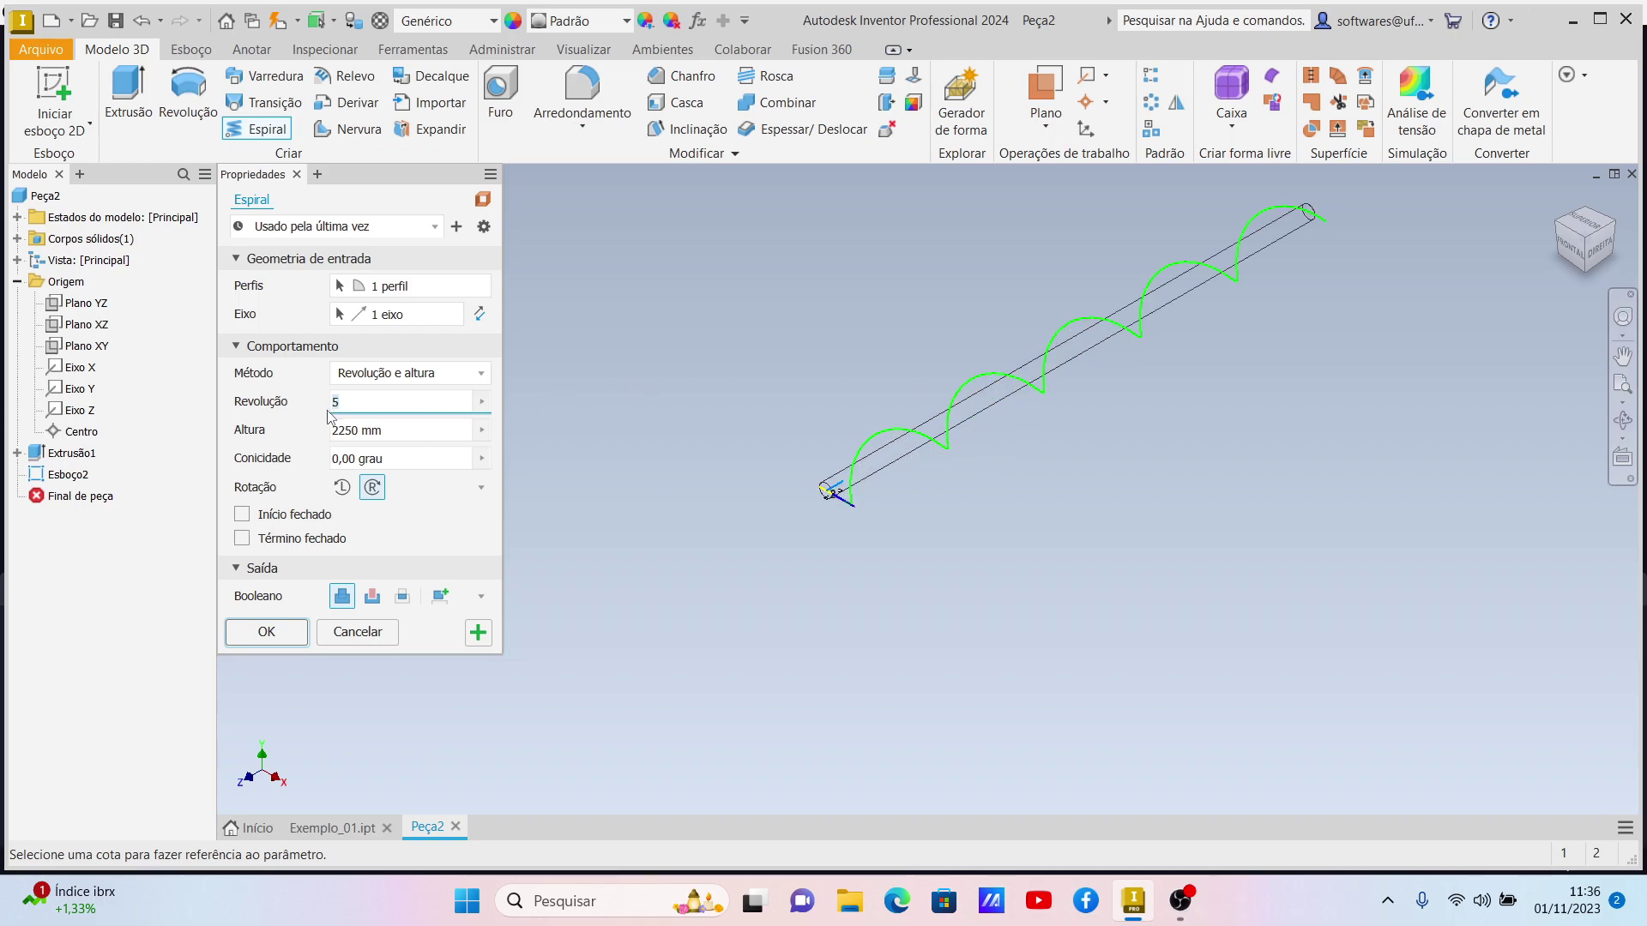
pyautogui.write('20')
pyautogui.press('Return')
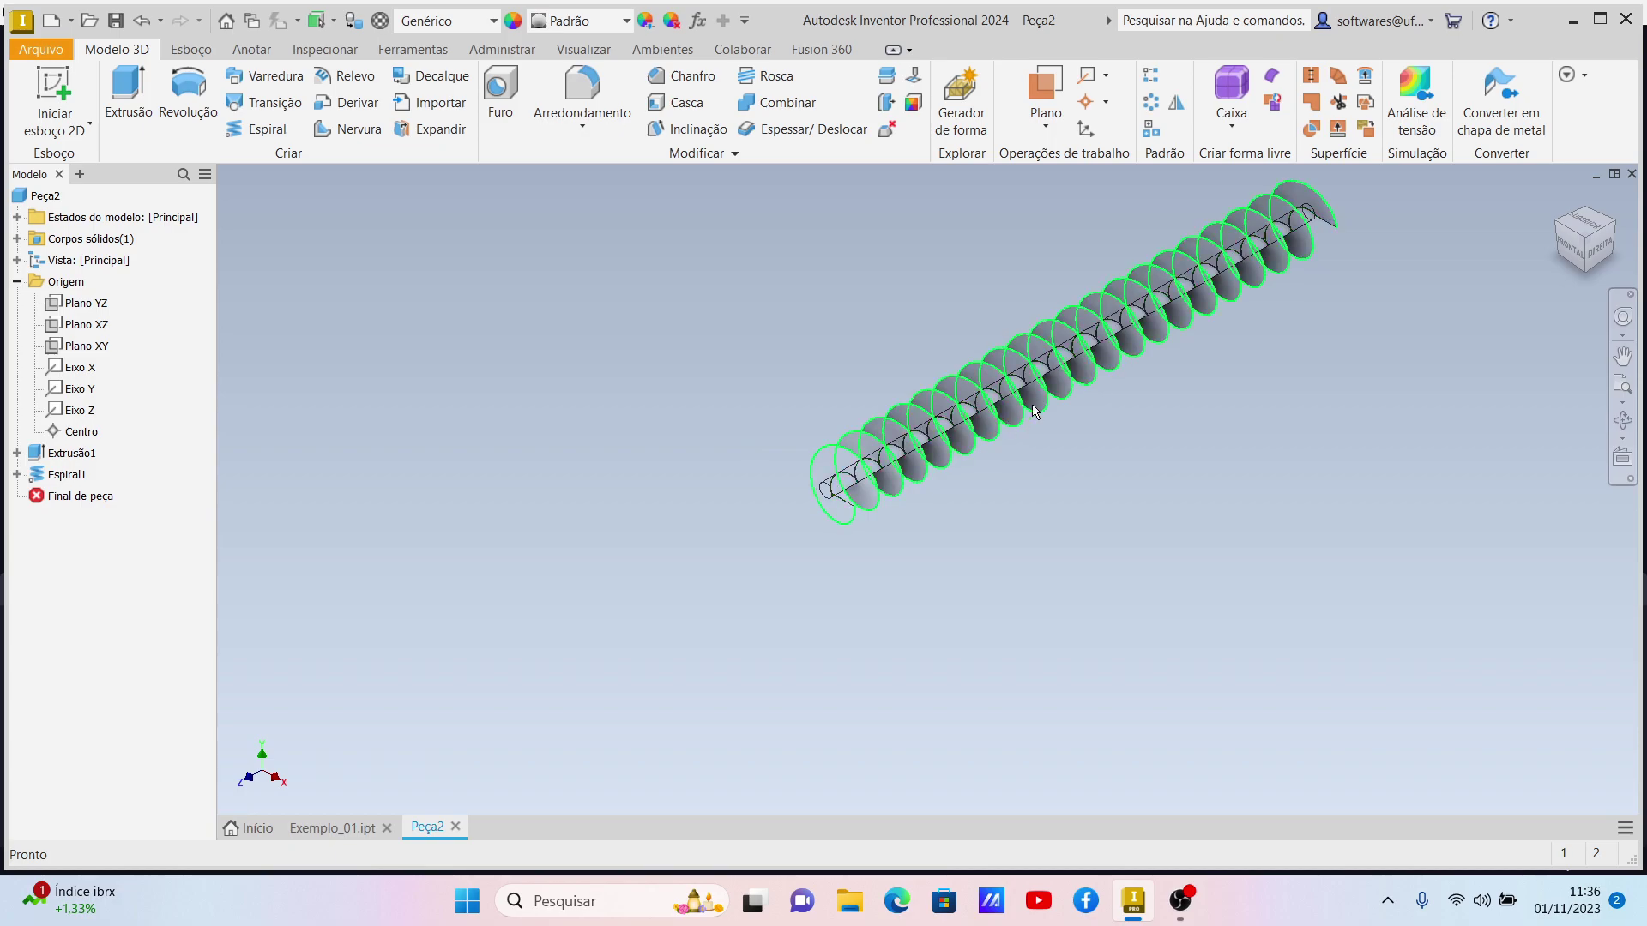
# Step: Edit the coil (Espiral) around the shaft and switch its method to pitch and height (Passo e altura)
pyautogui.rightClick(51, 472)
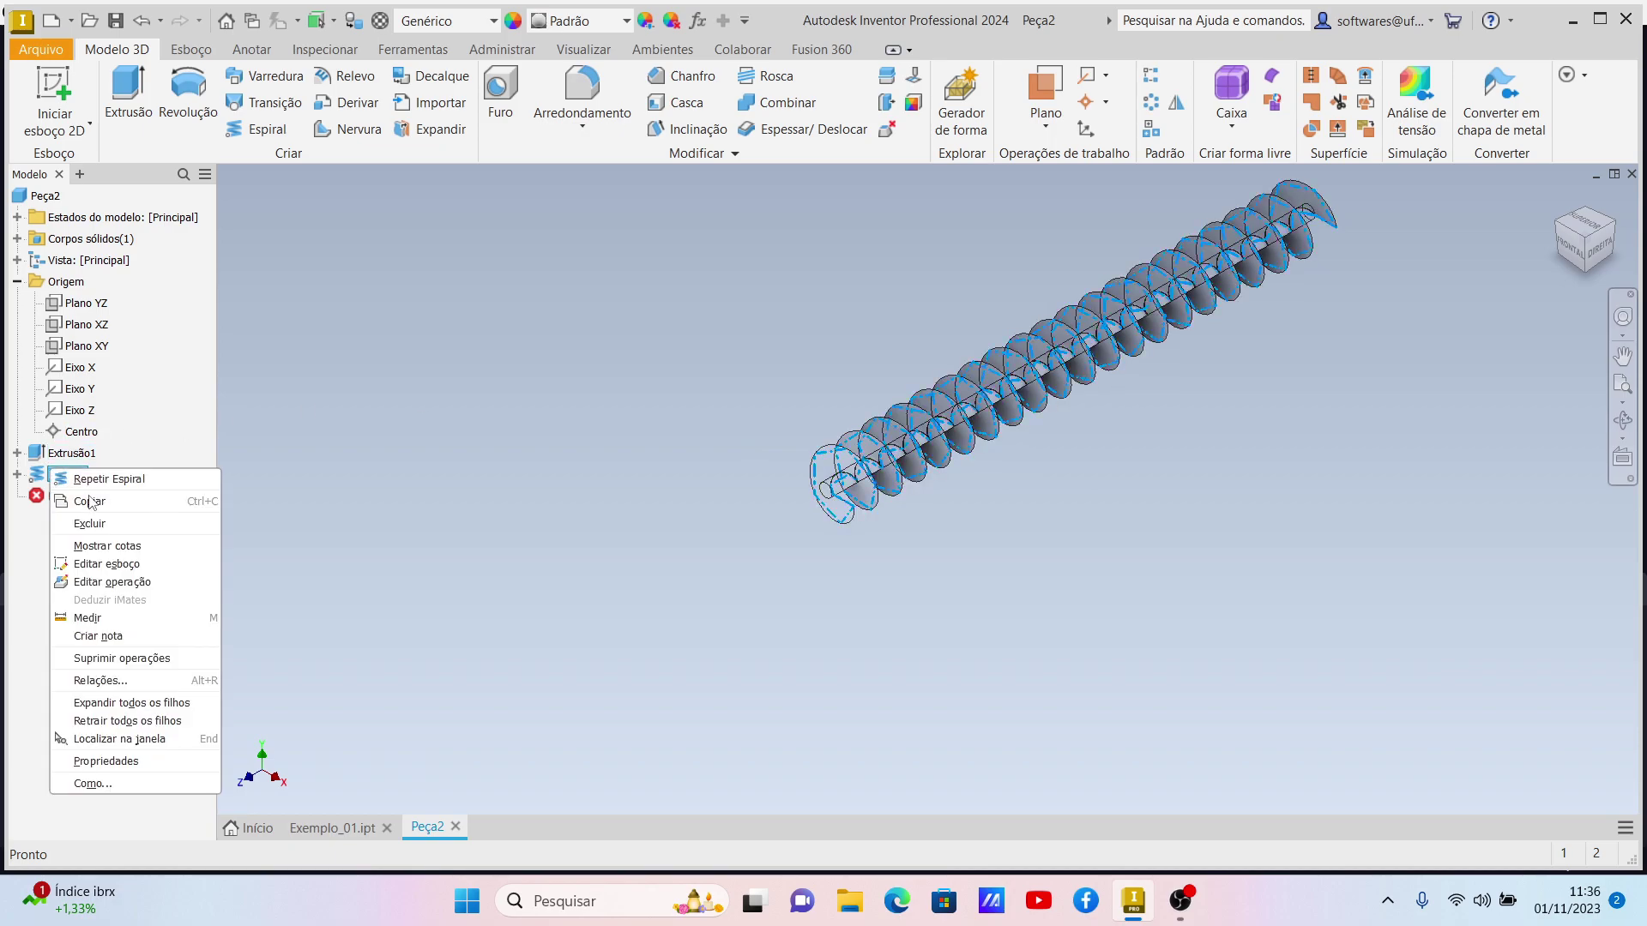
pyautogui.click(101, 583)
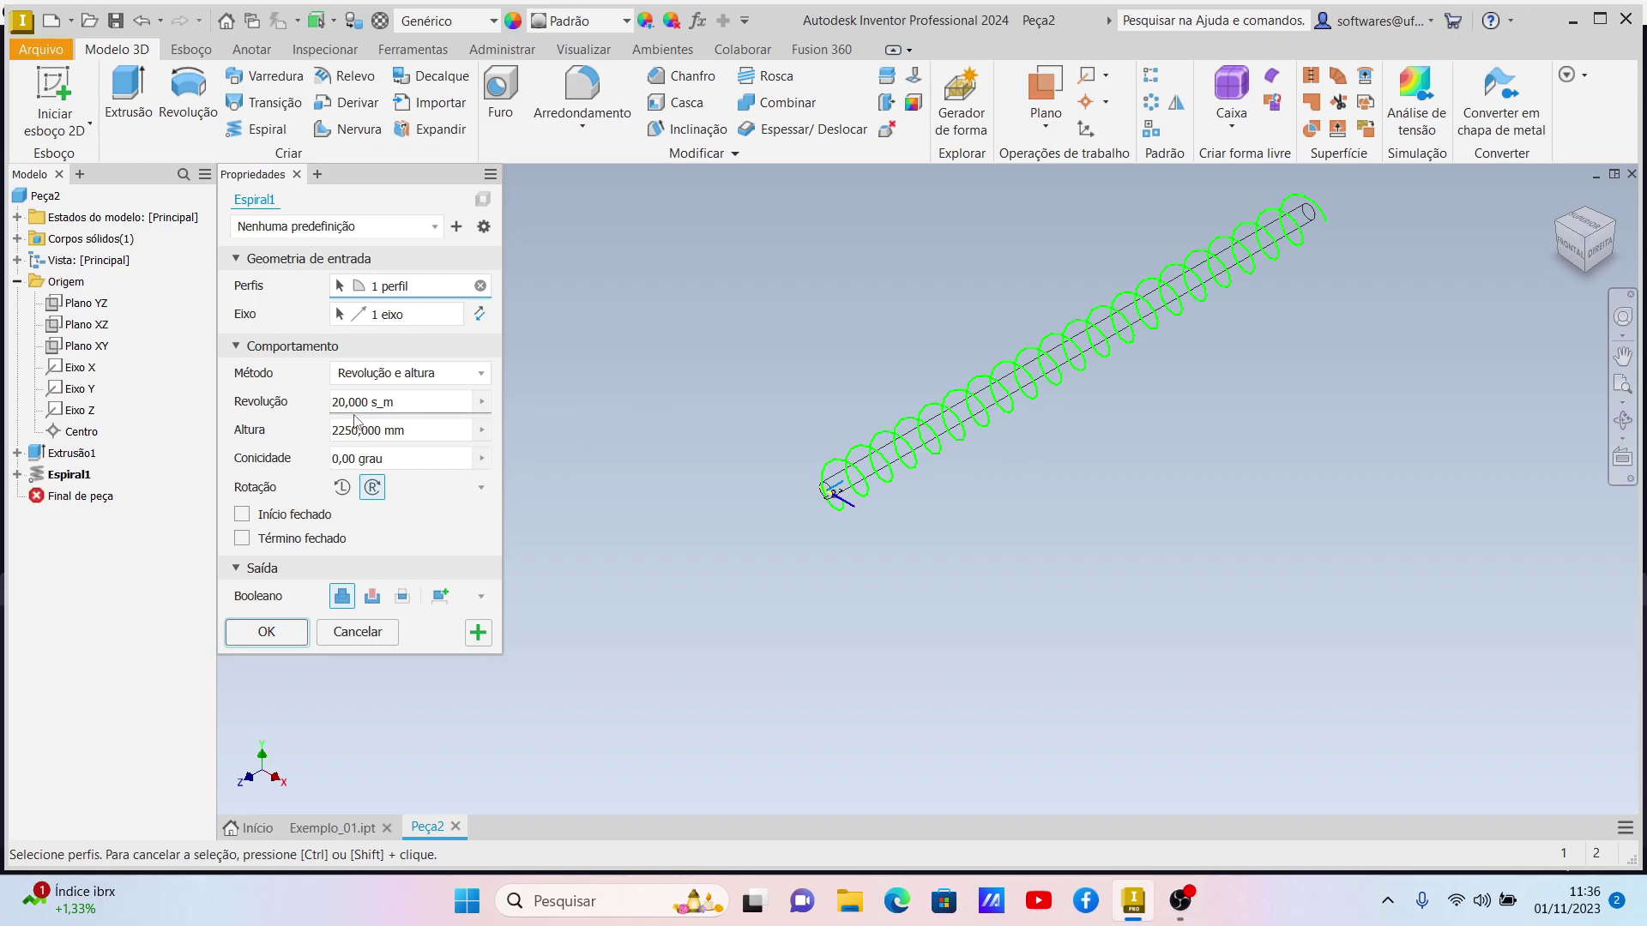
pyautogui.click(437, 375)
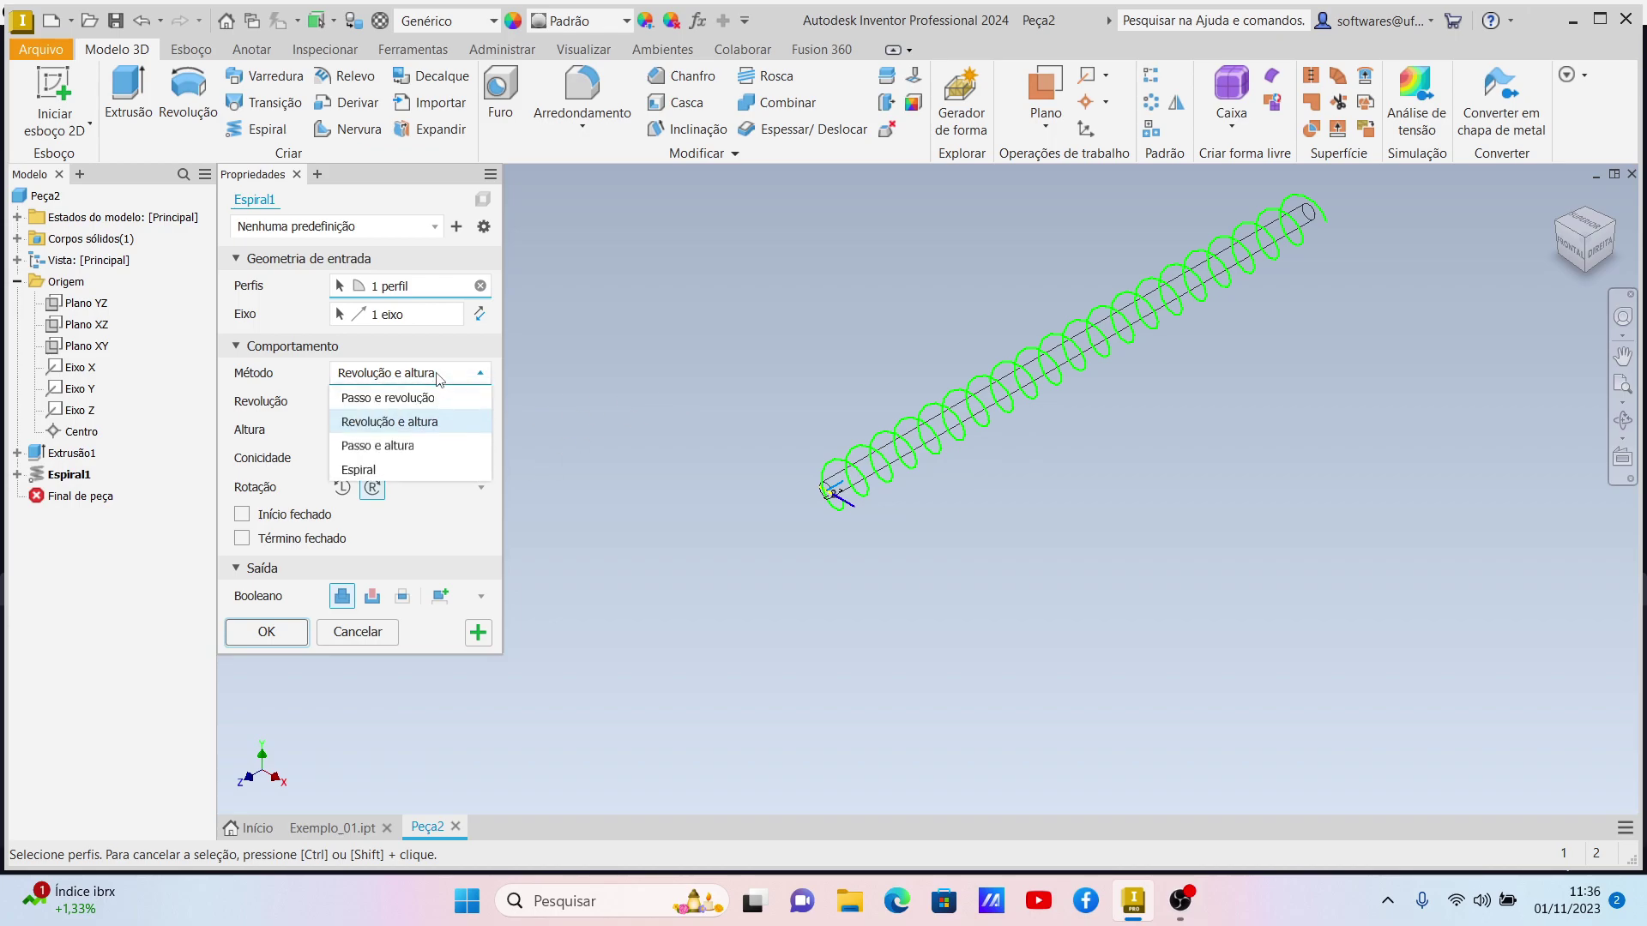
pyautogui.click(408, 447)
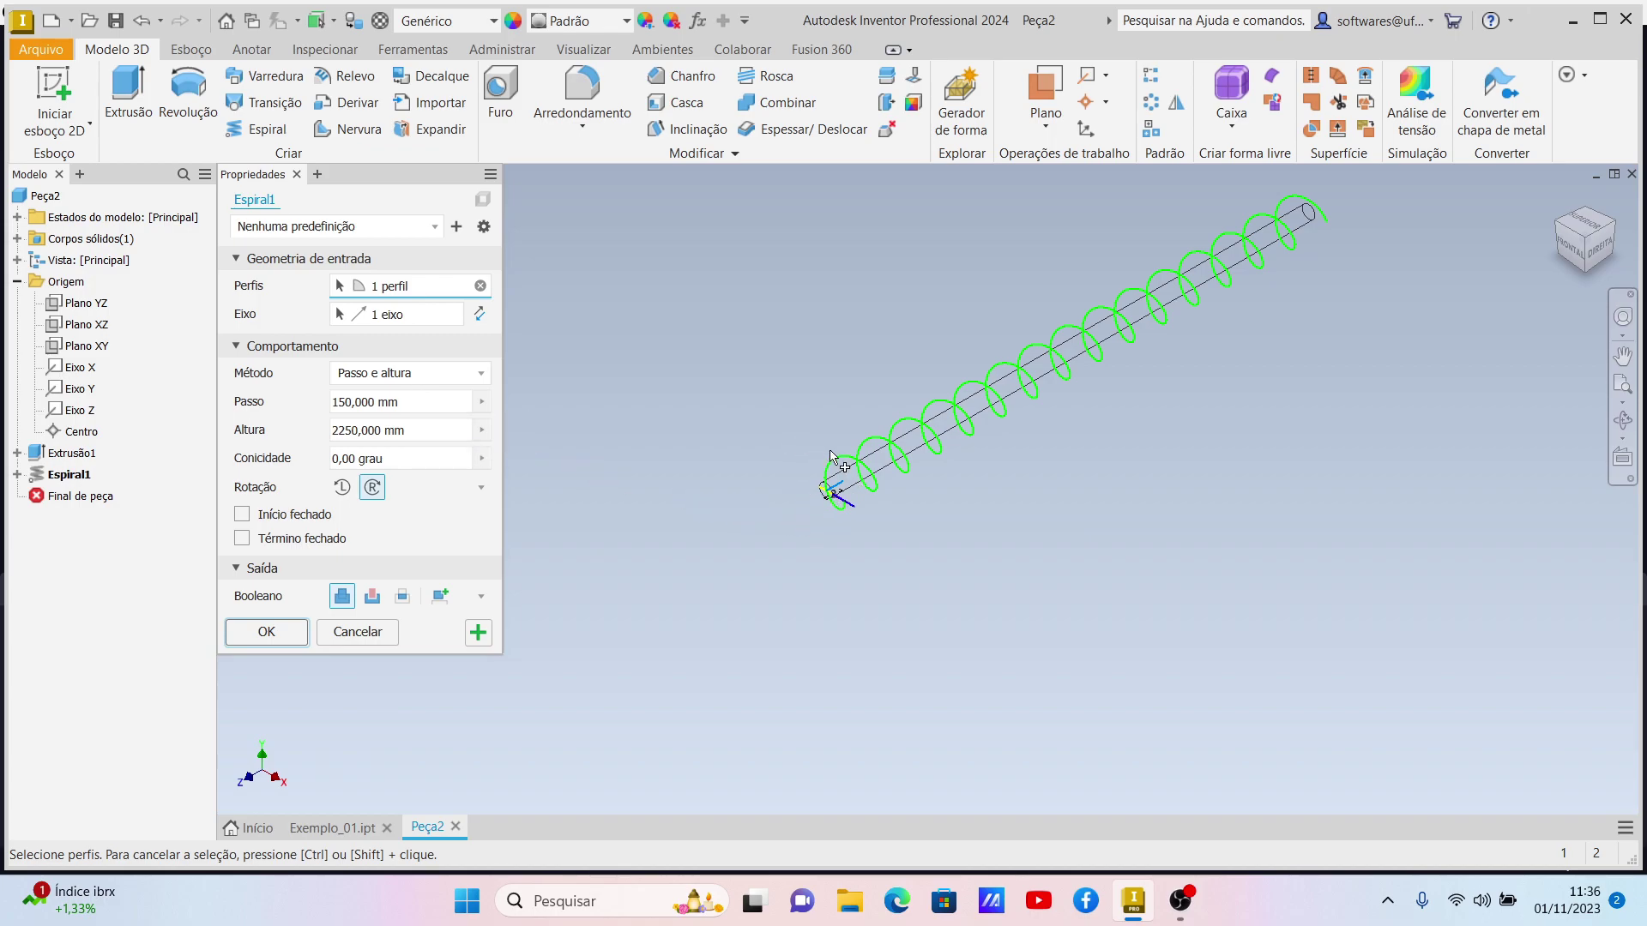
pyautogui.click(358, 410)
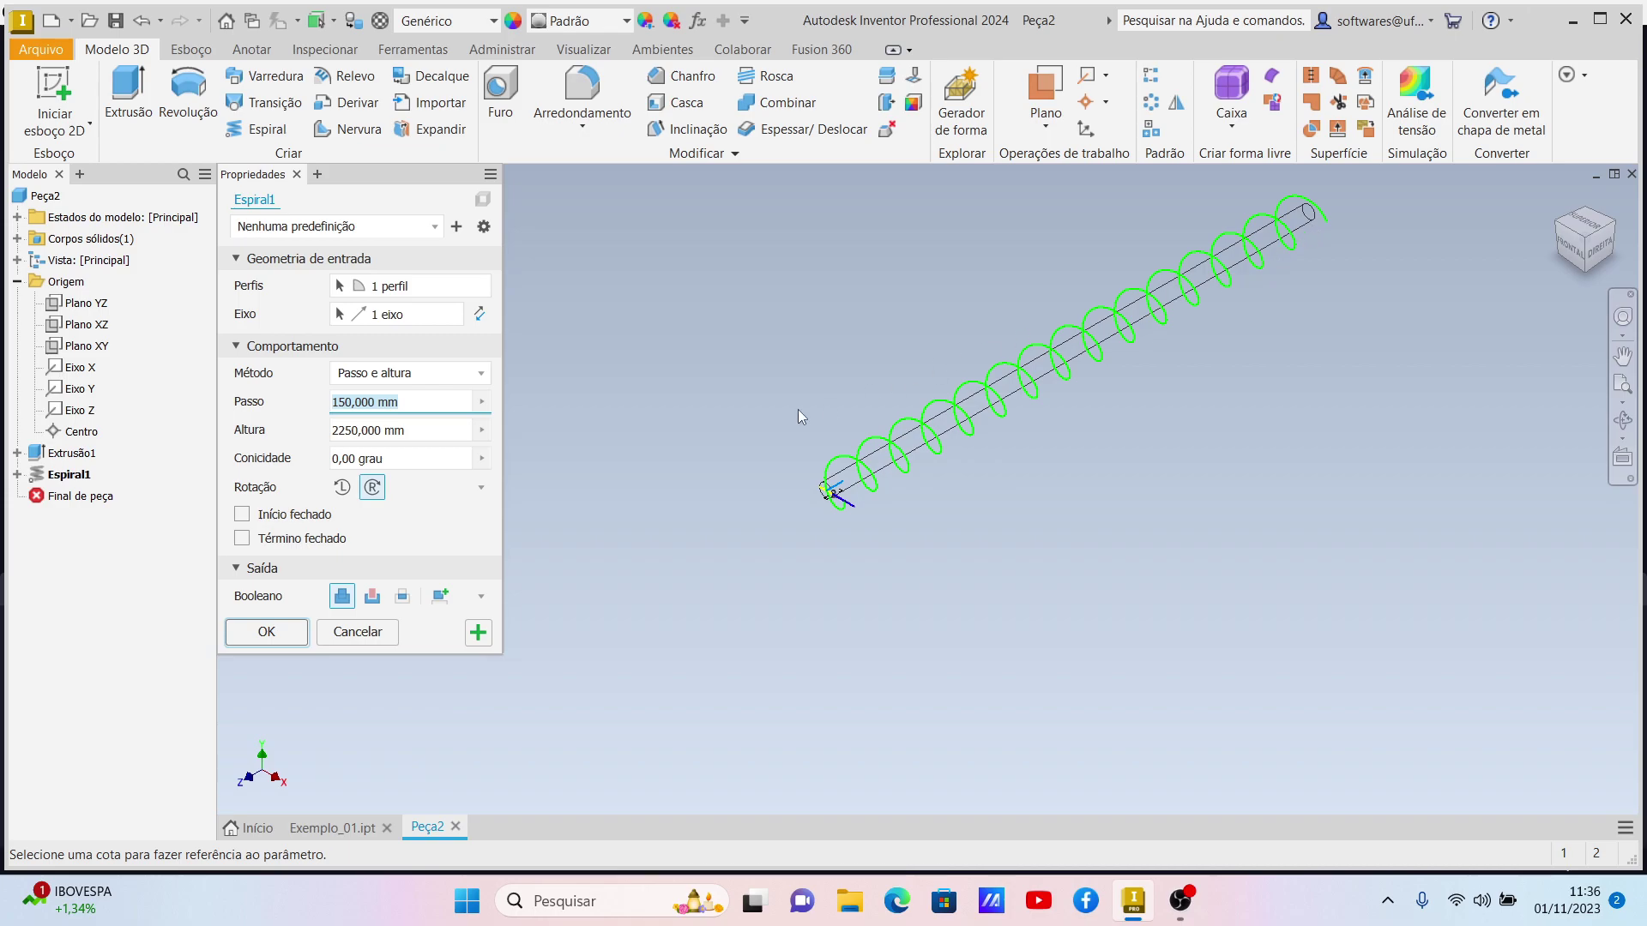
# Step: Try a taper (Conicidade) of 20 degrees on the coil
pyautogui.click(481, 462)
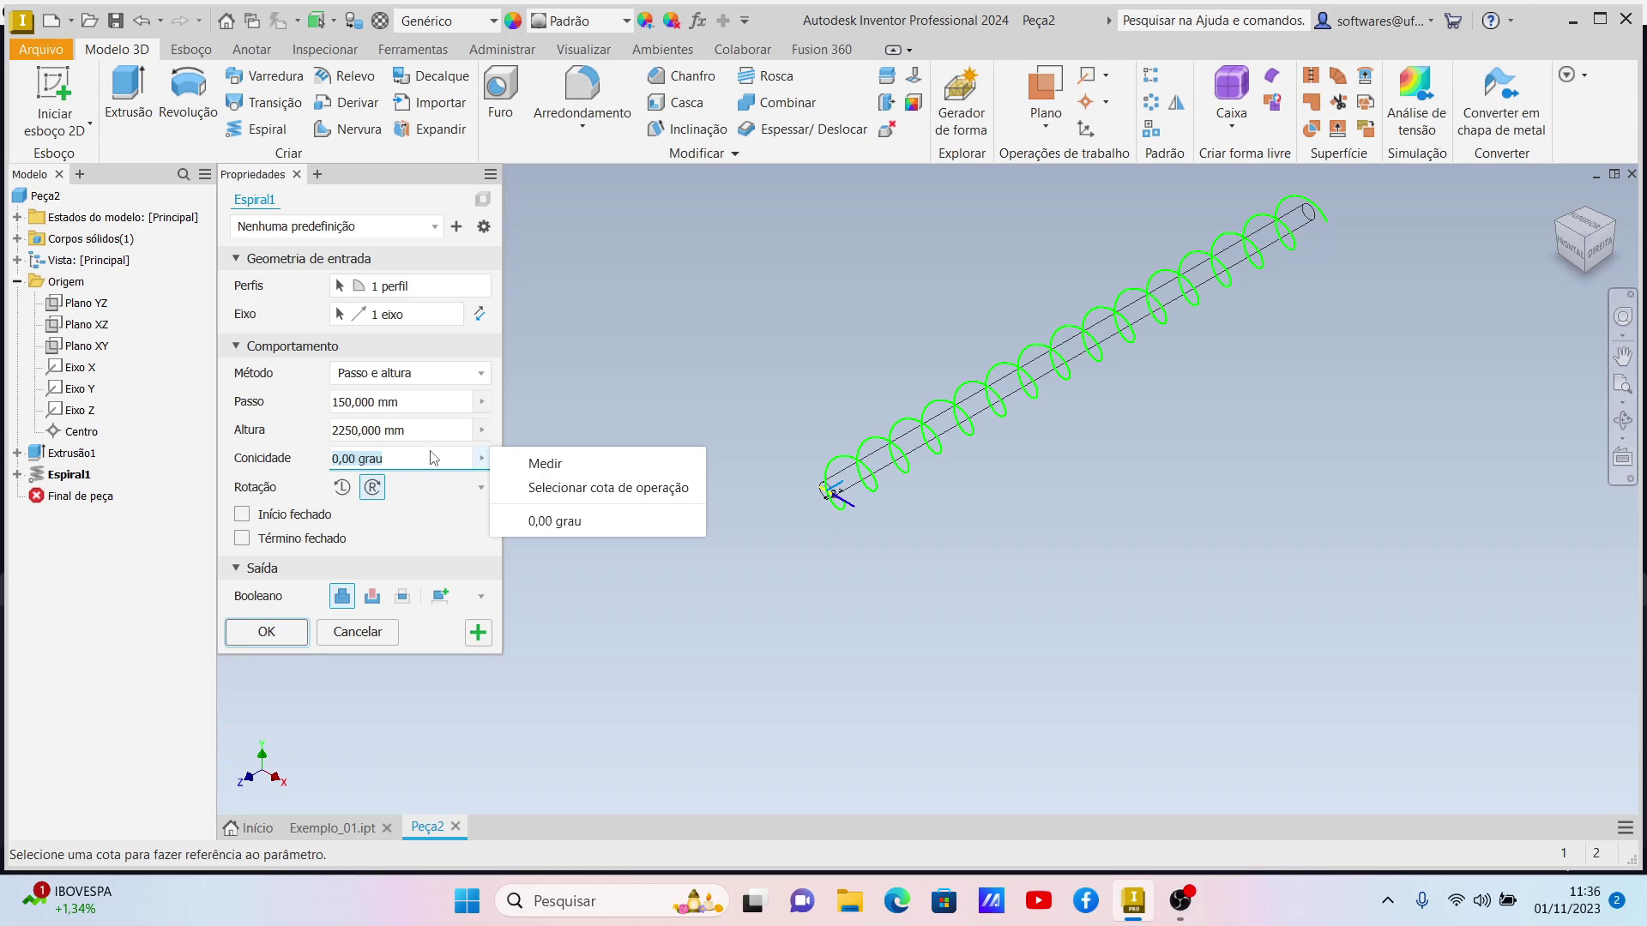
pyautogui.click(394, 461)
pyautogui.click(392, 459)
pyautogui.moveTo(392, 459)
pyautogui.mouseDown()
pyautogui.moveTo(334, 459)
pyautogui.moveTo(382, 460)
pyautogui.mouseUp()
pyautogui.click(333, 459)
pyautogui.write('20')
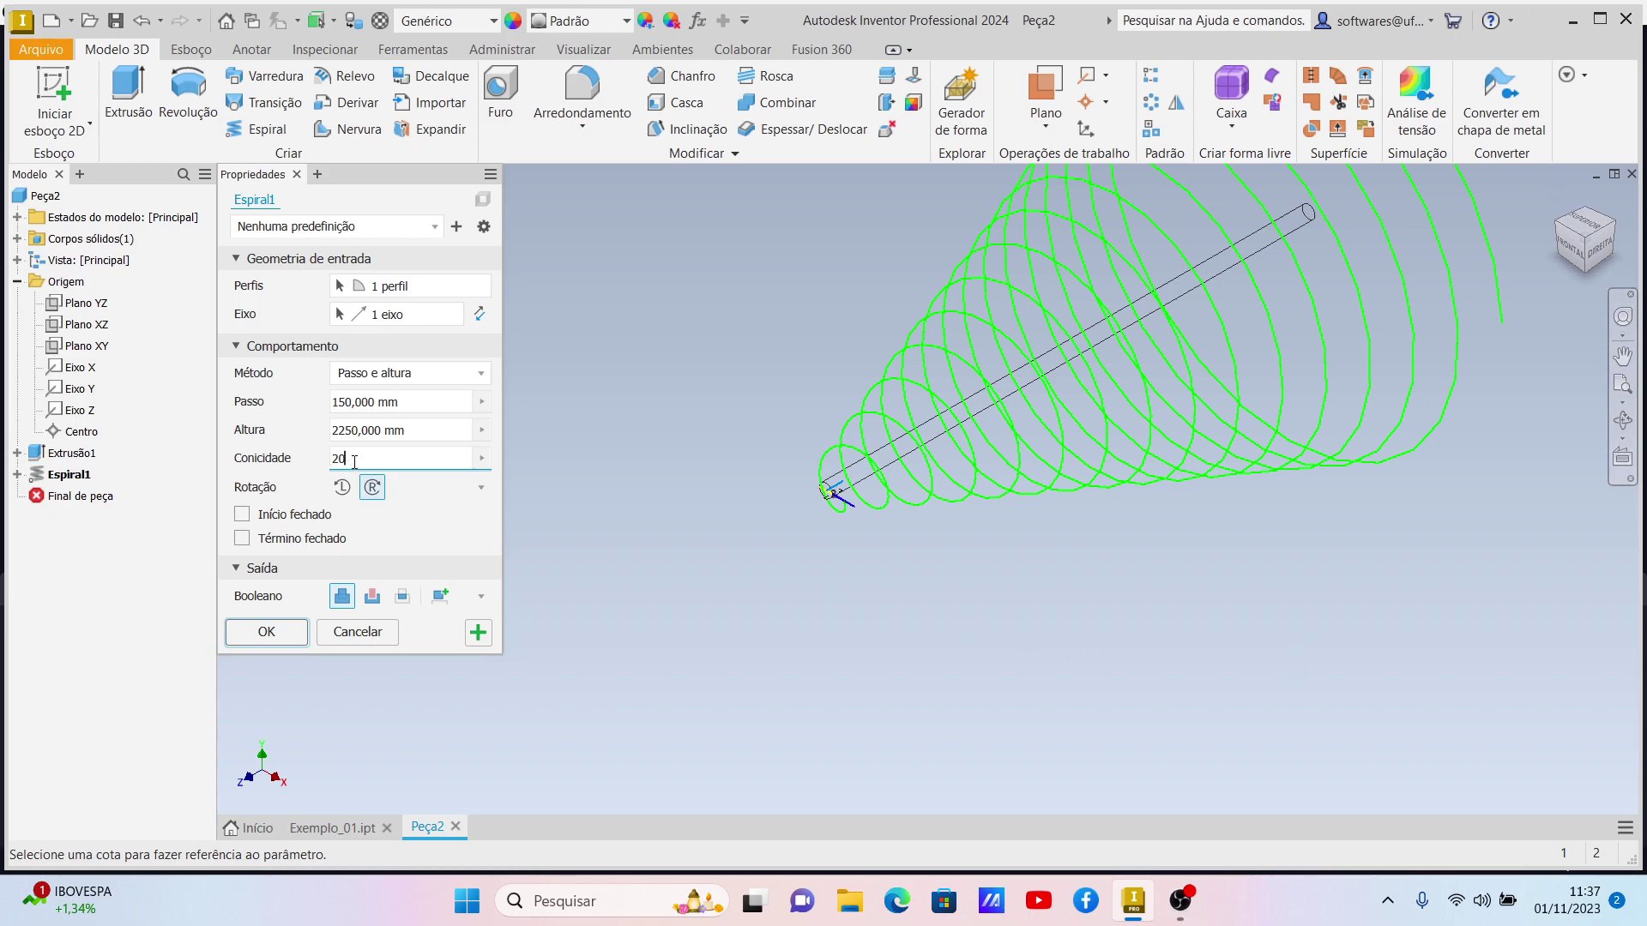
# Step: Set the coil's taper (Conicidade) to 0 and apply the edited coil
pyautogui.write('0')
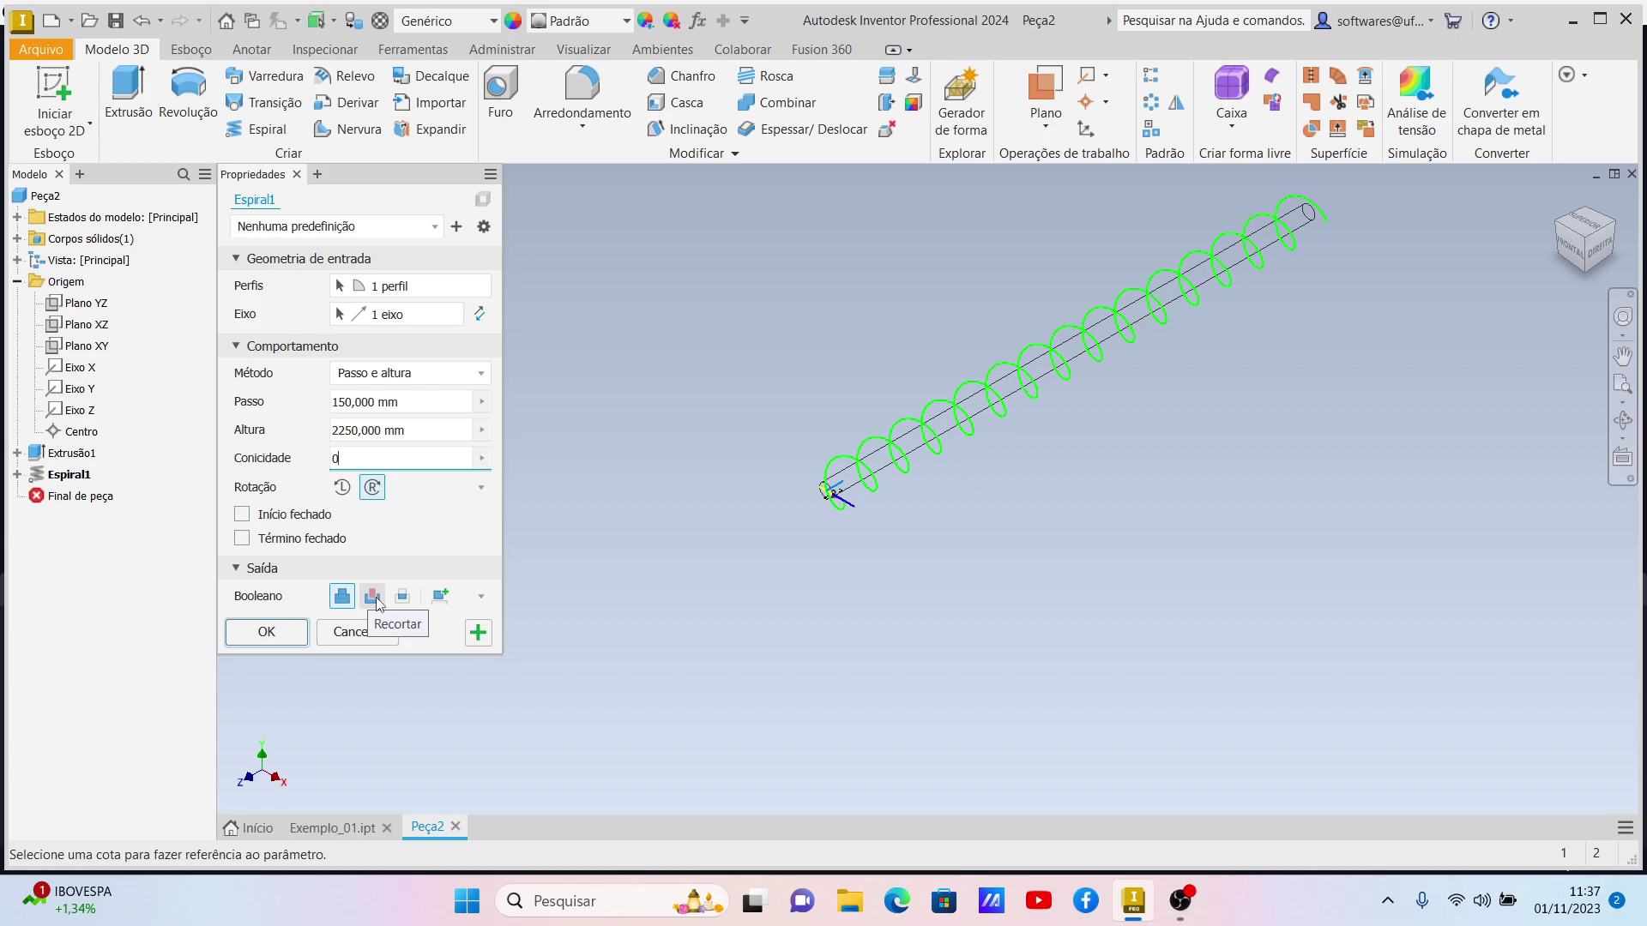
pyautogui.click(266, 632)
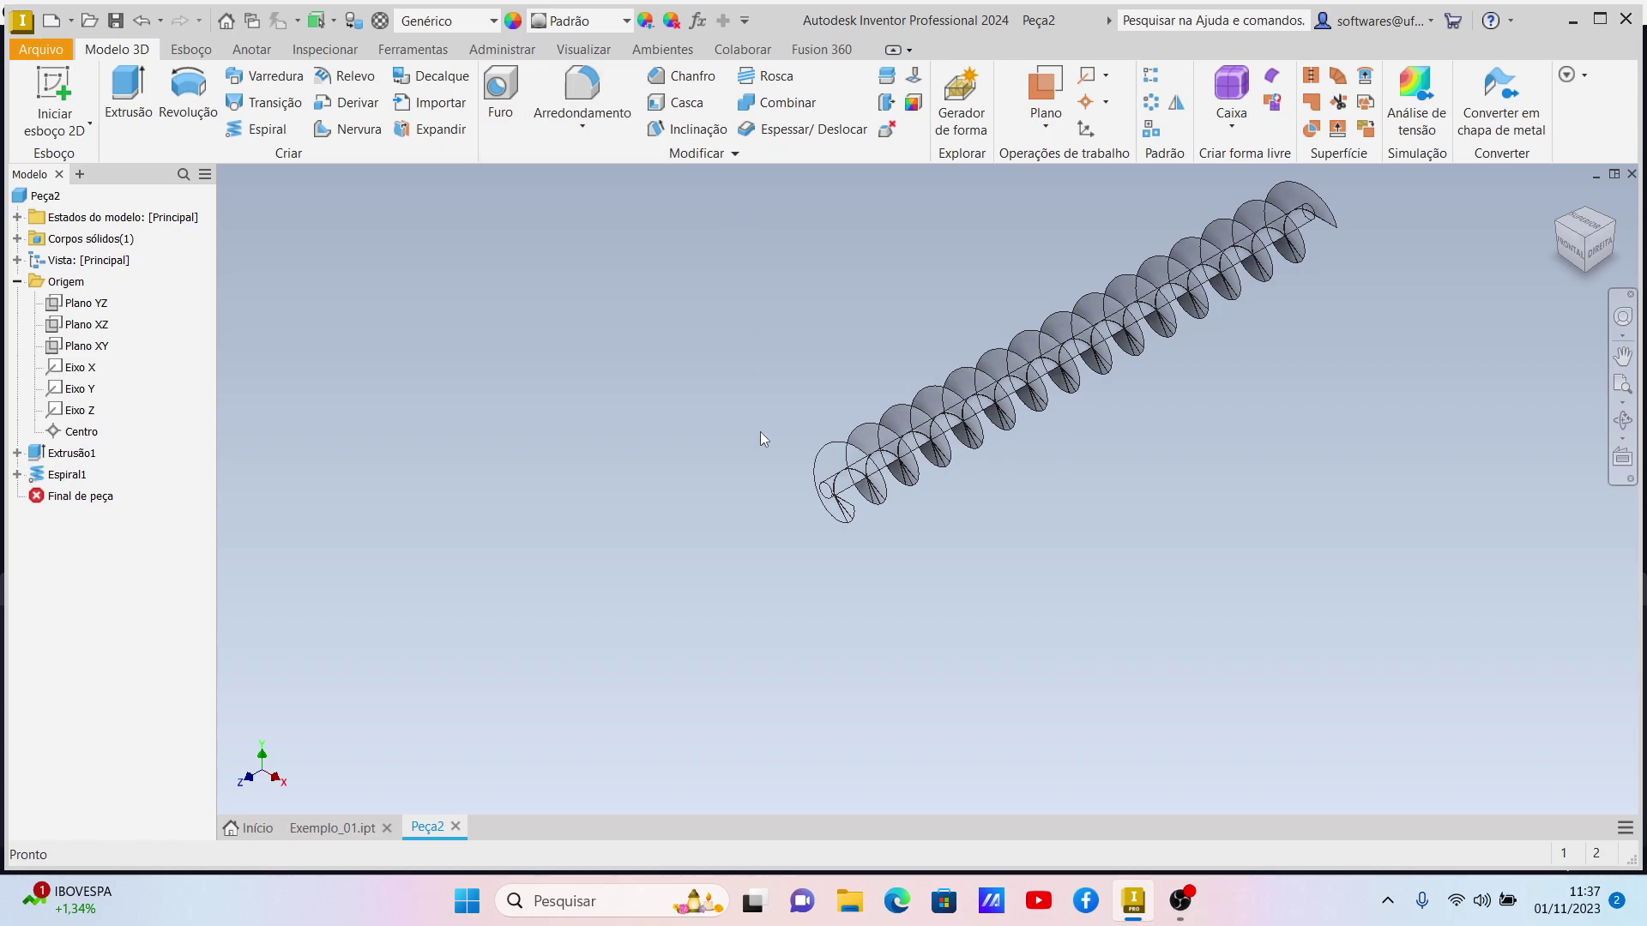
# Step: Change the auger's visual style to a shaded display without edges and inspect the whole model
pyautogui.click(583, 49)
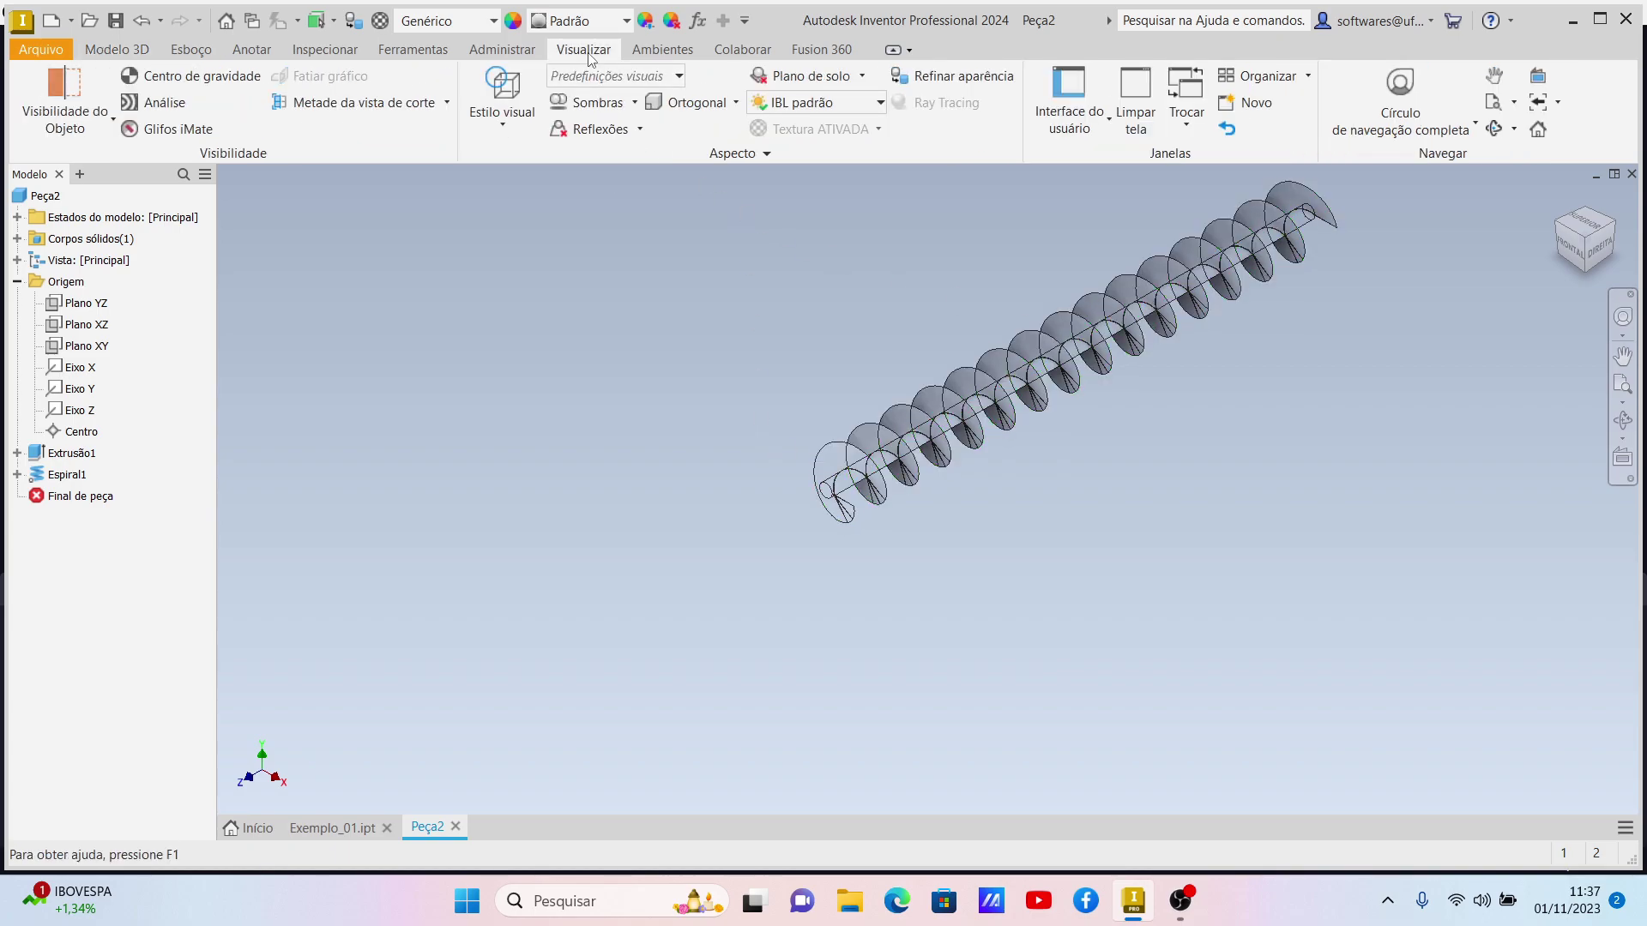
pyautogui.click(495, 118)
pyautogui.click(493, 164)
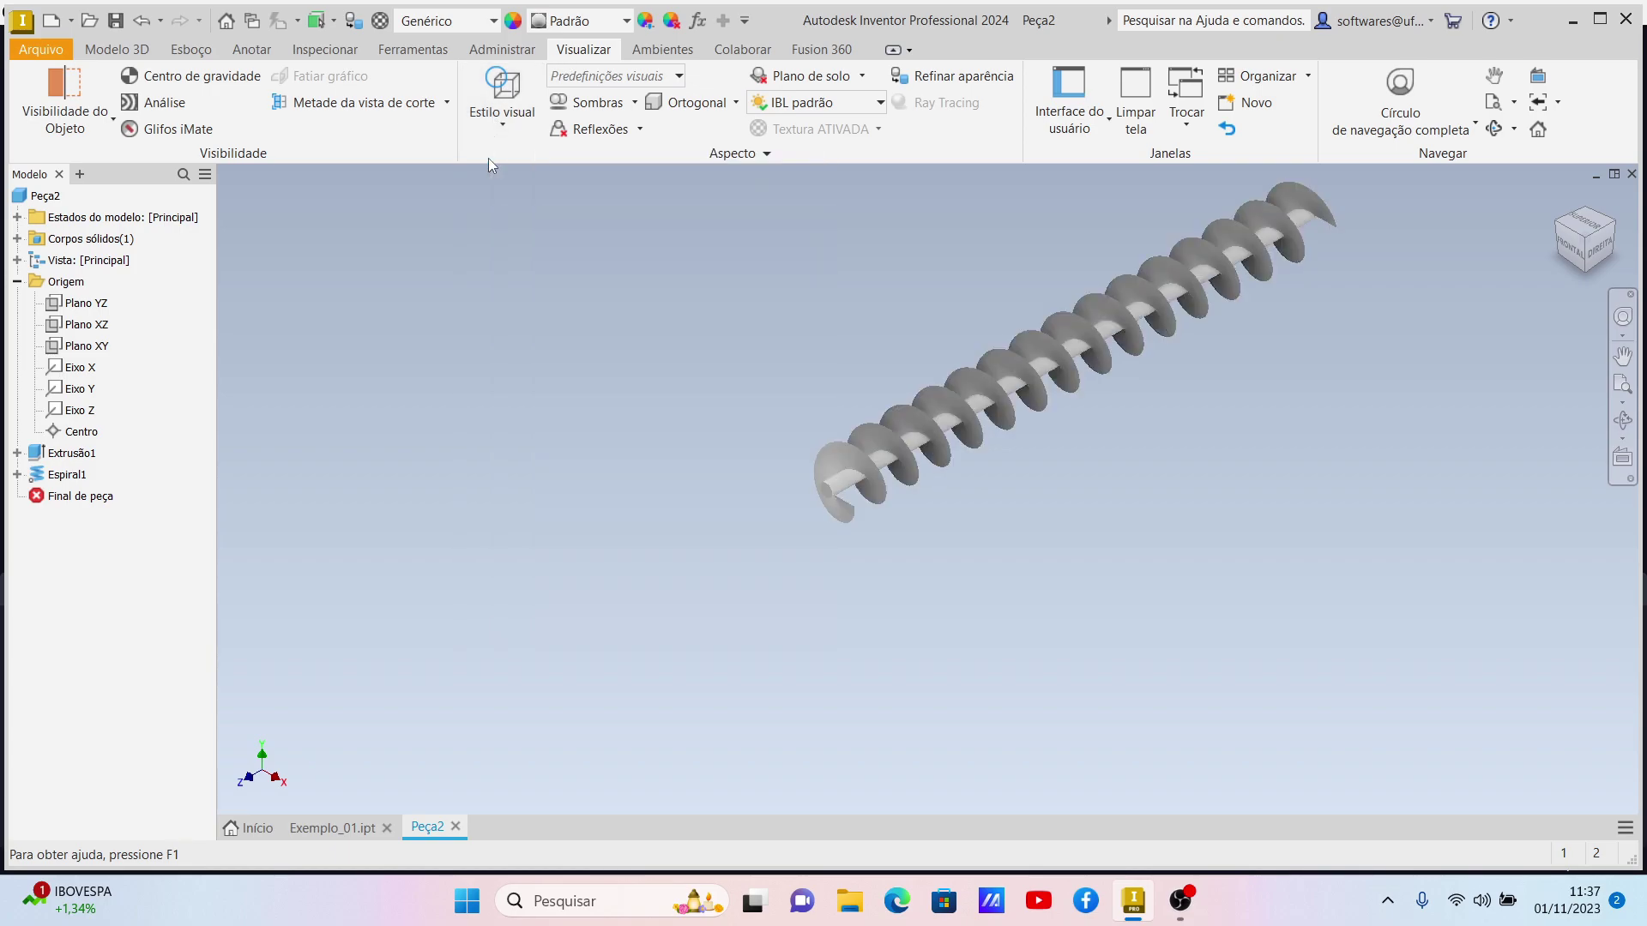
pyautogui.click(1585, 238)
pyautogui.scroll(3, 909, 563)
pyautogui.scroll(-3, 909, 563)
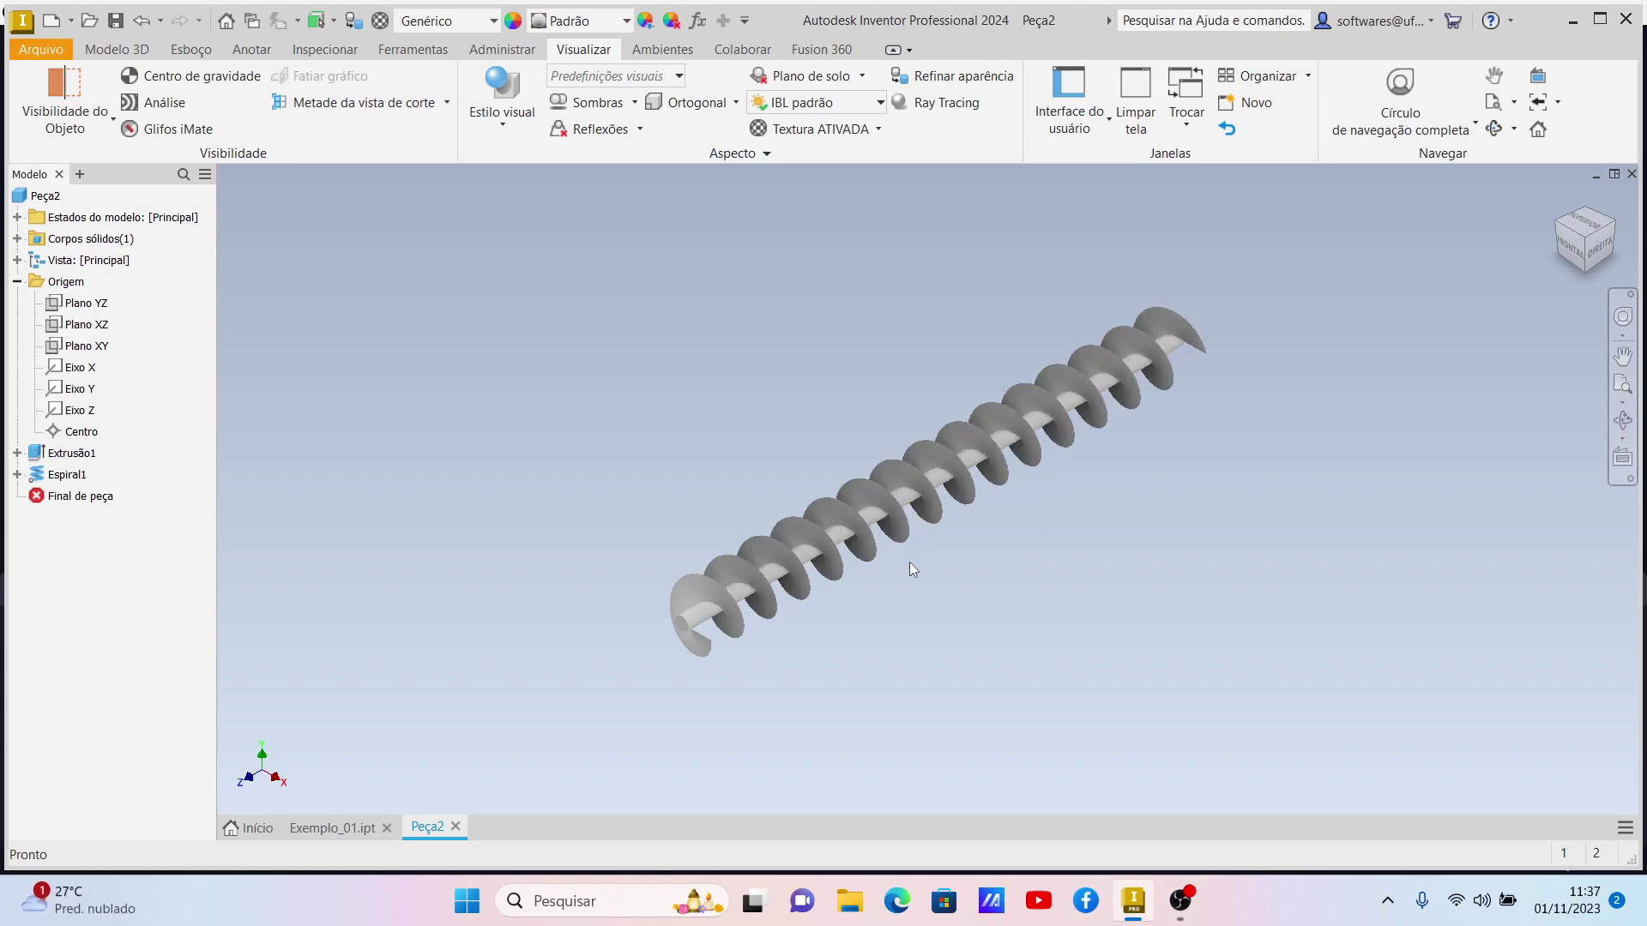